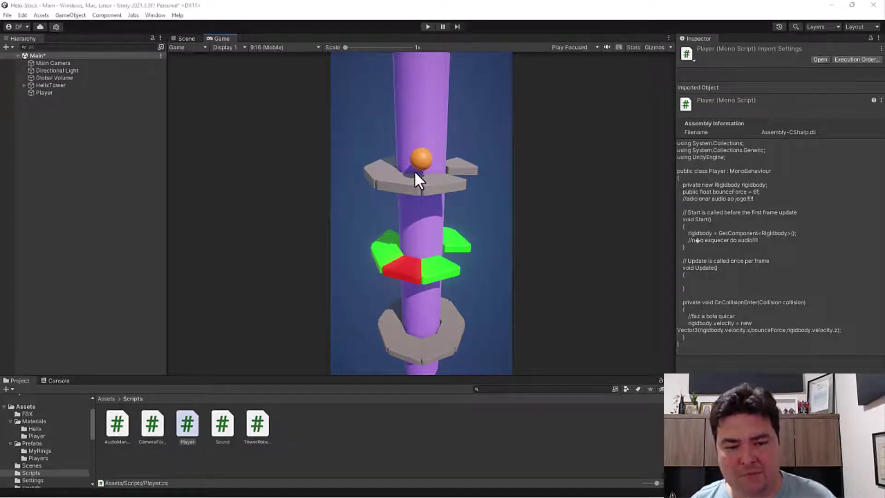
Browse the MyRings and Player material folders, then show the Prefabs folder's contents
left_click(33, 450)
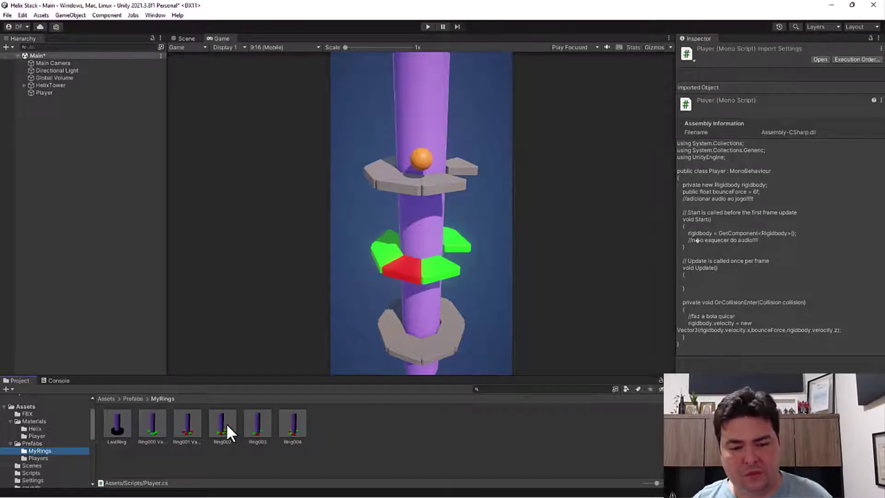
left_click(31, 437)
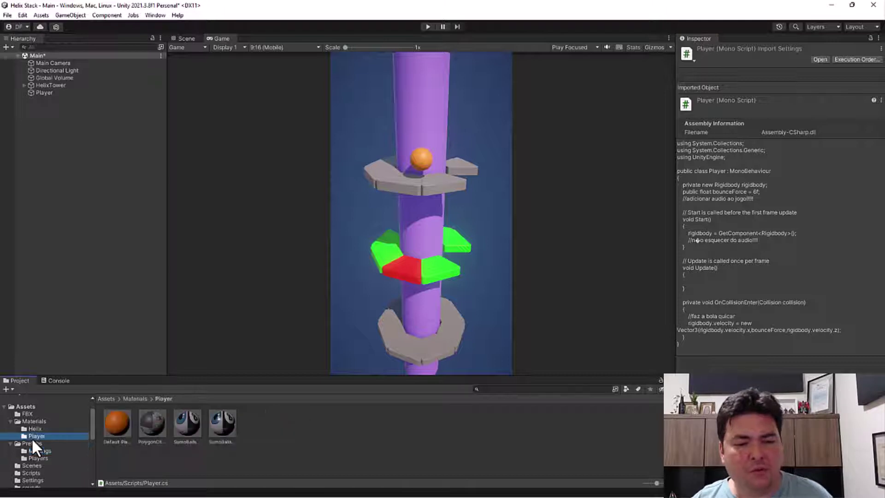
left_click(31, 449)
left_click(32, 443)
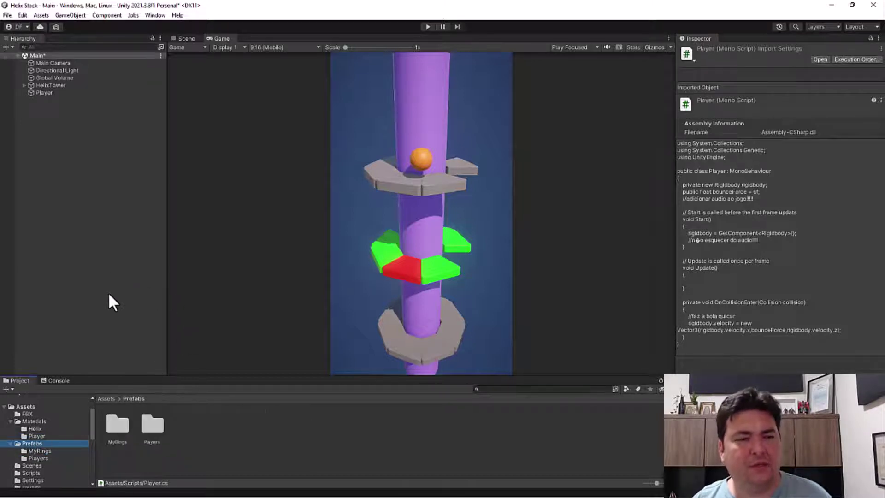
Expand HelixTower and delete its central Cylinder
left_click(43, 84)
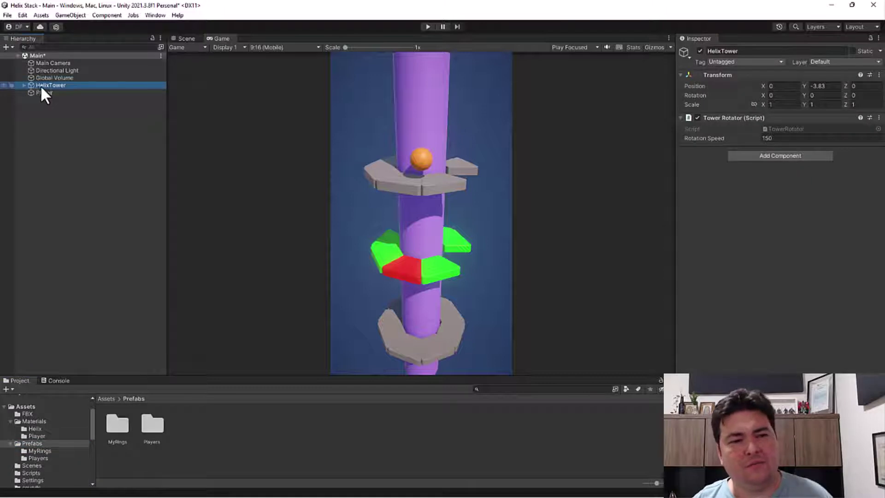
left_click(23, 85)
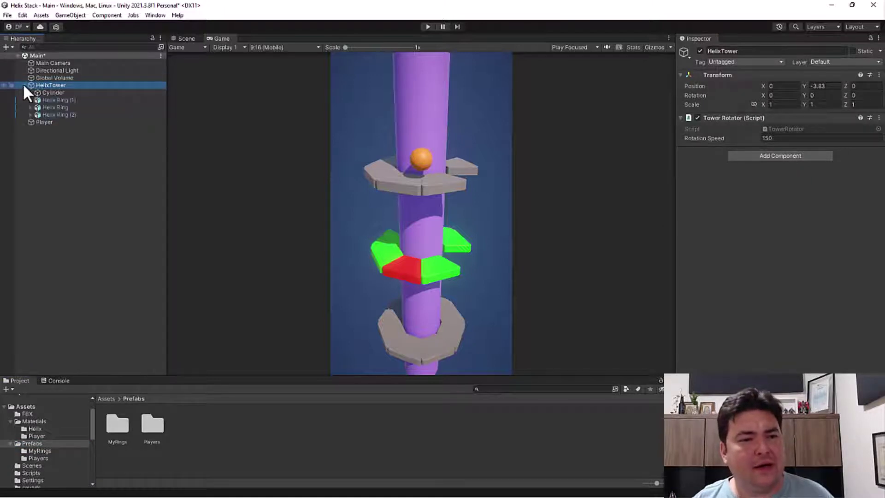
left_click(45, 92)
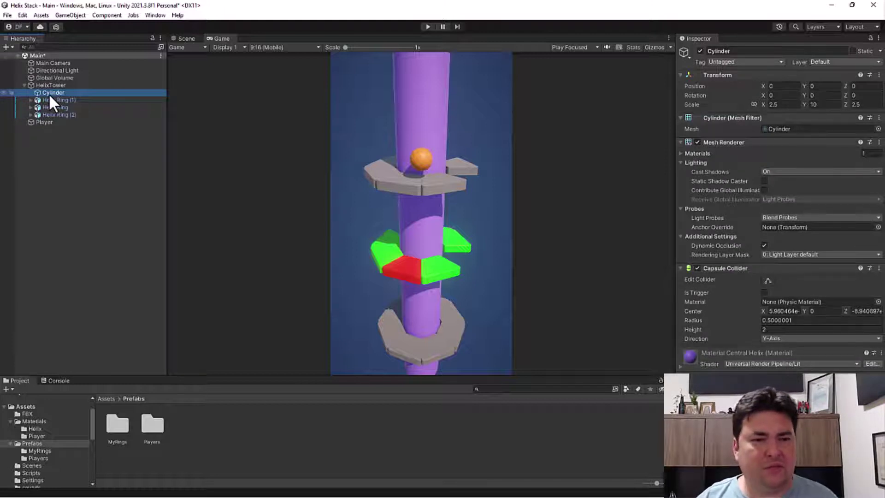
key("Delete")
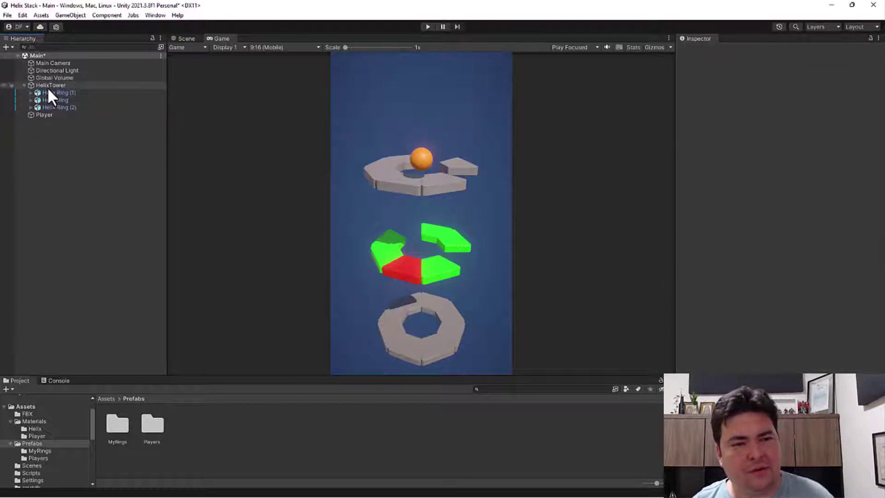
Delete all three Helix Rings, leaving HelixTower empty and only the Player ball
left_click(53, 92)
left_click(51, 99, "shift")
left_click(52, 107, "shift")
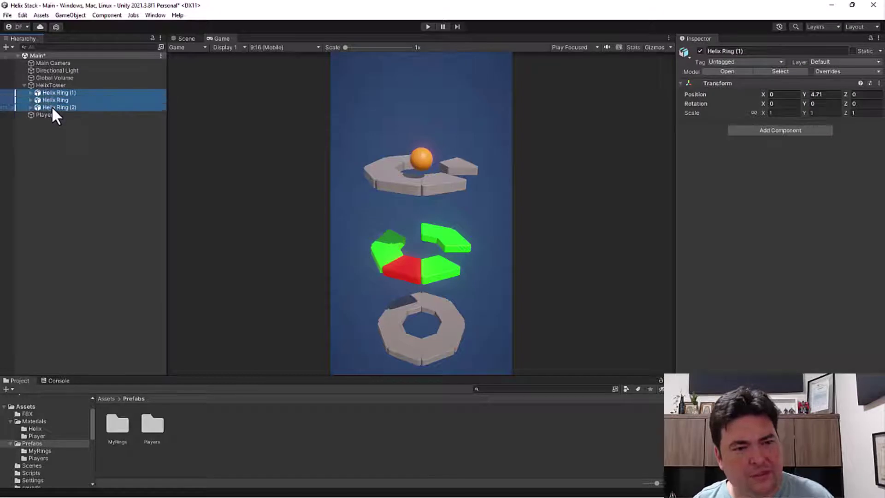
key("Delete")
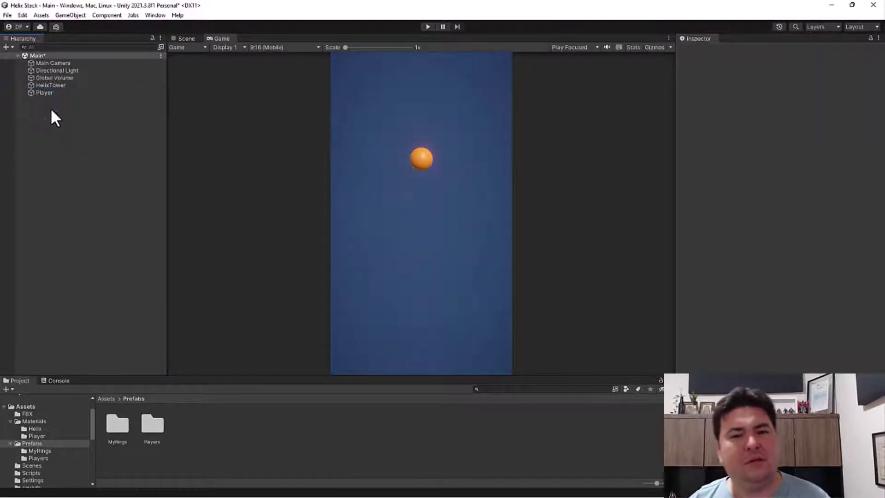
left_click(48, 84)
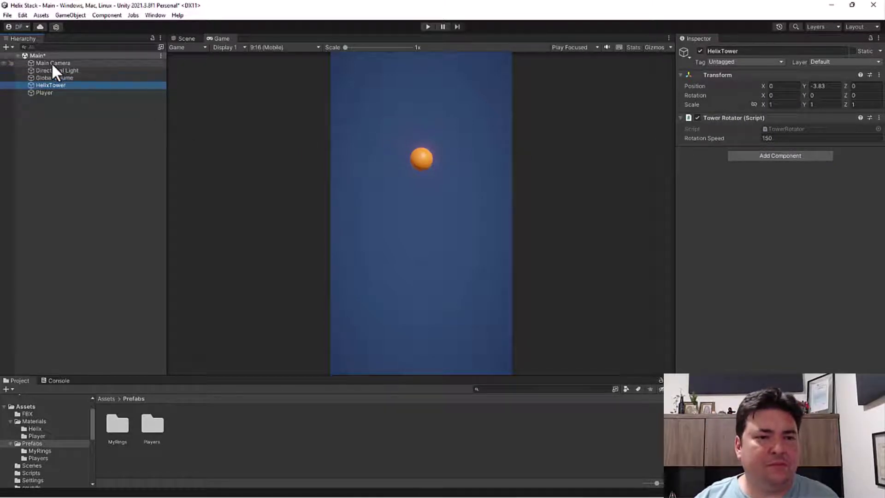
left_click(45, 93)
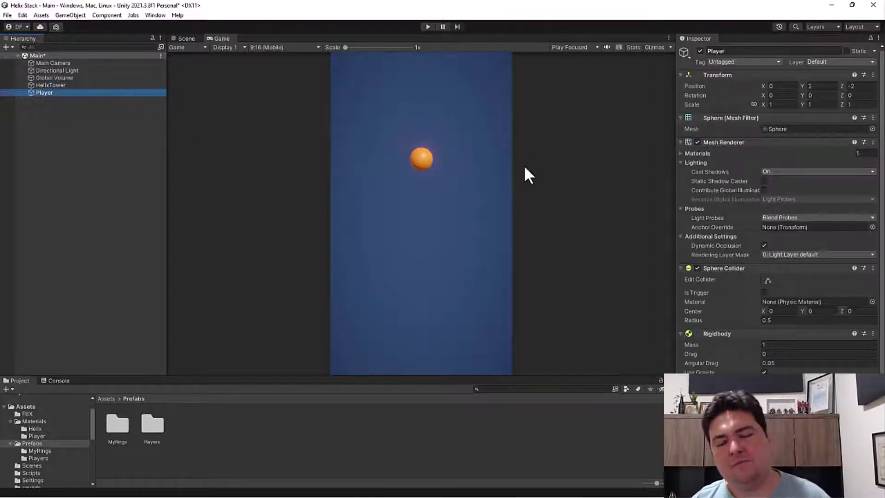
left_click(133, 168)
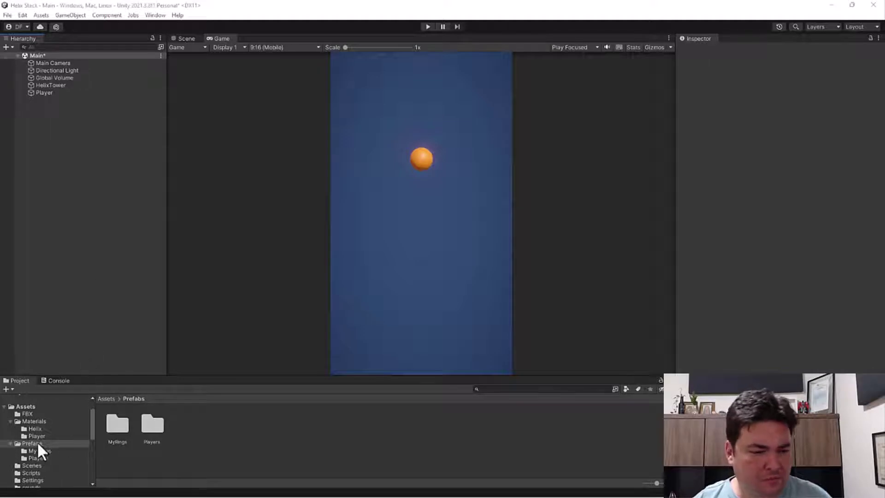
Add the Helix Ring model from Assets/FBX to the Hierarchy and expand its cylinder pieces
left_click(16, 414)
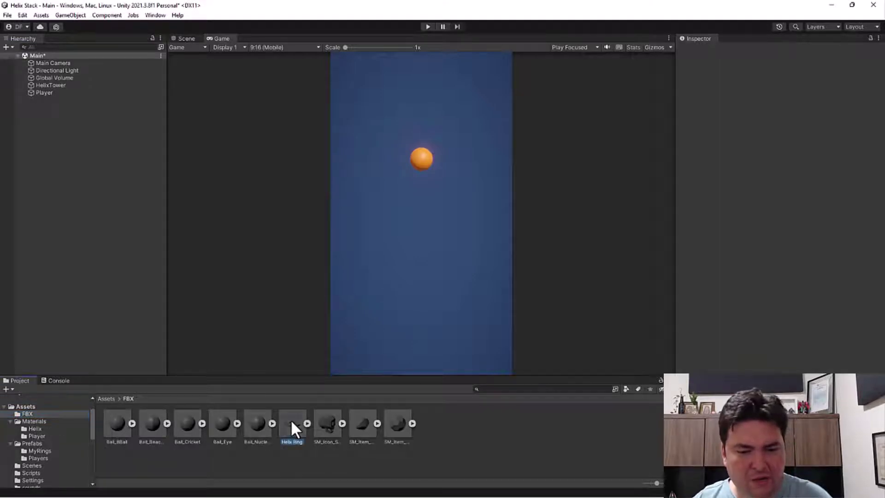
left_click_drag(291, 419, 75, 264)
left_click_drag(58, 178, 63, 198)
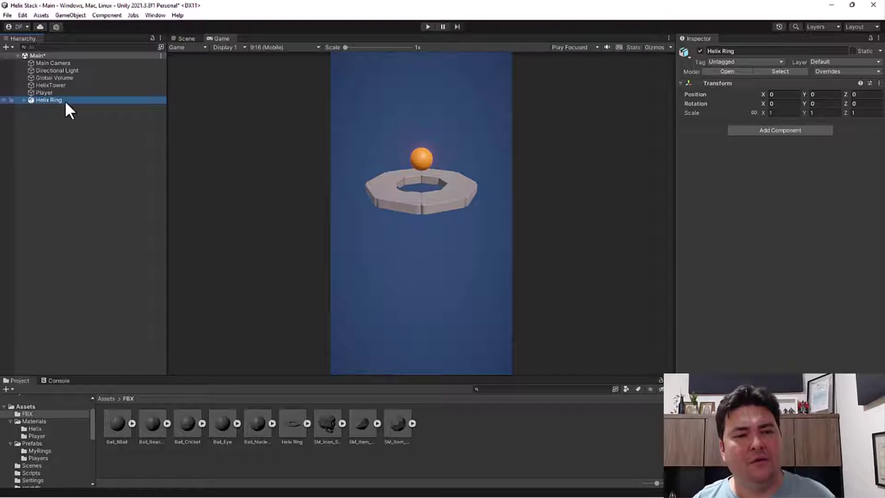
left_click(24, 100)
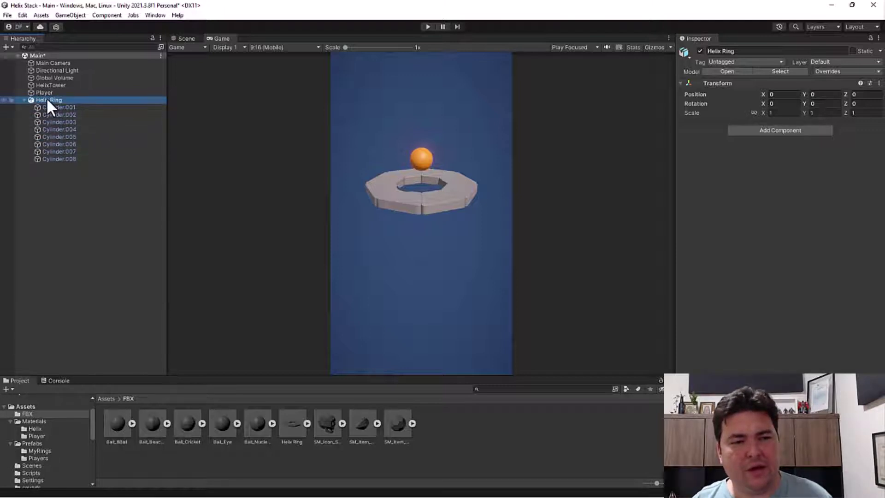
Rename the Helix Ring object to Ring000
left_click(51, 99)
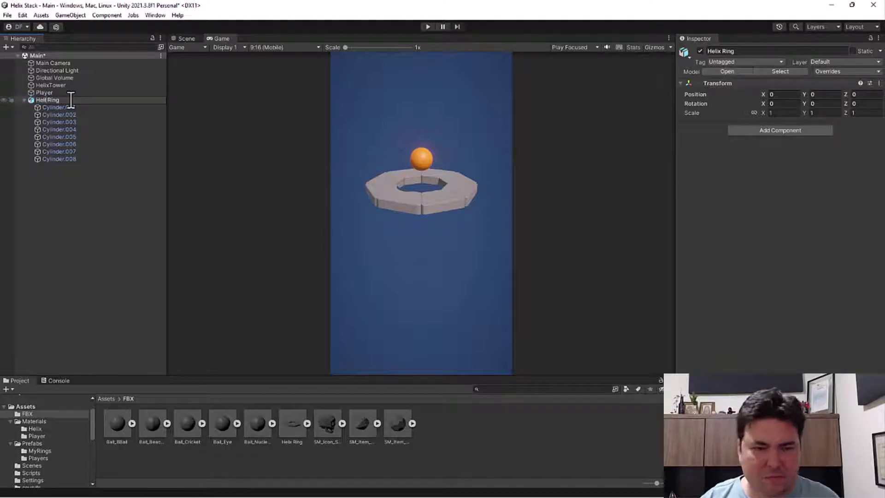
key("BackSpace")
key("BackSpace")
key("BackSpace")
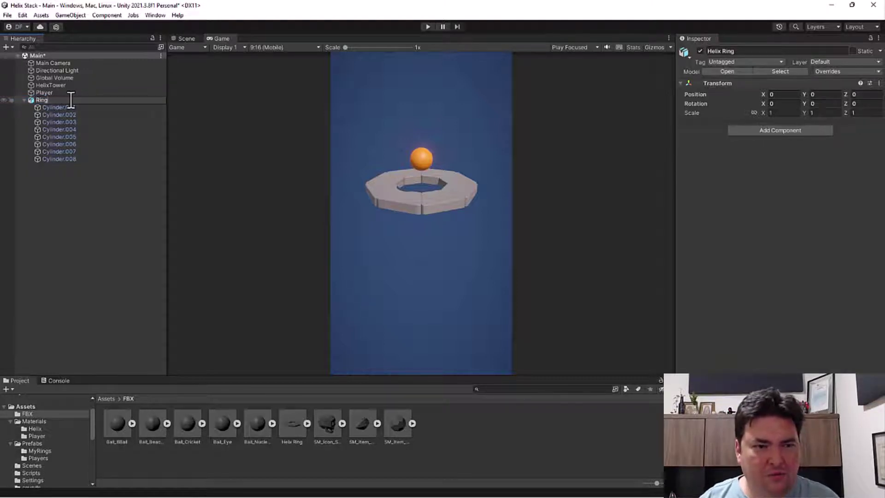
type("000")
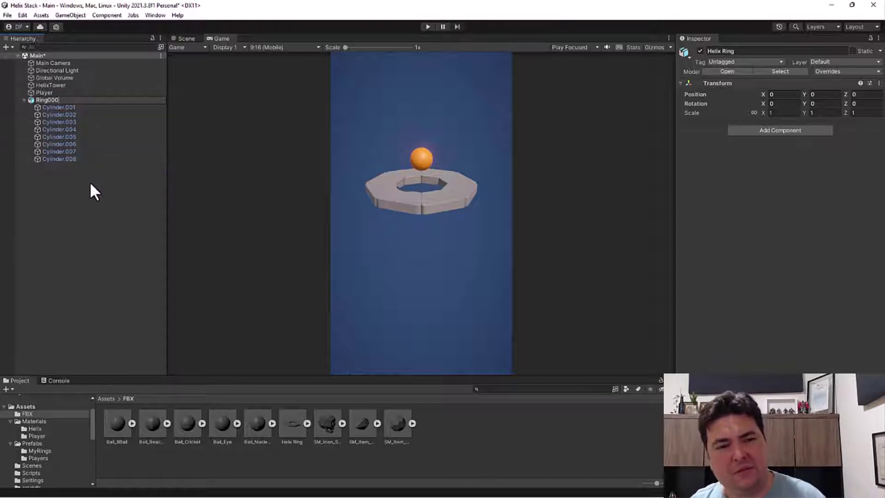
Confirm the Ring000 name, select its eight cylinder pieces and open Materials/Helix
left_click(90, 181)
left_click(46, 106)
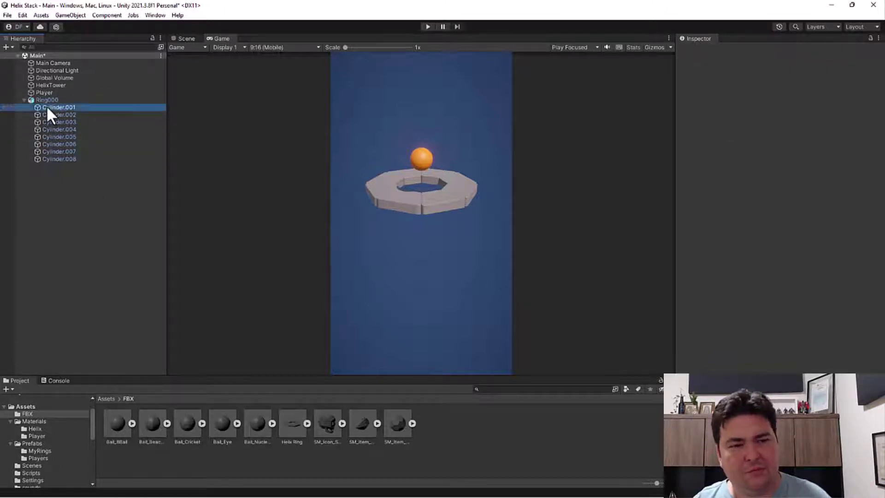
left_click(67, 158, "shift")
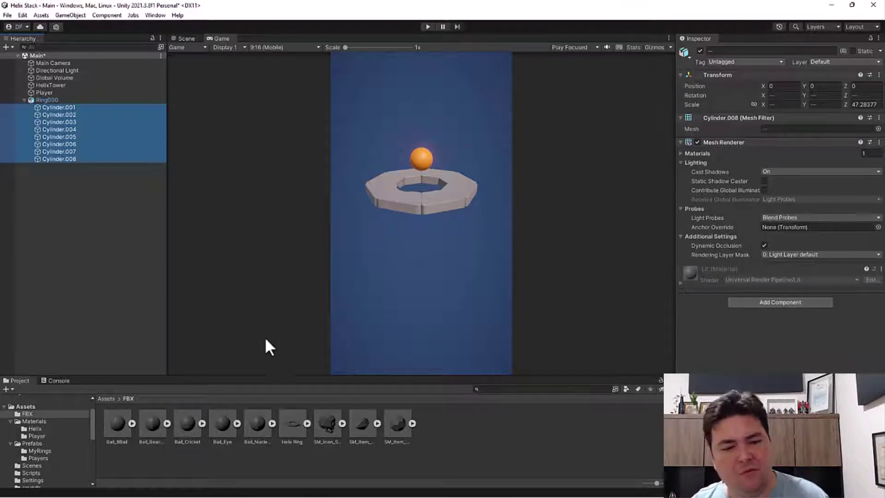
scroll(36, 448, "down", 3)
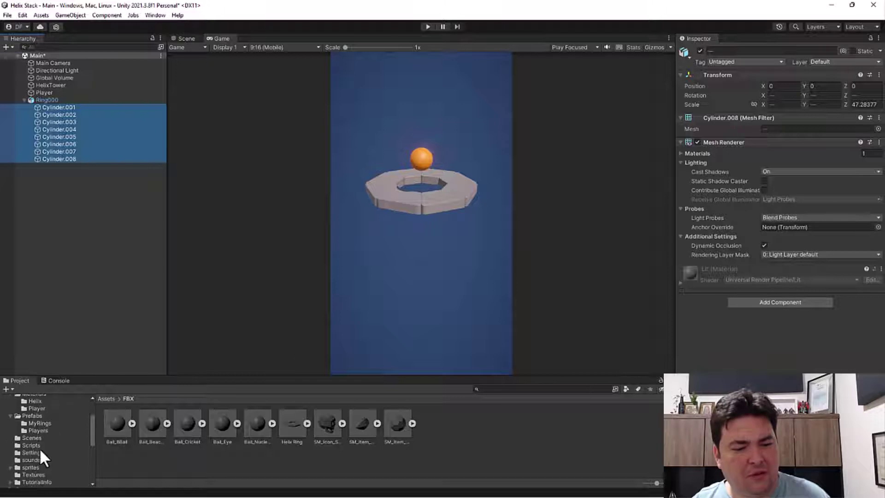
scroll(34, 461, "up", 5)
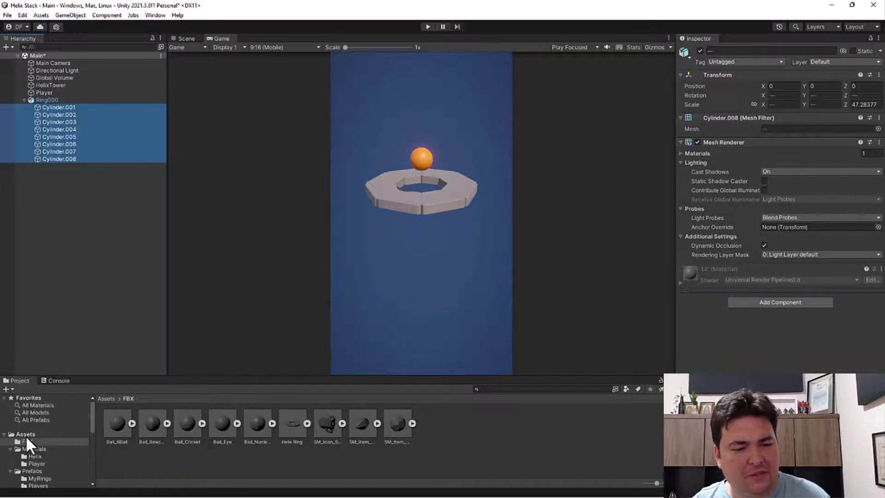
left_click(34, 449)
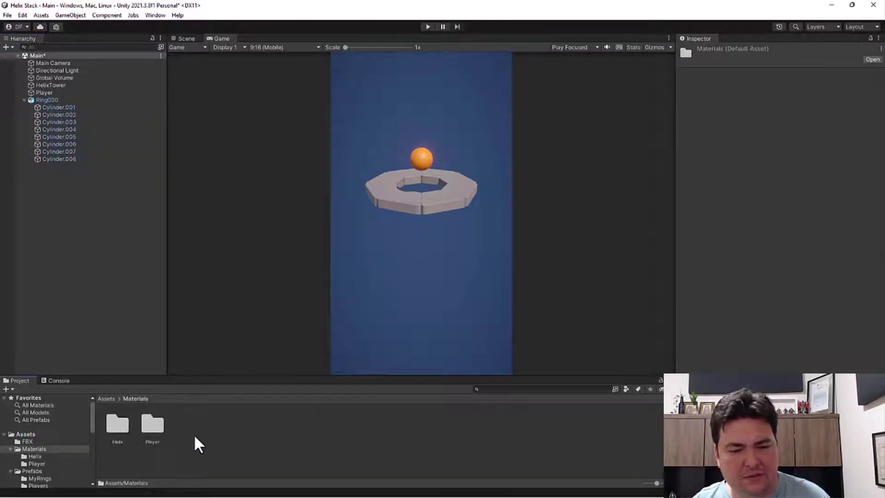
double_click(122, 424)
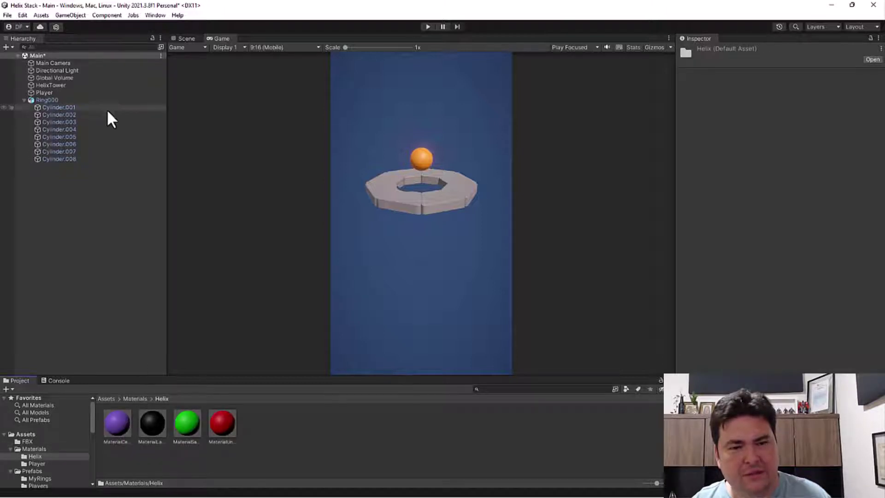
Apply the green Material Safe to Cylinder.001 through Cylinder.008
left_click(65, 107)
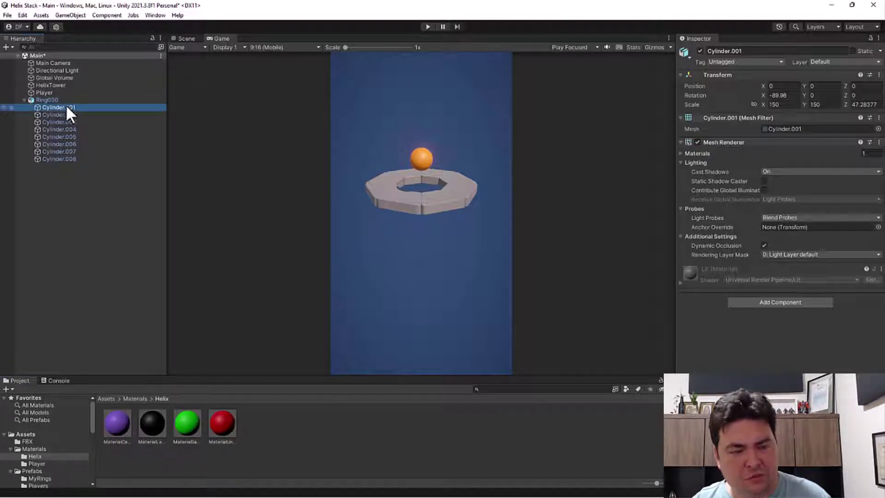
left_click(66, 158, "shift")
left_click(190, 424)
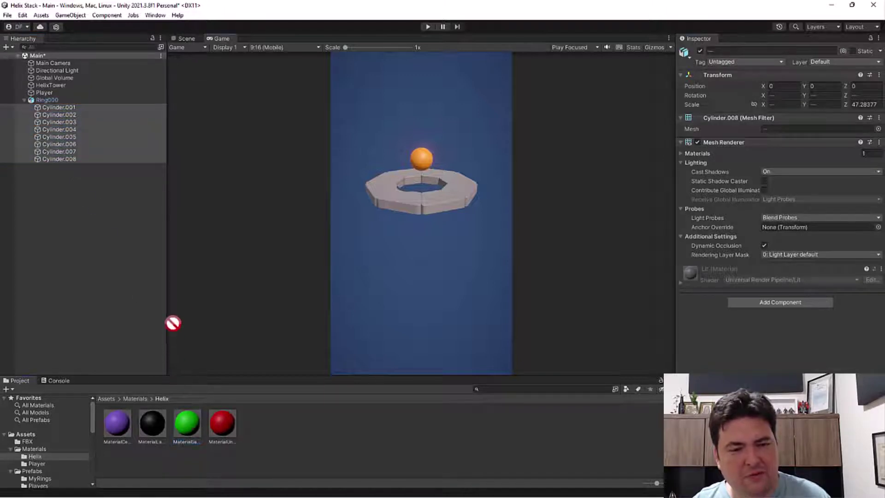
left_click_drag(190, 424, 776, 328)
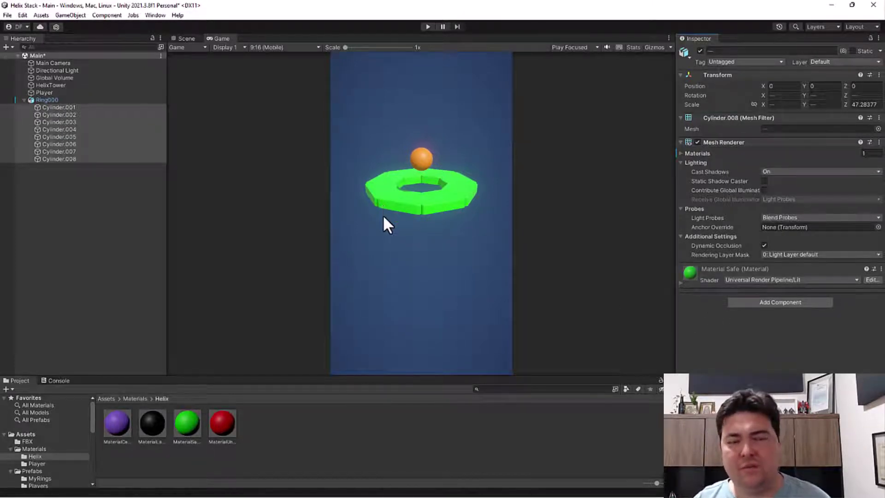
left_click(100, 175)
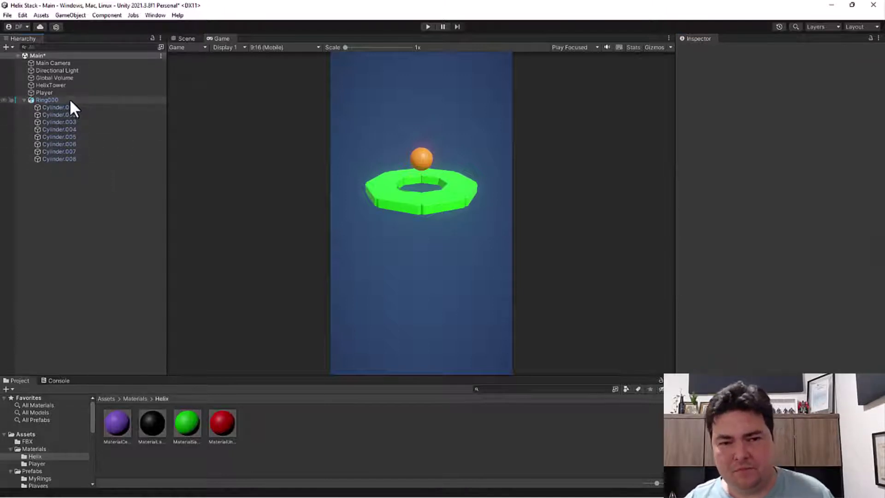
Create a 3D Cylinder as a child of Ring000 and frame it in the Scene view
left_click(52, 99)
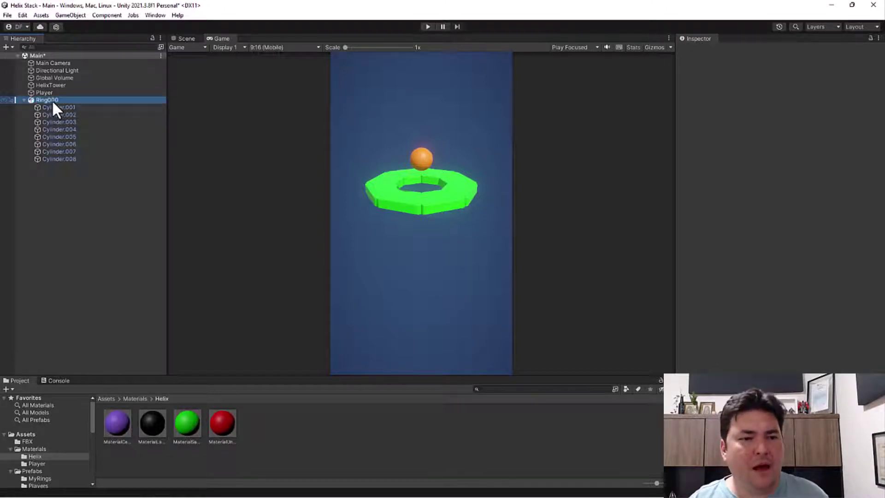
right_click(53, 101)
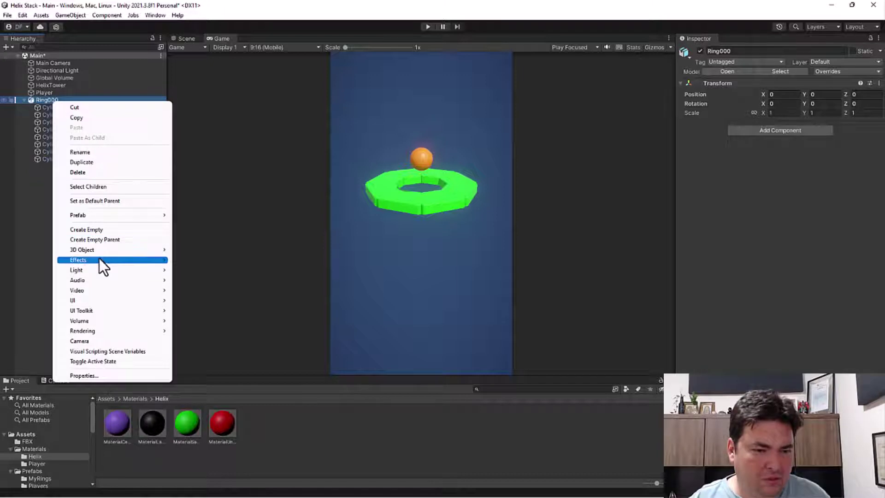
mouse_move(102, 252)
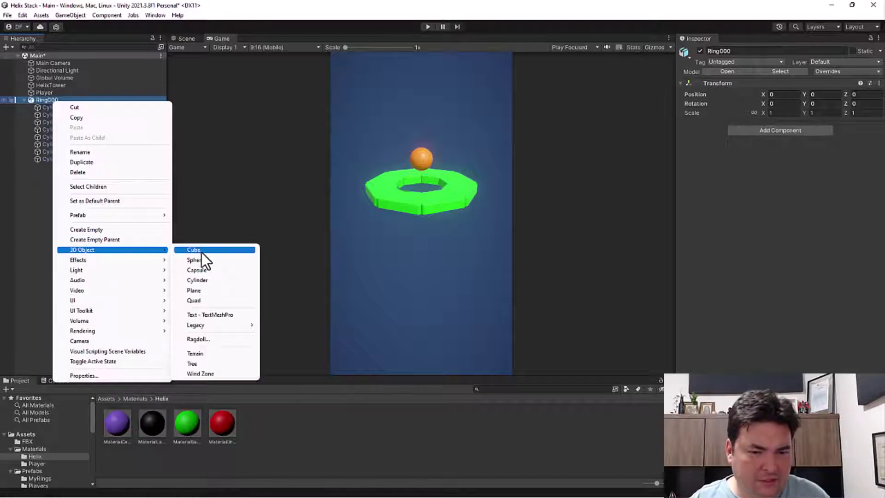
left_click(203, 280)
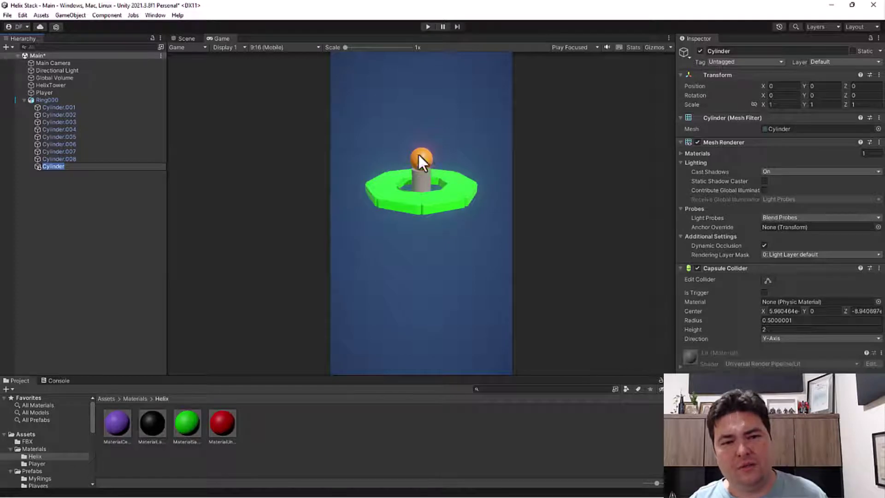
left_click(184, 38)
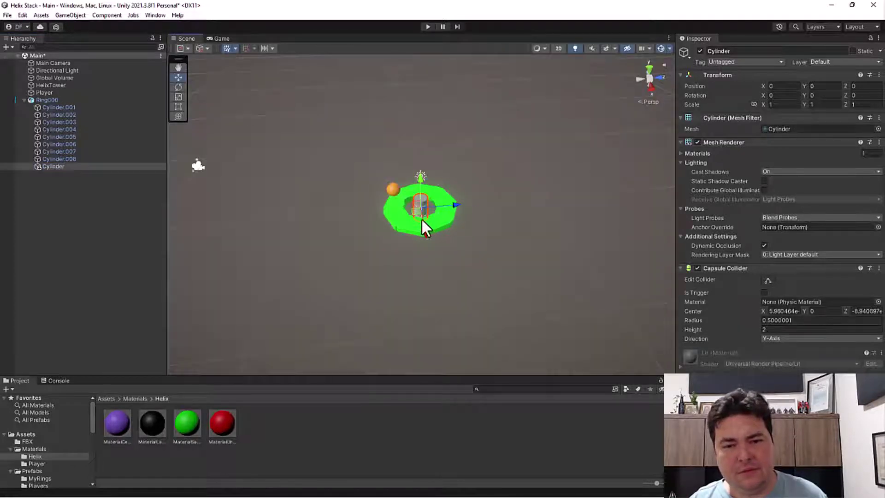
key("f")
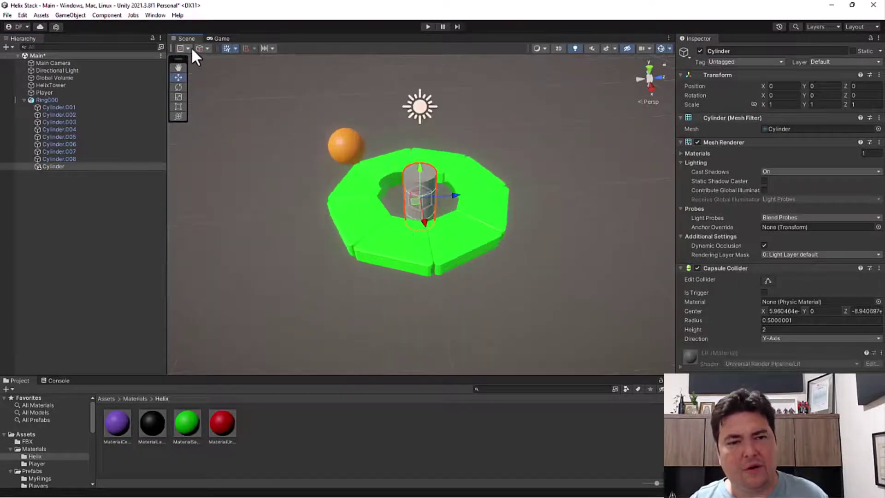
scroll(462, 208, "up", 2)
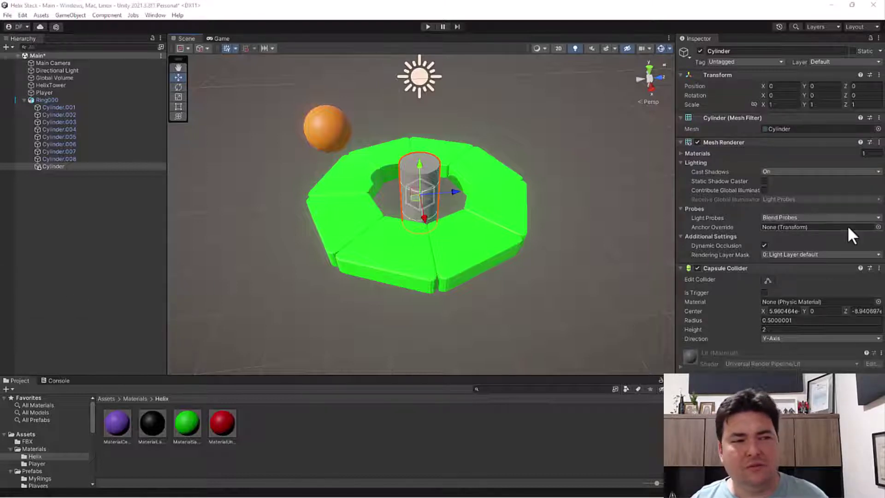
Scale the new cylinder to 2.5, 5, 2.5
left_click(779, 104)
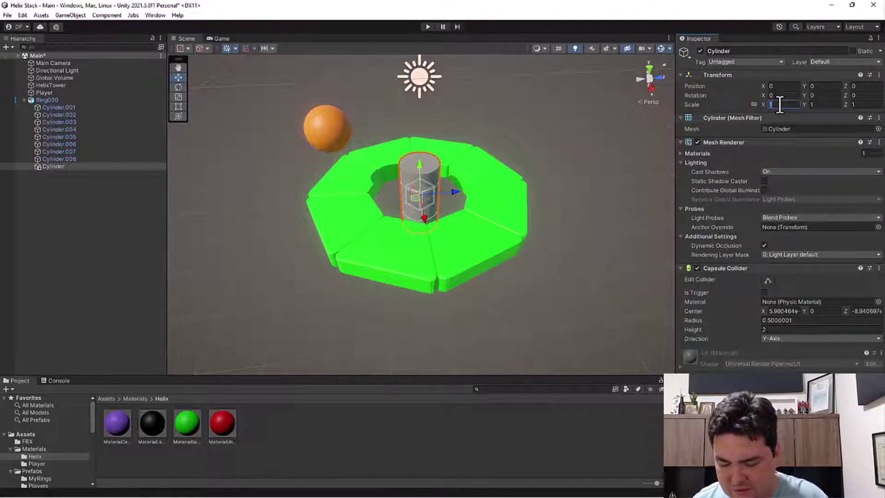
type("2.5")
key("Tab")
key("Tab")
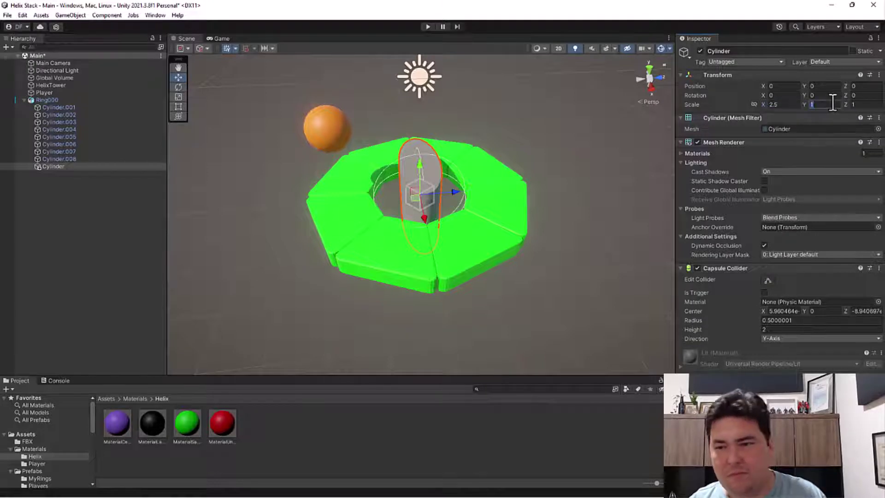
type("5")
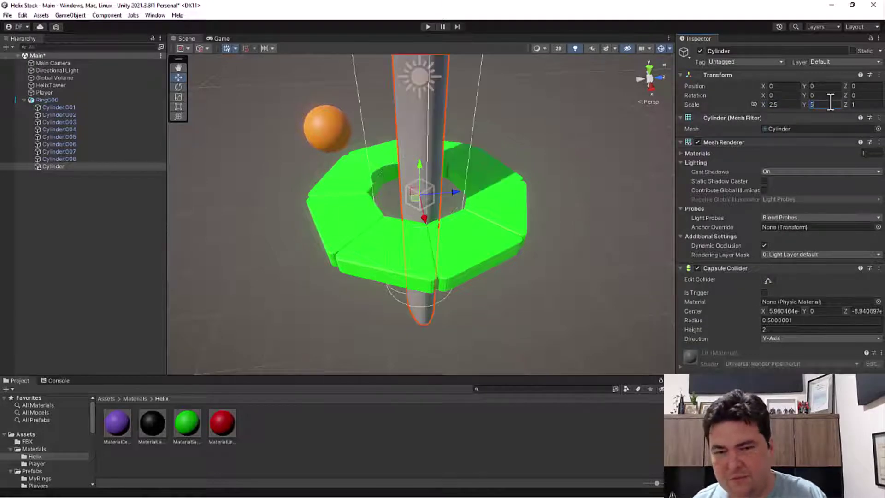
left_click(865, 105)
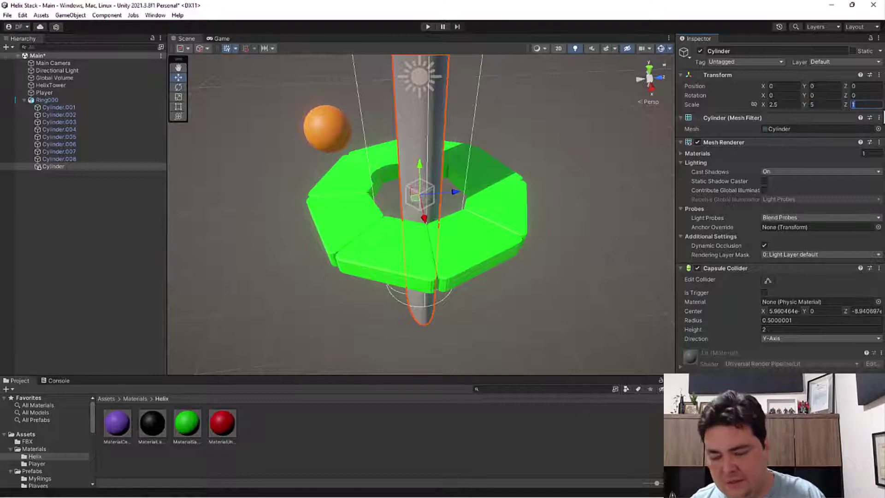
type("2.5")
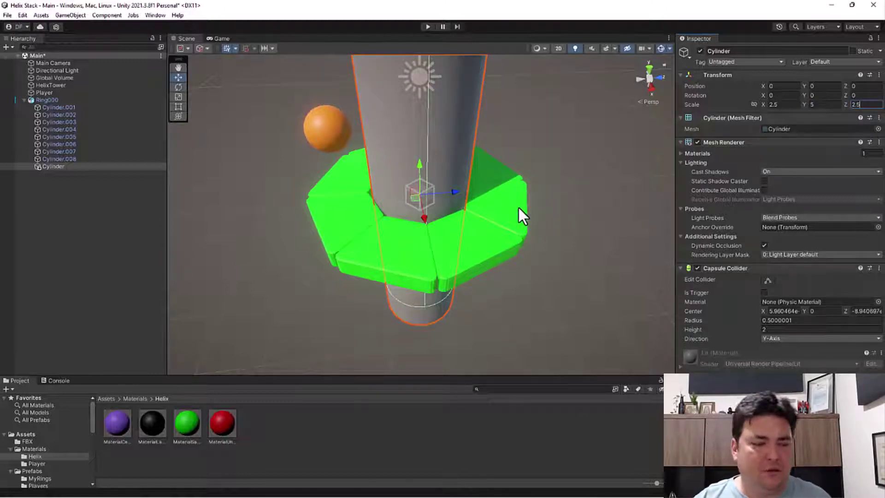
mouse_move(492, 197)
left_mouse_down("alt")
mouse_move(485, 161)
mouse_move(470, 173)
left_mouse_up("alt")
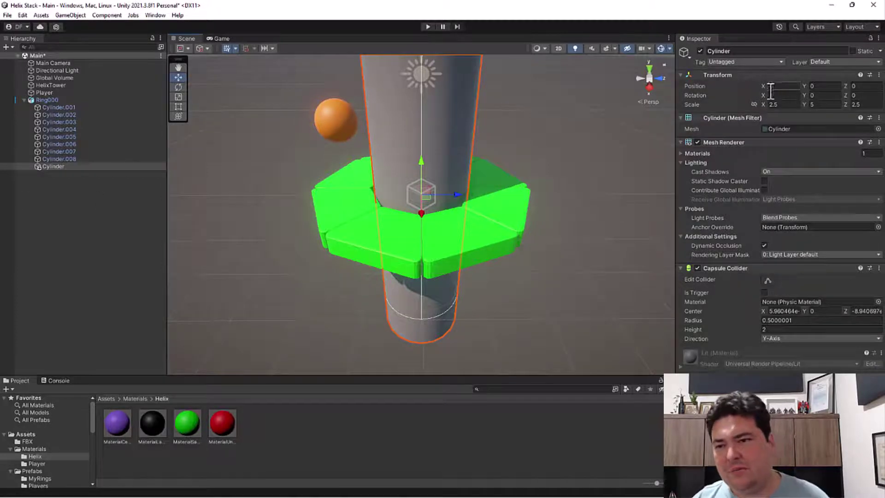
Raise the cylinder to Y position 5 so it rises through the ring's centre
left_click(811, 87)
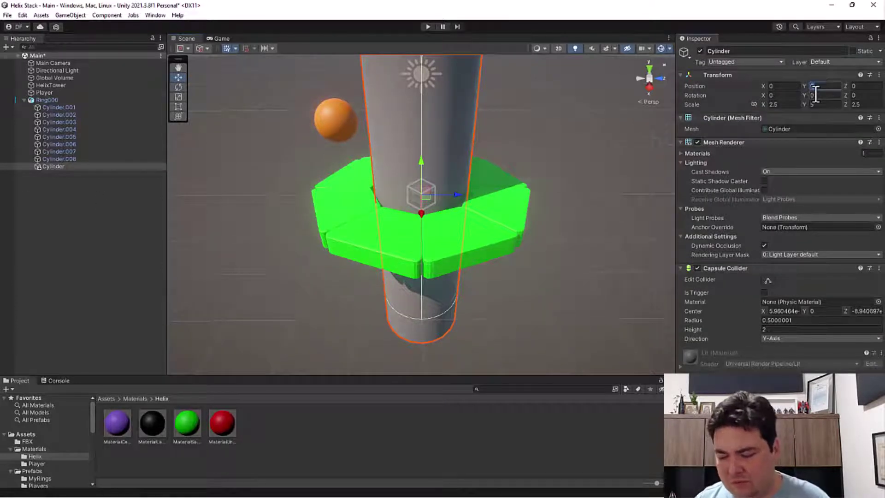
type("1")
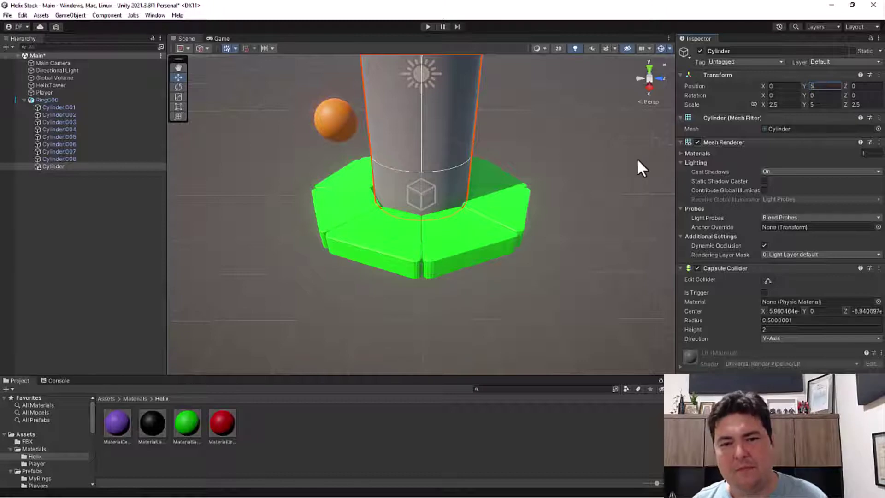
scroll(593, 156, "down", 2)
scroll(591, 157, "down", 2)
scroll(590, 157, "down", 1)
scroll(589, 159, "down", 2)
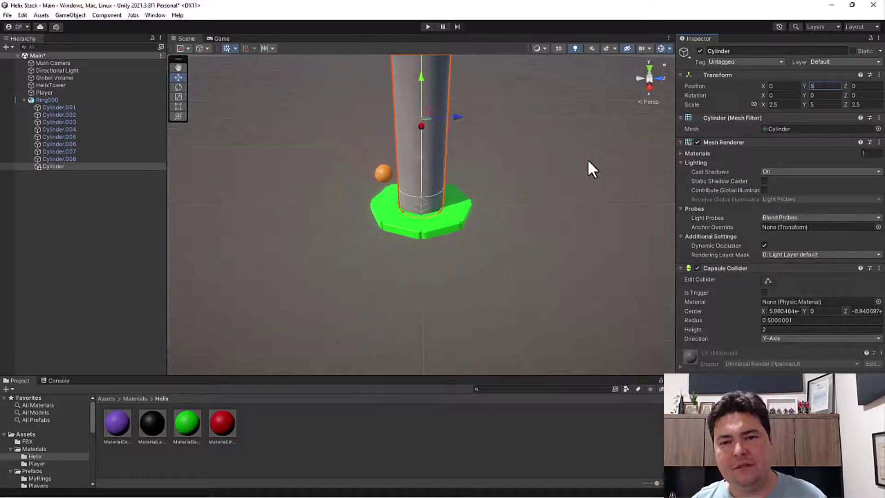
scroll(586, 160, "down", 2)
scroll(581, 164, "down", 2)
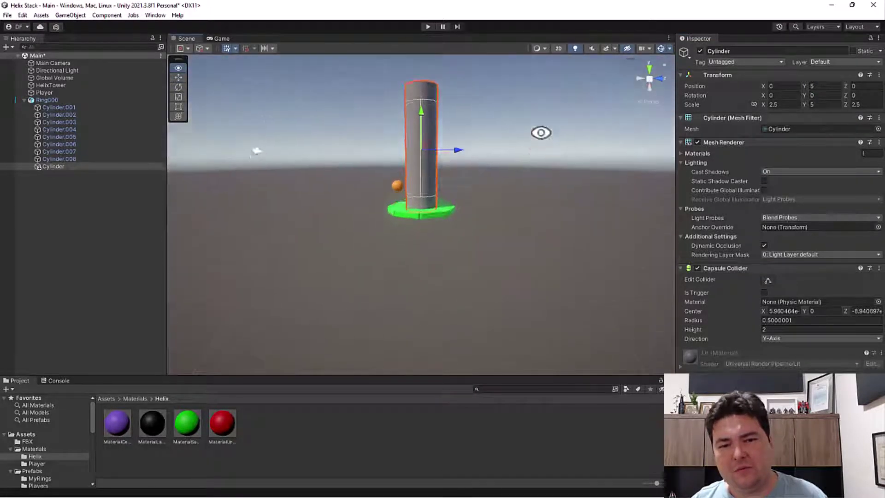
left_click_drag(547, 188, 482, 145, "alt")
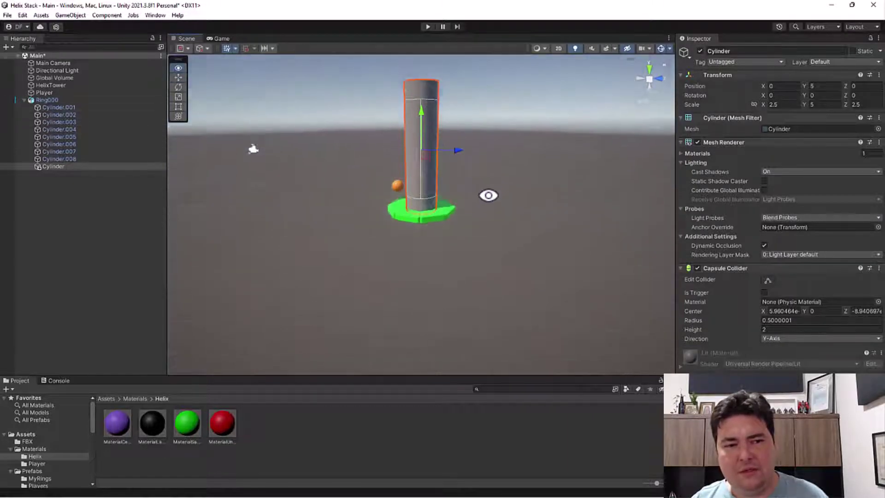
left_click_drag(488, 165, 477, 212, "alt")
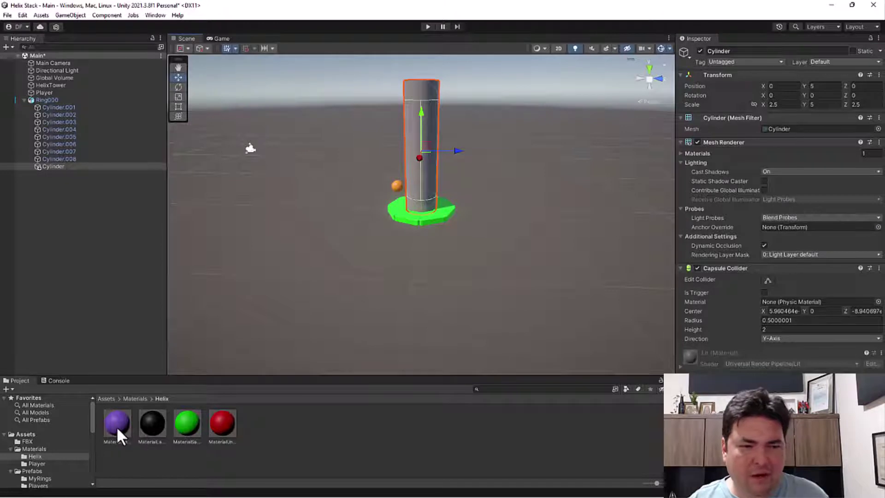
Give the central Cylinder the purple Material Central Helix
left_click_drag(117, 427, 59, 168)
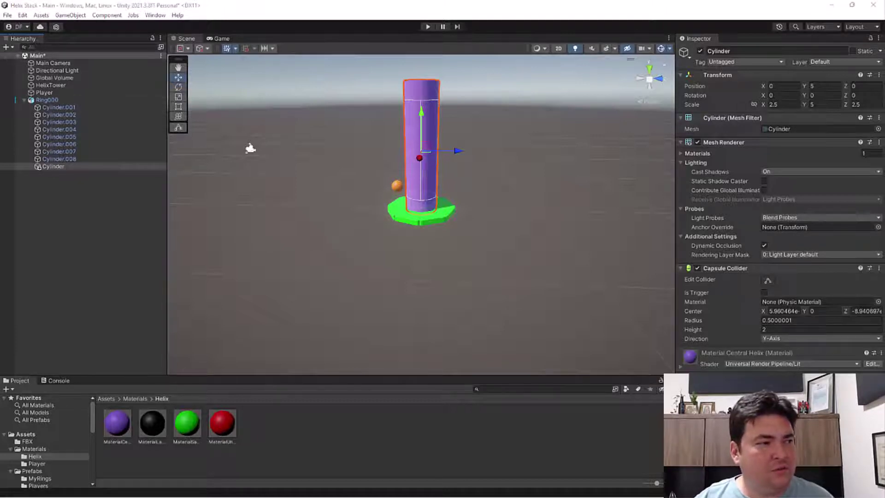
left_click(57, 107)
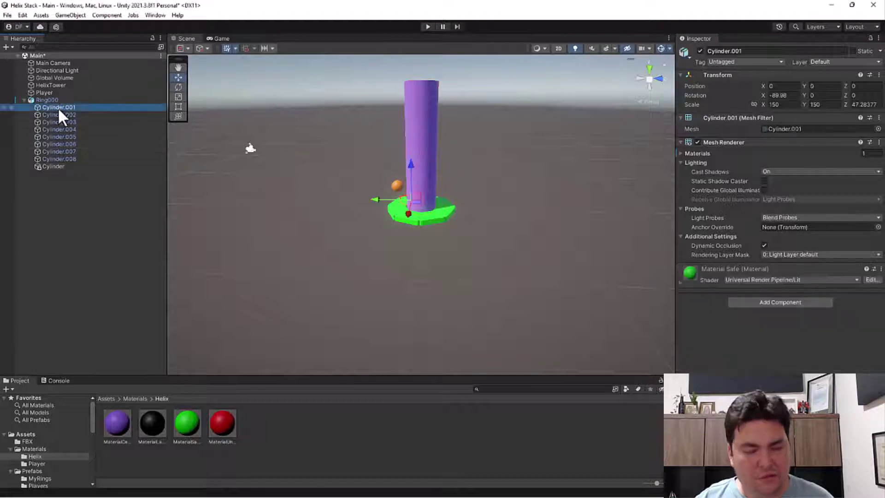
Add a Mesh Collider to Cylinder.001 through Cylinder.008, then deselect them
left_click(52, 159, "shift")
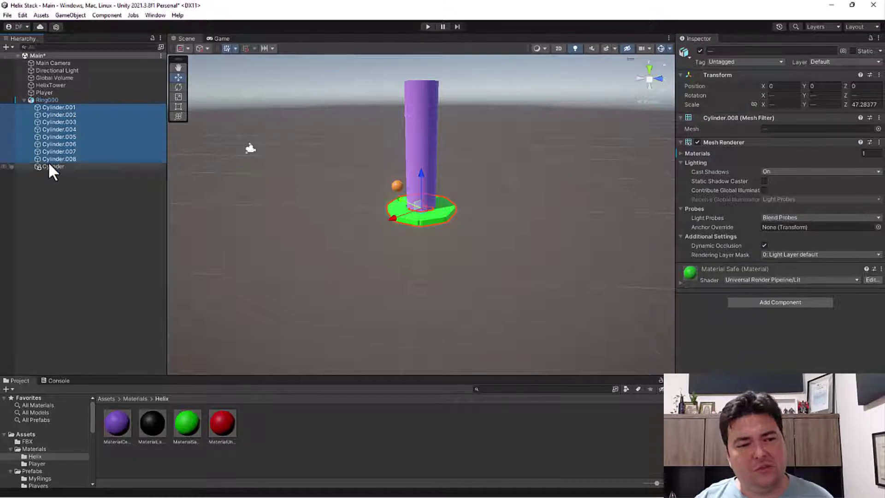
left_click(761, 300)
key("BackSpace")
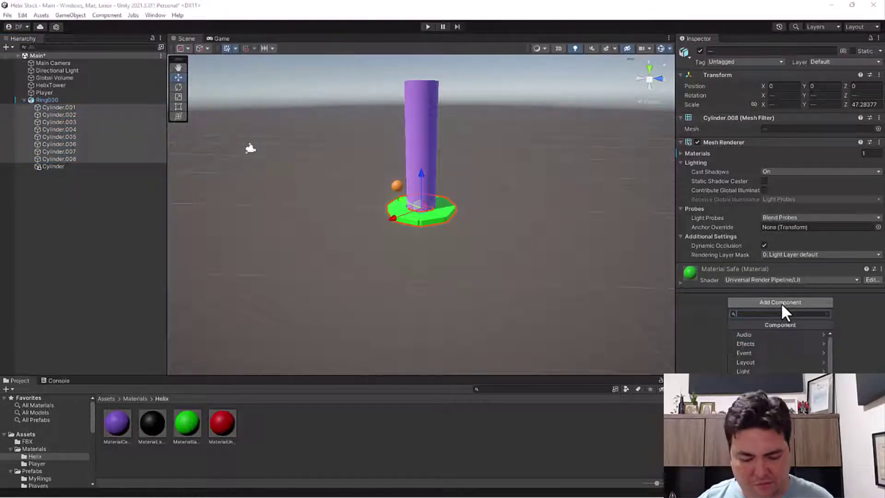
type("coll")
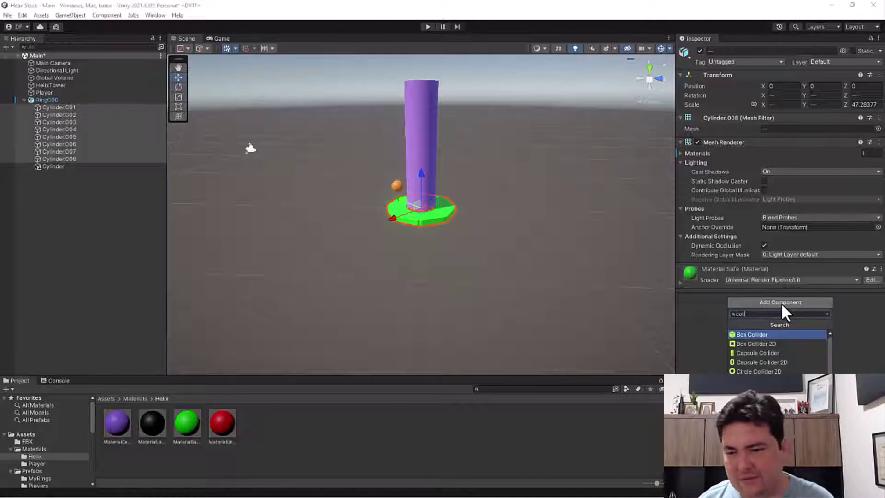
scroll(790, 352, "down", 2)
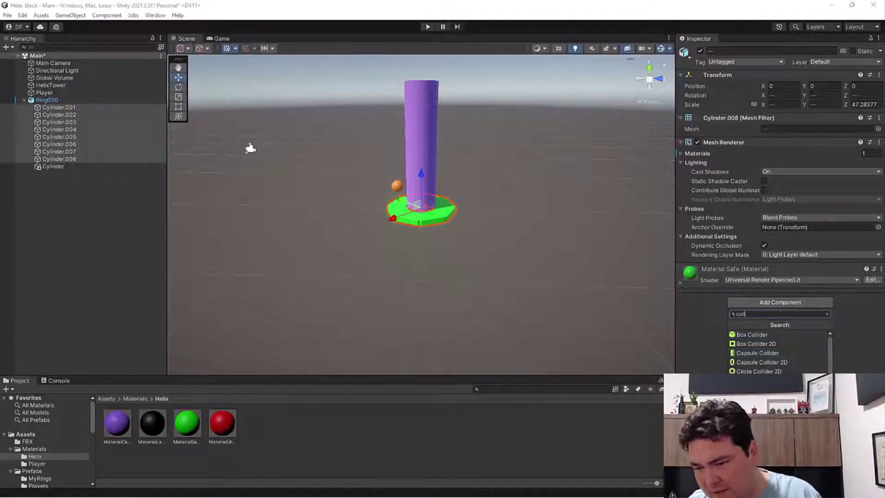
left_click(779, 362)
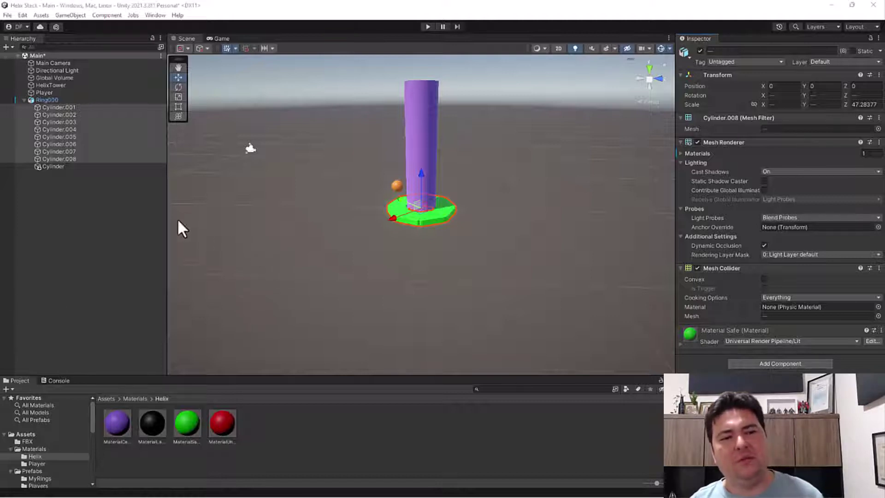
left_click(96, 254)
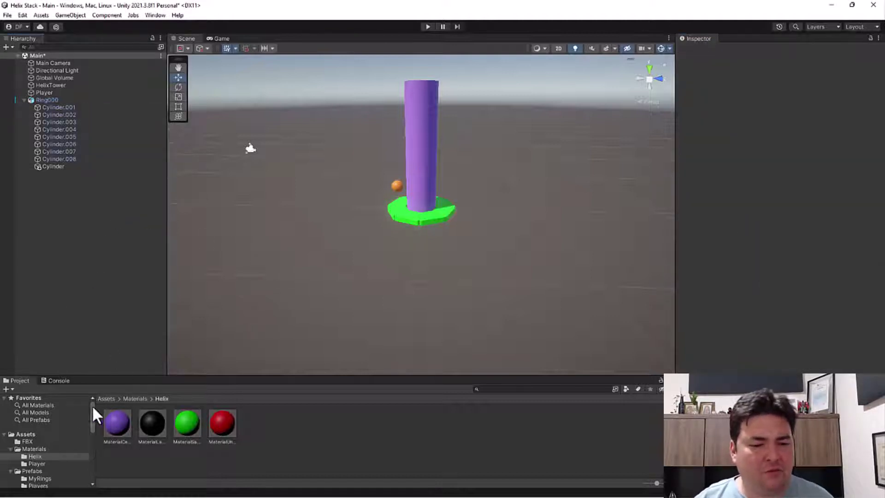
Go up to Assets and open the Prefabs folder in the Project panel
left_click(107, 399)
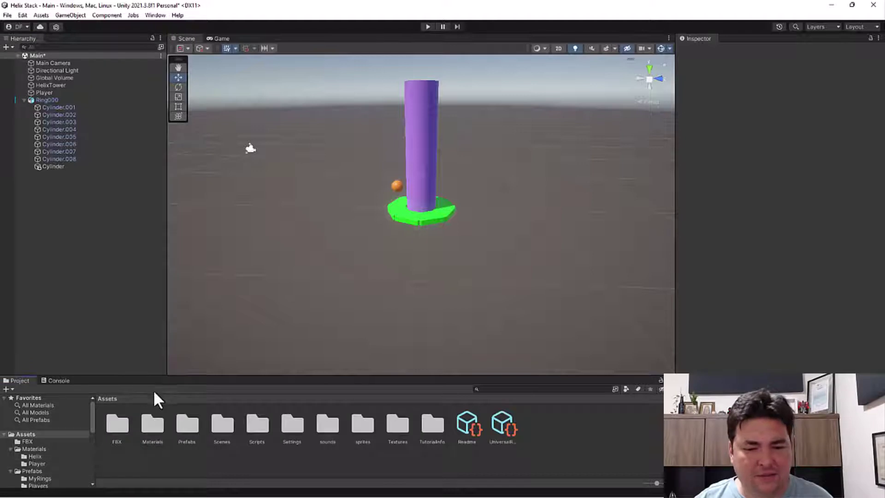
double_click(186, 426)
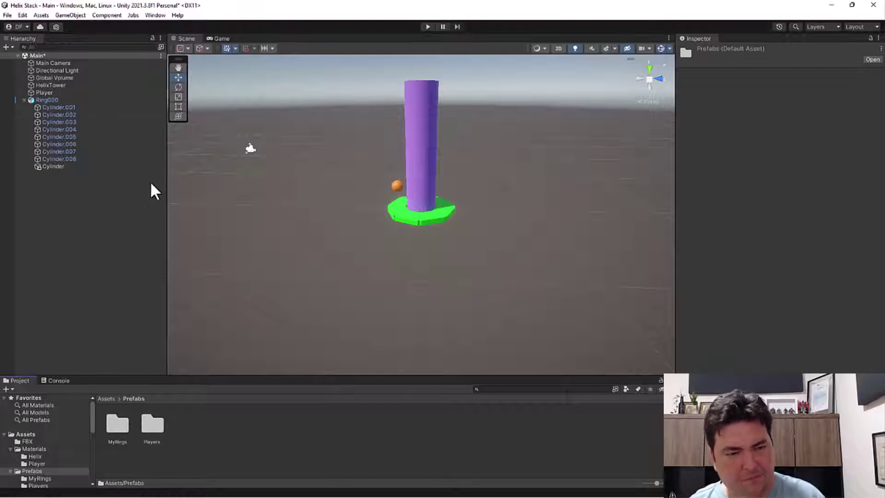
Deactivate ring segments Cylinder.004 and Cylinder.005
left_click(58, 122)
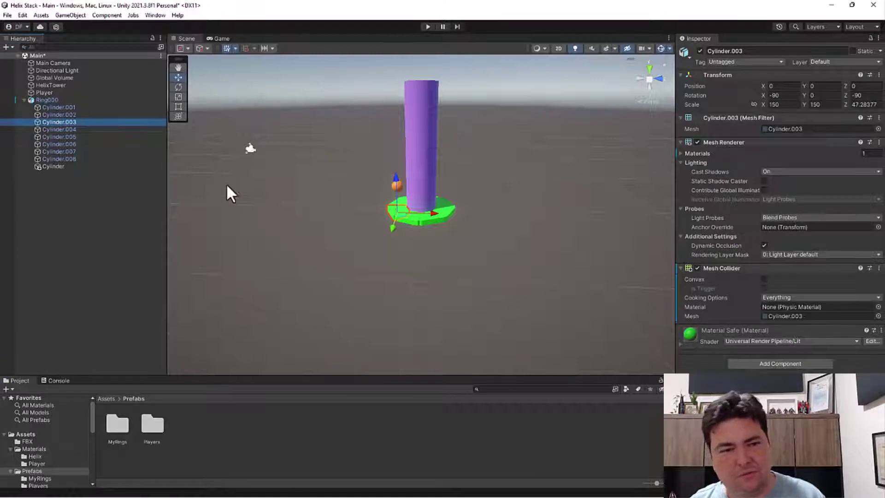
left_click(69, 108)
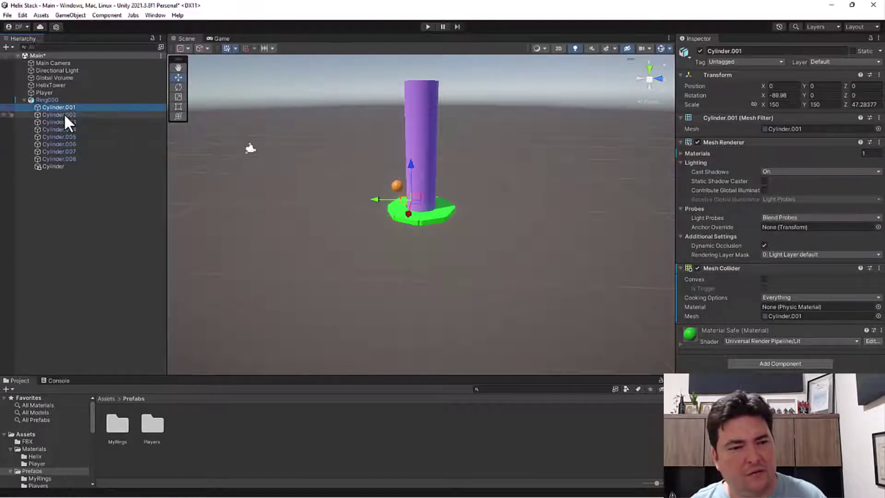
left_click(65, 114)
left_click(63, 107)
left_click(64, 114)
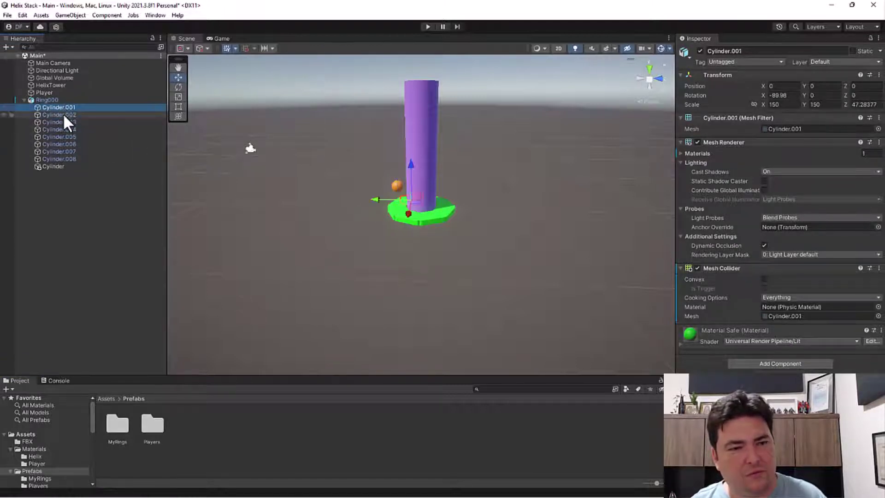
left_click(63, 122)
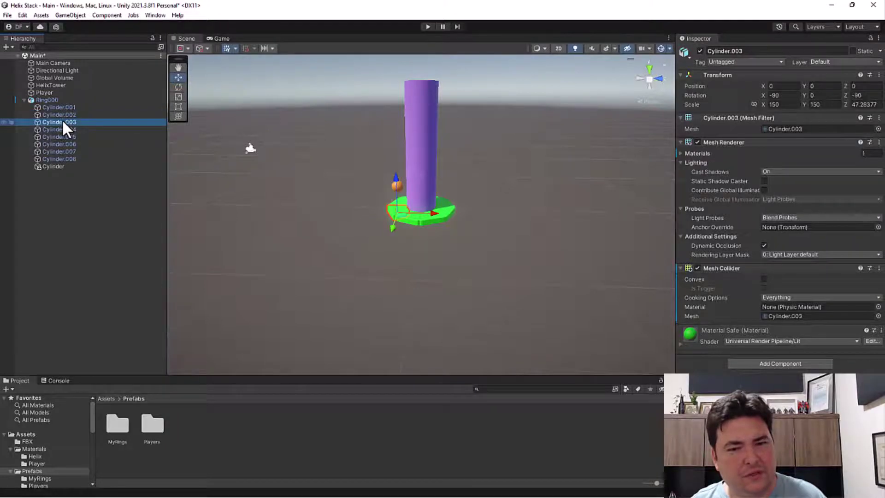
left_click(61, 129)
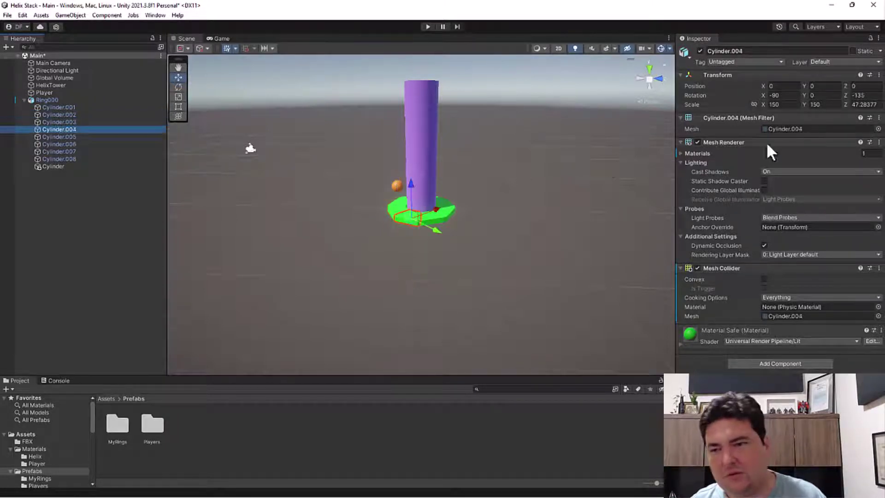
left_click(701, 50)
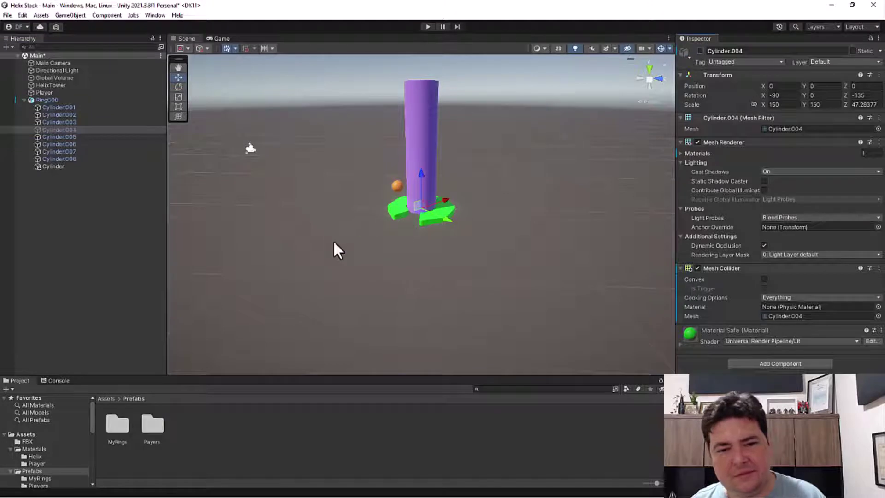
left_click(64, 137)
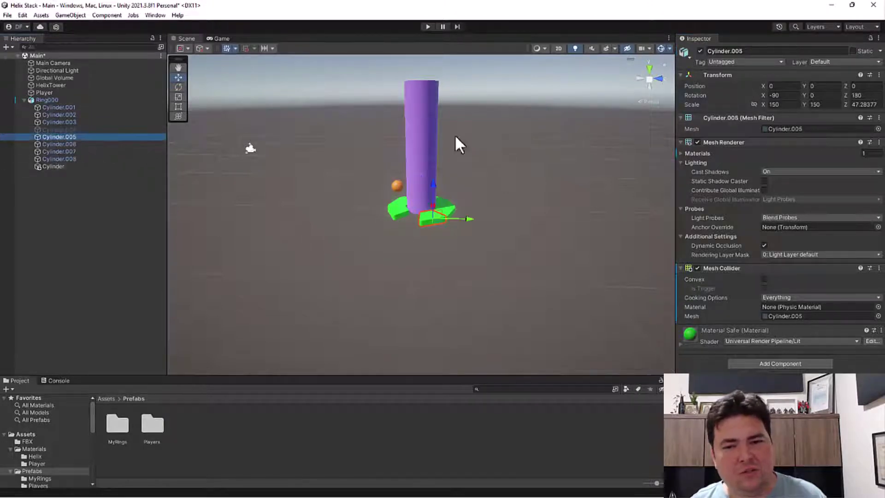
left_click(700, 49)
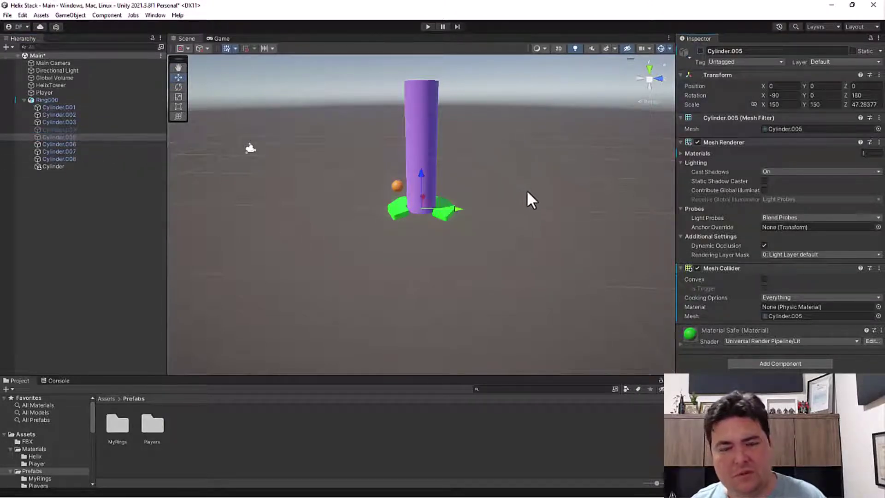
Deactivate ring segments Cylinder.001 and Cylinder.008
mouse_move(526, 189)
left_mouse_down("alt")
mouse_move(352, 236)
mouse_move(24, 281)
mouse_move(323, 320)
mouse_move(388, 275)
mouse_move(206, 281)
left_mouse_up("alt")
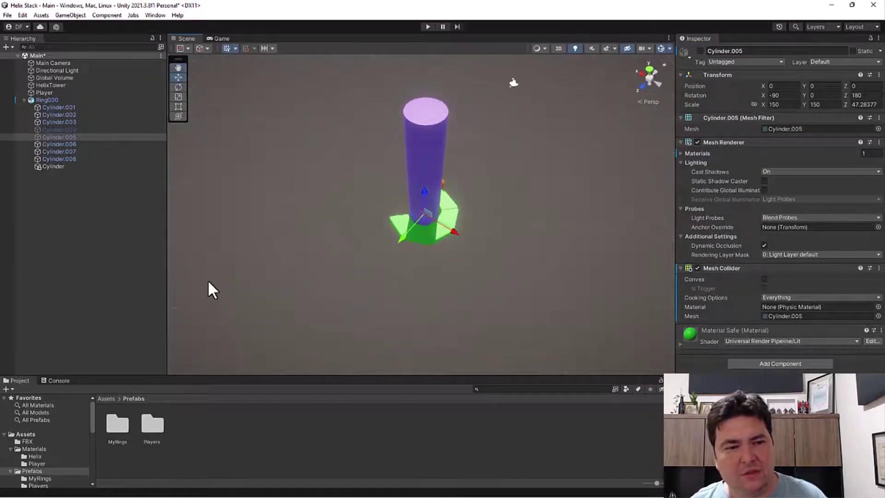
left_click(50, 106)
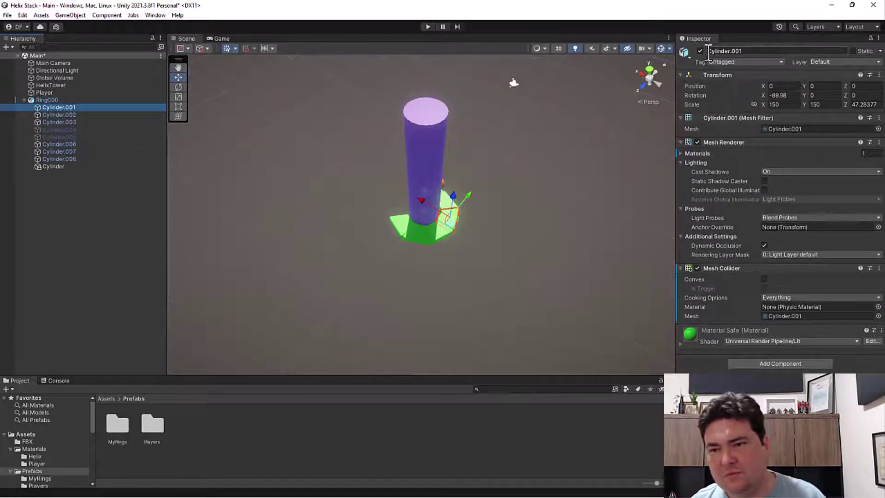
left_click(701, 51)
left_click(51, 113)
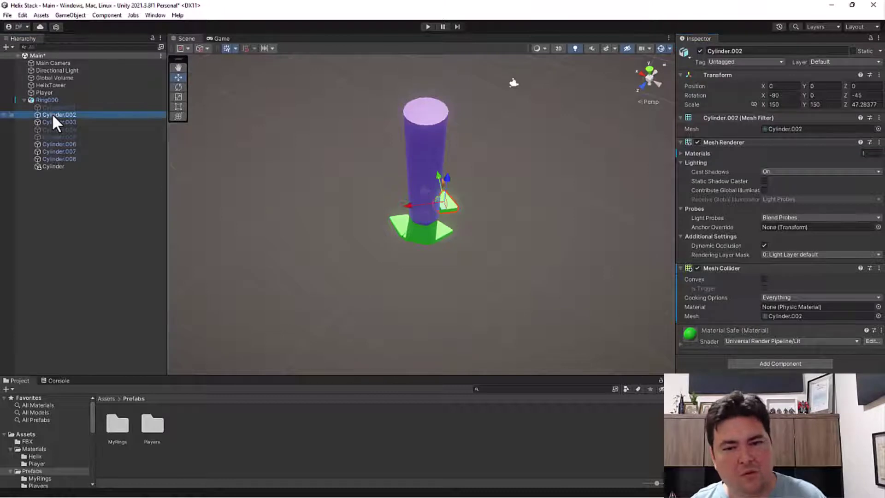
left_click(52, 158)
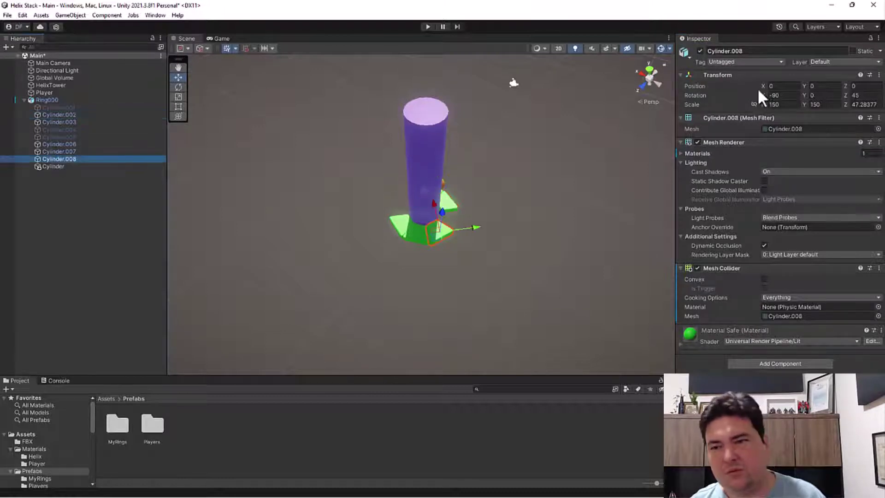
left_click(700, 51)
Inspect the ring gaps around the purple tower, then drag Ring000 into Prefabs
left_click_drag(414, 256, 54, 135, "alt")
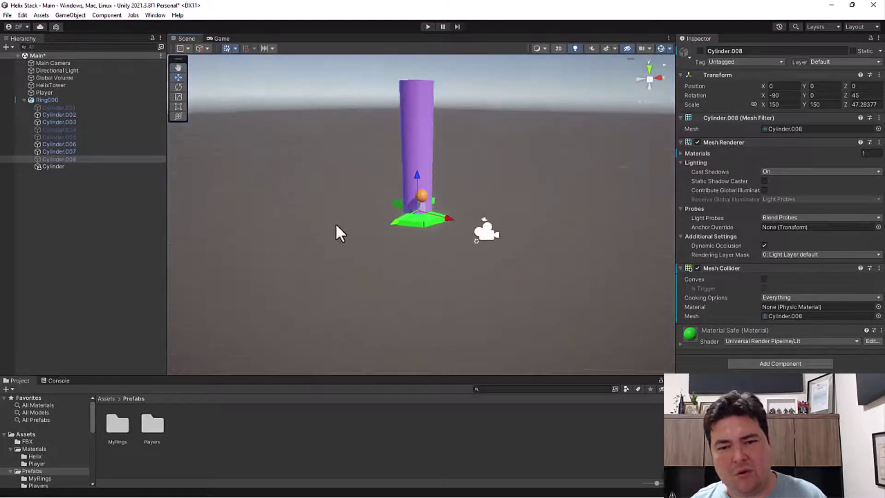
scroll(452, 222, "up", 3)
right_click_drag(469, 187, 469, 198, "alt")
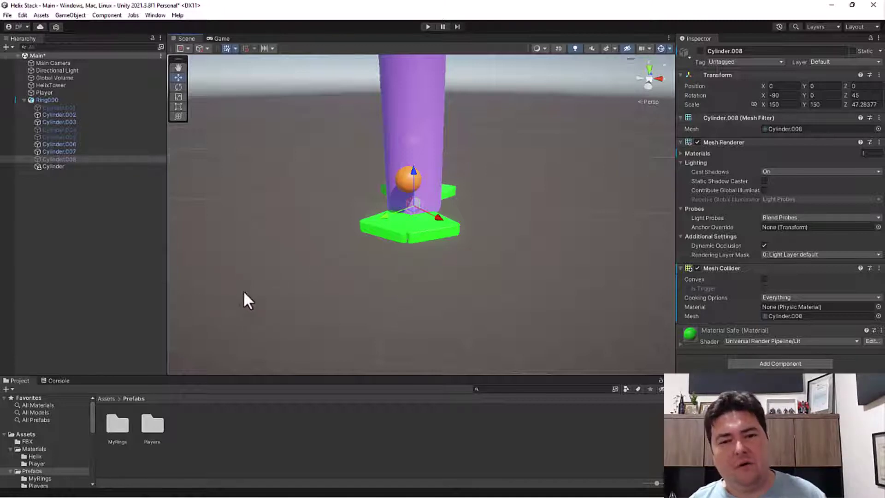
left_click_drag(485, 256, 663, 224, "alt")
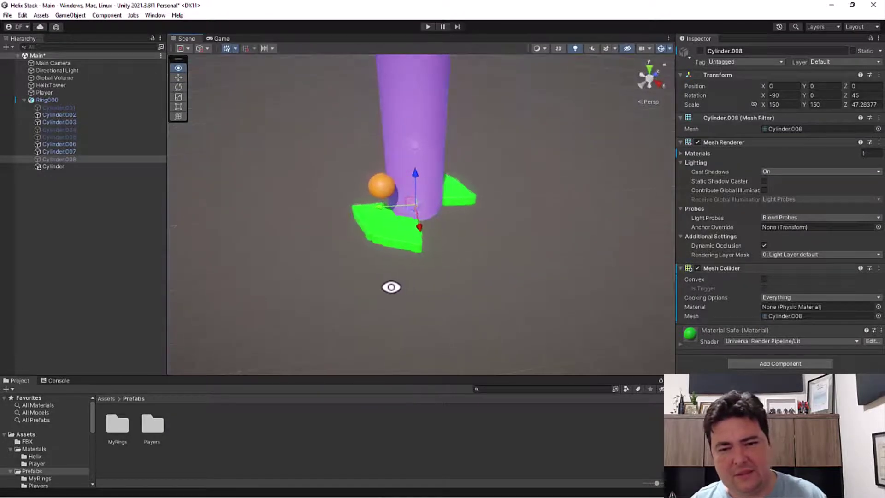
left_click_drag(662, 224, 429, 253, "alt")
mouse_move(487, 178)
left_mouse_down("alt")
mouse_move(527, 142)
mouse_move(484, 203)
left_mouse_up("alt")
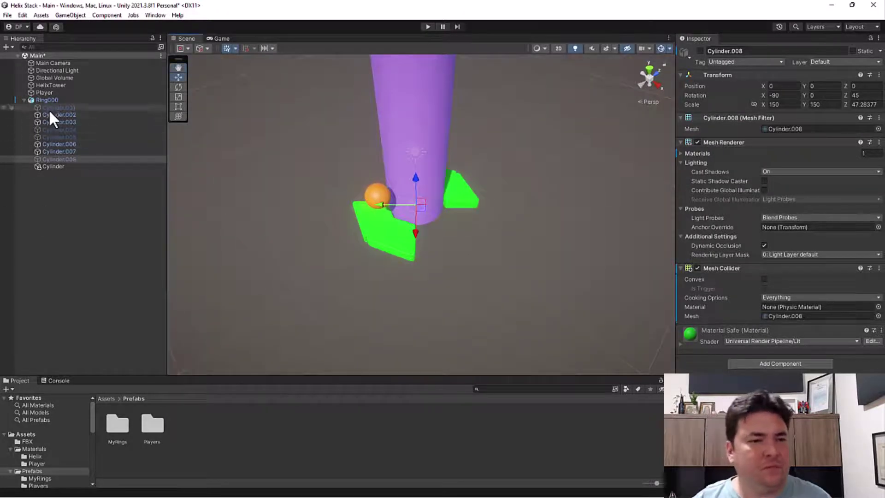
left_click_drag(45, 98, 212, 441)
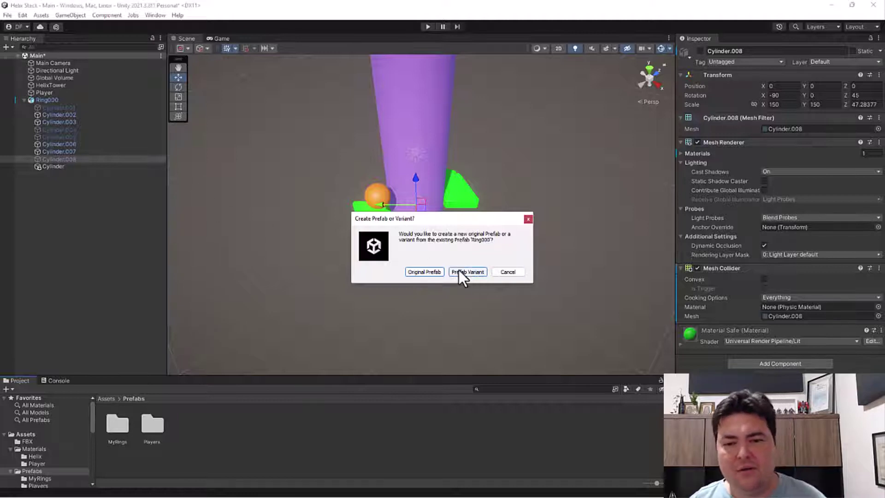
Choose Original Prefab to save Ring000.prefab in the Prefabs folder
left_click(424, 272)
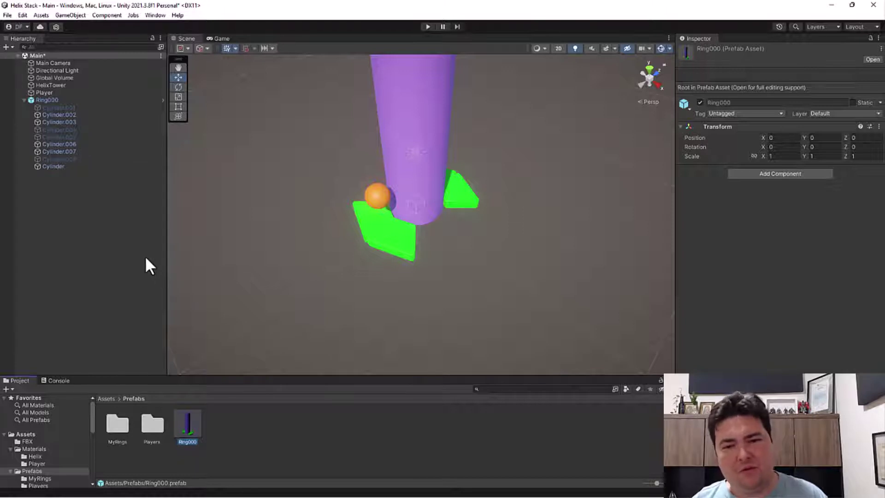
Reactivate Ring000's Cylinder.001 through Cylinder.008 so all eight green segments show, then select Ring000
left_click(54, 107)
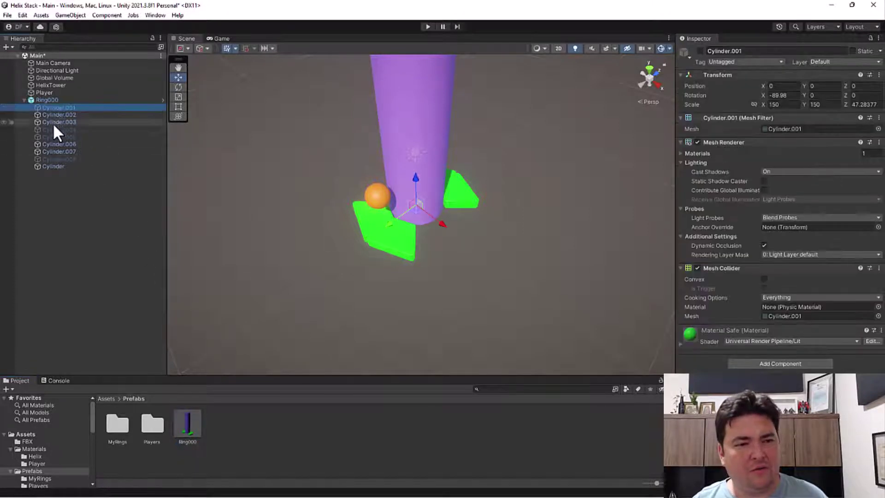
left_click(52, 159, "shift")
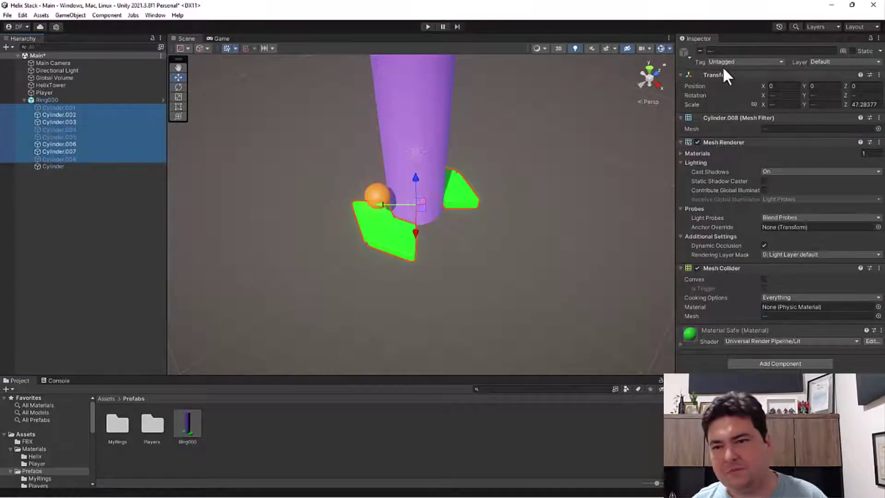
left_click(701, 51)
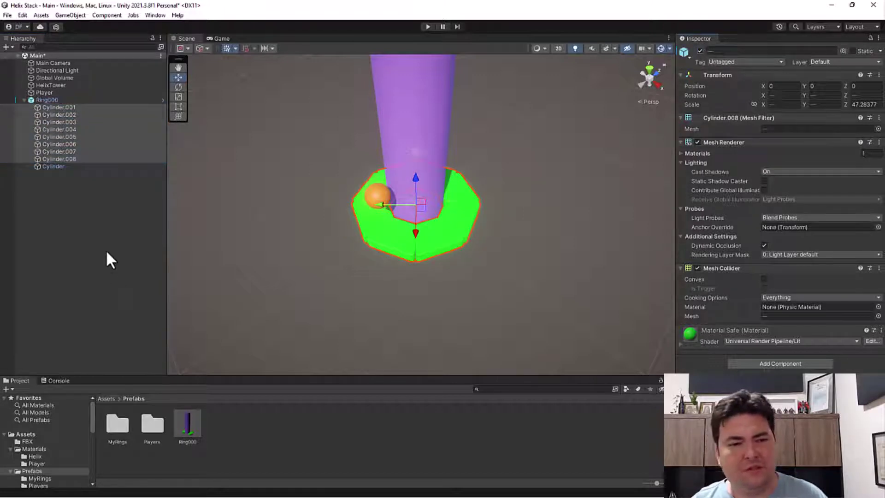
left_click_drag(190, 208, 217, 210, "alt")
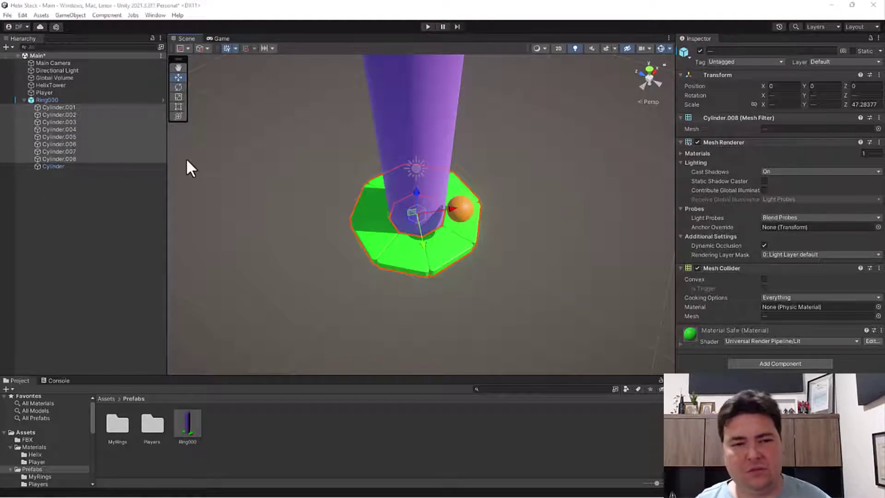
left_click(52, 100)
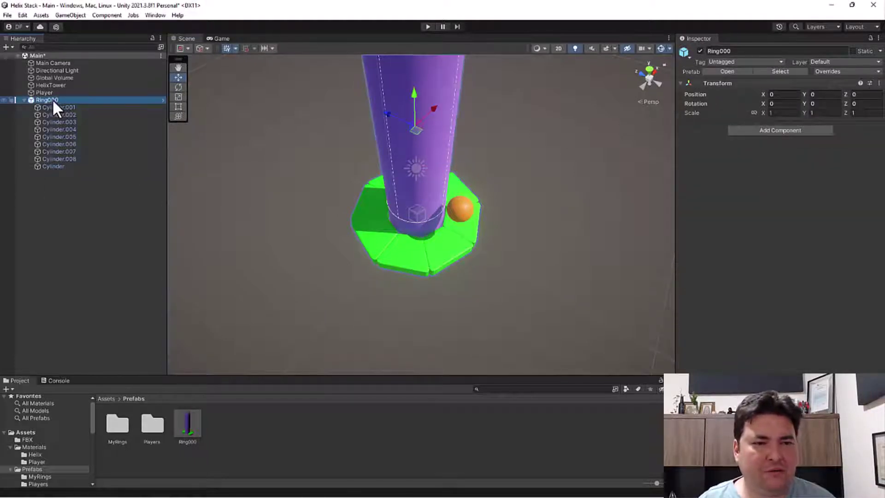
Select Ring001 and deactivate its Cylinder.003 segment to open a gap
left_click(53, 99)
type("1")
key("Return")
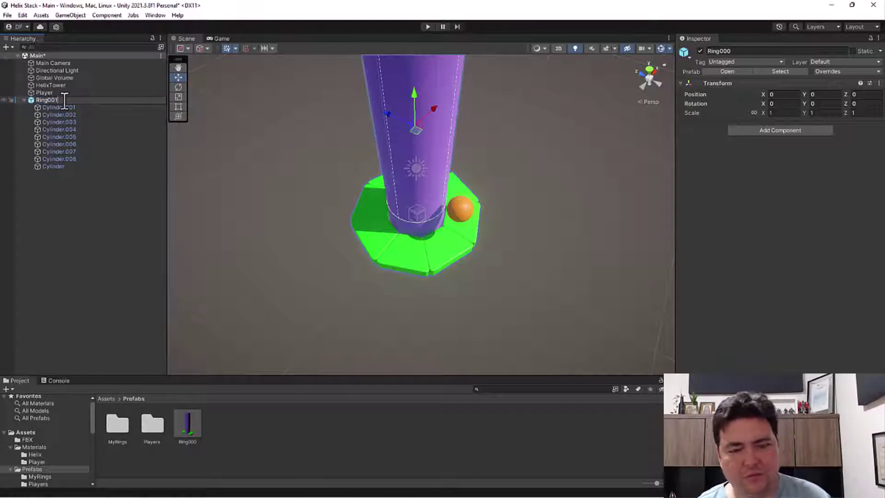
left_click(59, 106)
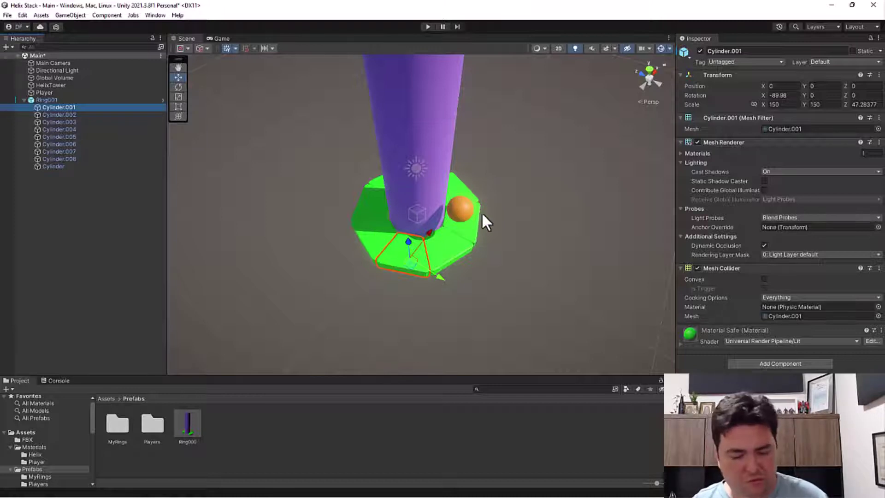
left_click(373, 205)
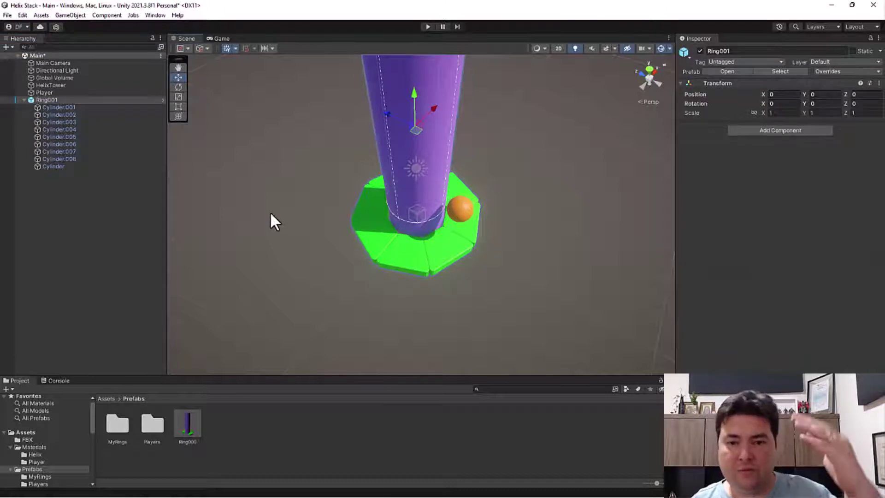
left_click(62, 107)
left_click(55, 114)
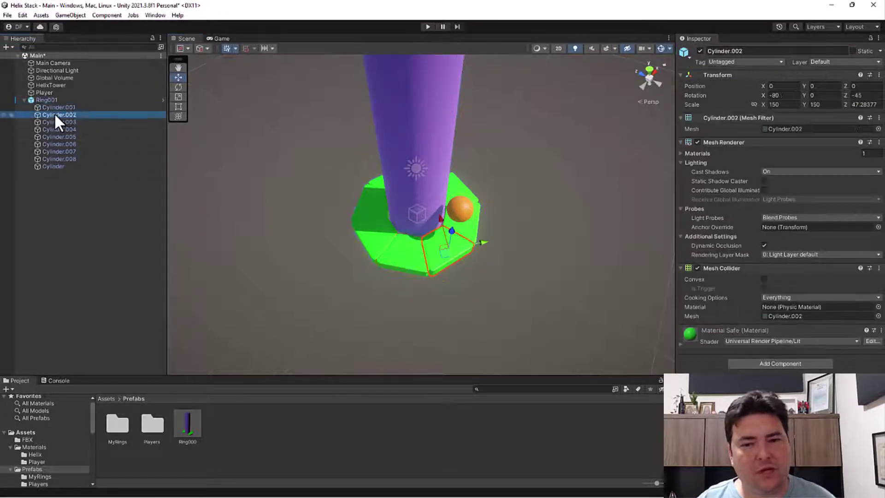
left_click(56, 124)
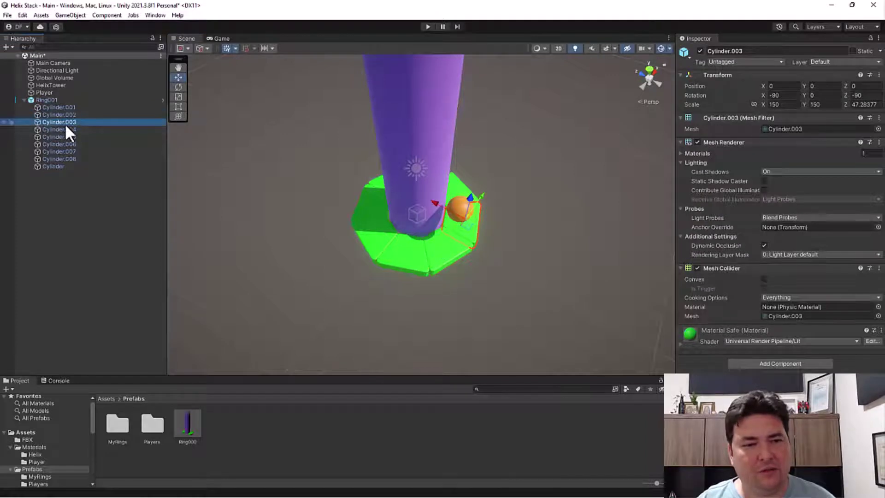
left_click(700, 50)
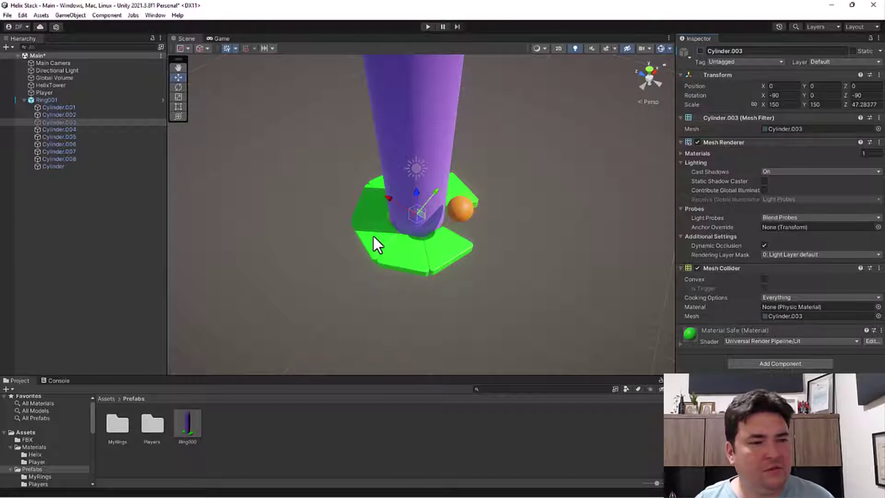
Deactivate Ring001's Cylinder.007 piece to open a second gap in the ring
left_click(65, 130)
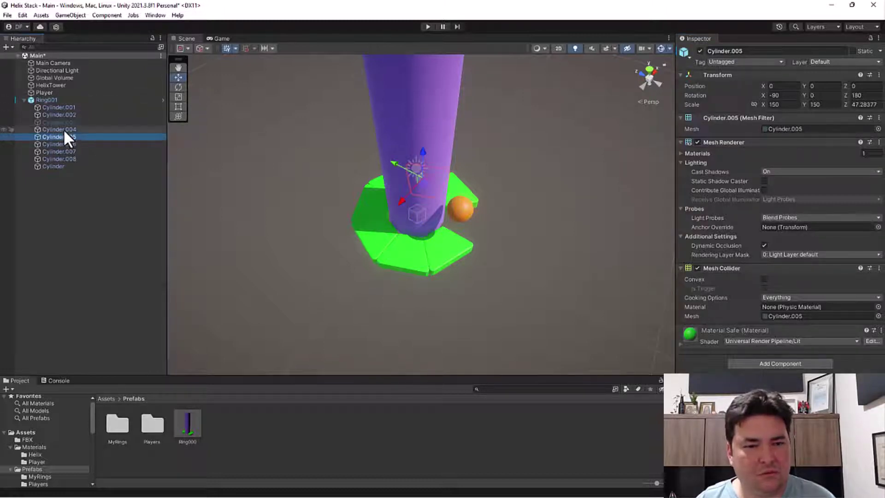
left_click(62, 137)
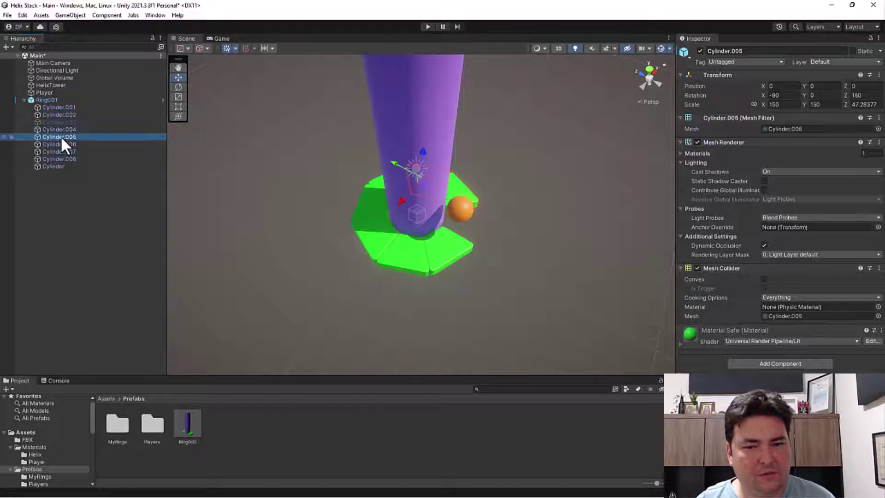
left_click(59, 145)
left_click(57, 152)
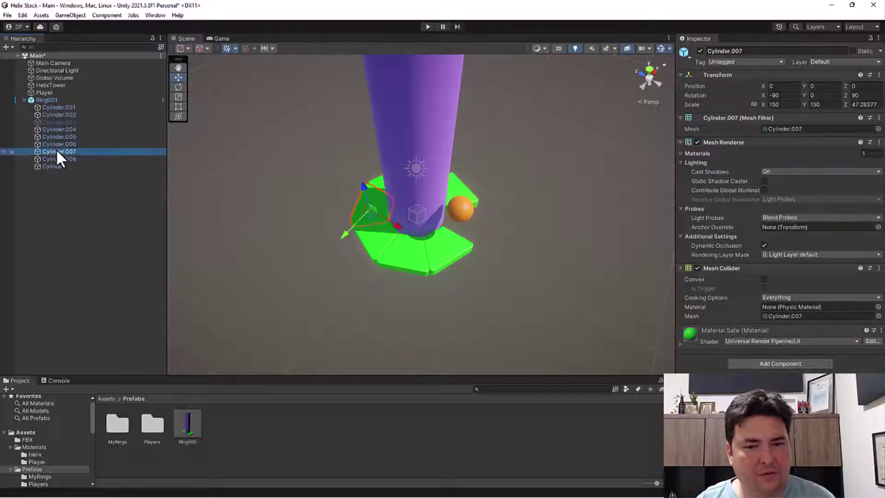
left_click(700, 50)
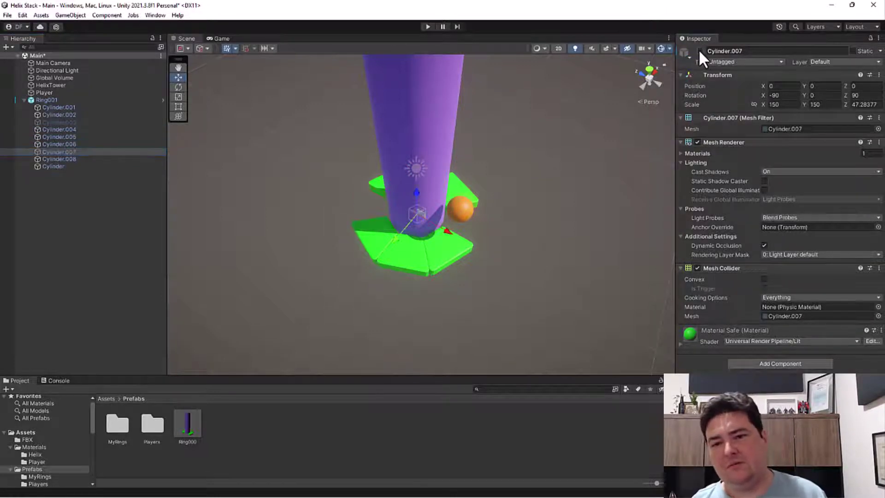
left_click_drag(535, 185, 84, 152, "alt")
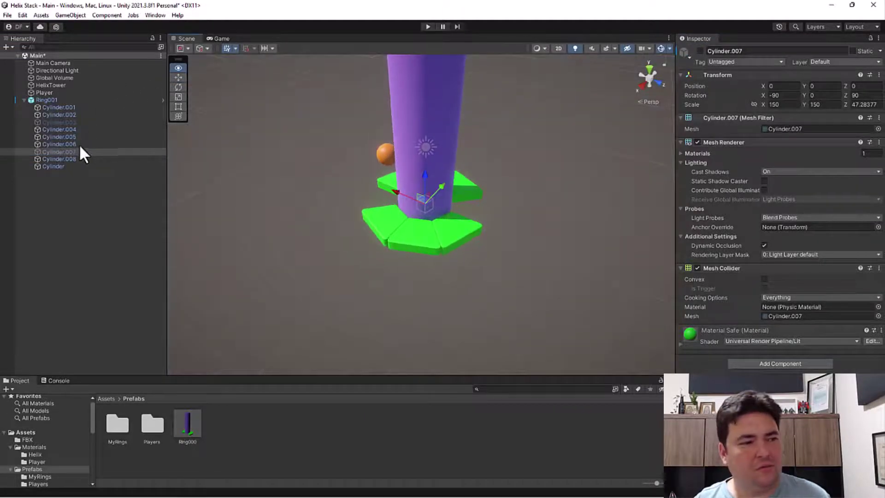
left_click_drag(80, 147, 96, 189, "alt")
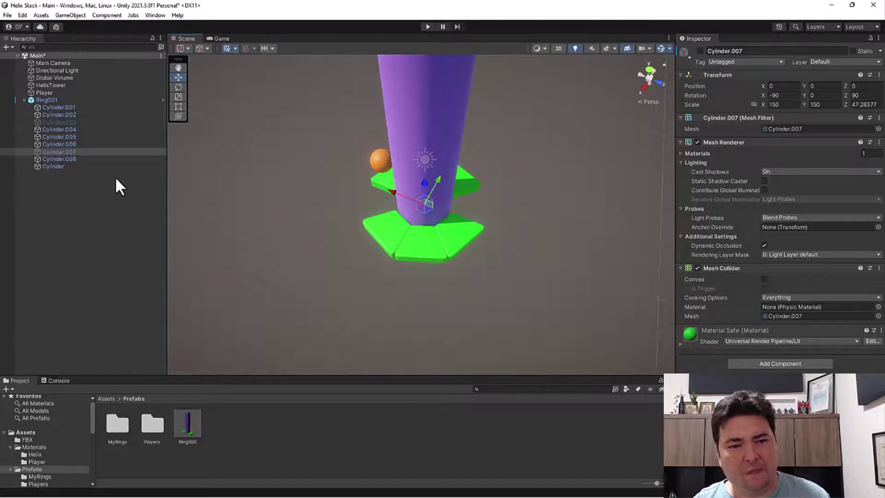
left_click(385, 239)
left_click(42, 107)
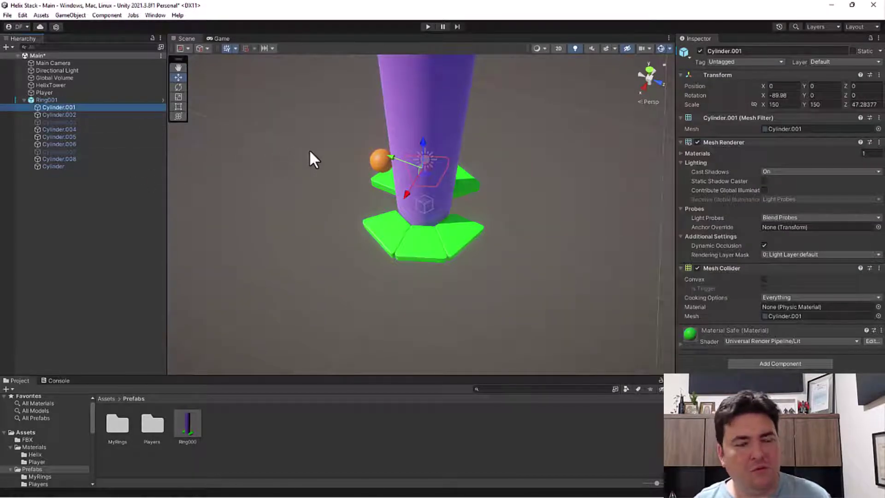
left_click(67, 115)
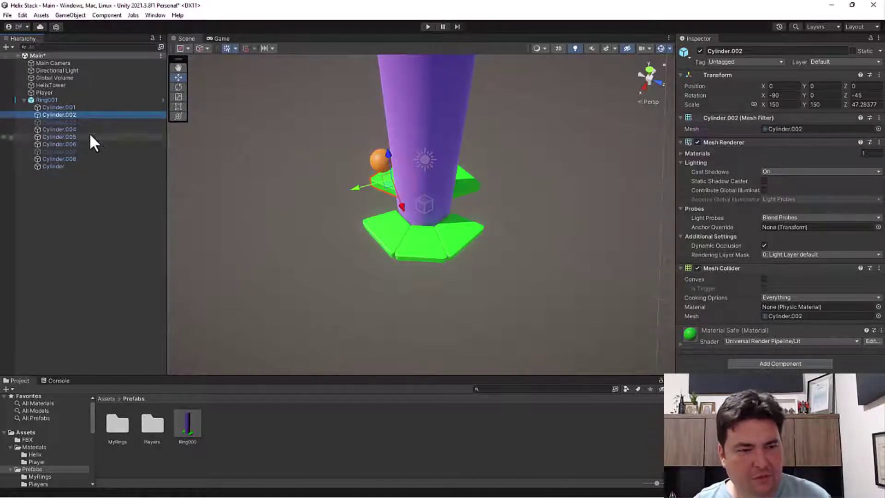
From Materials > Helix, apply the red Material Un Safe to Cylinder.002 and Cylinder.004
left_click_drag(93, 411, 92, 420)
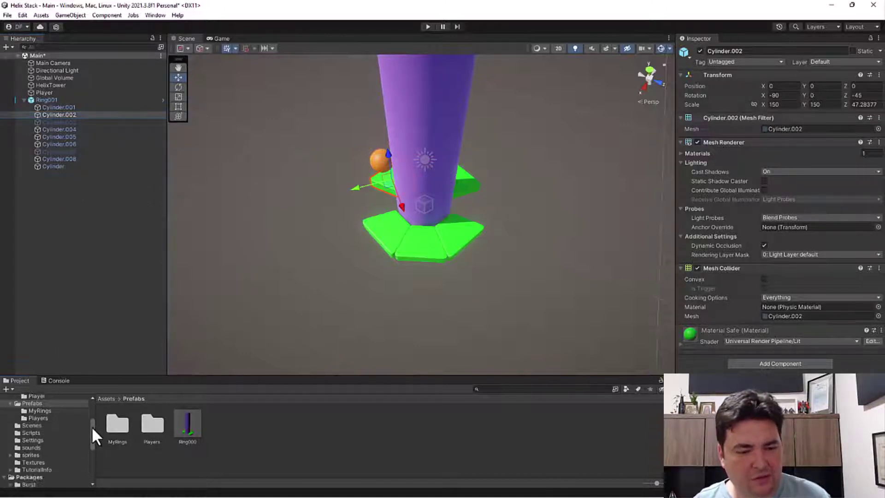
left_click(40, 399)
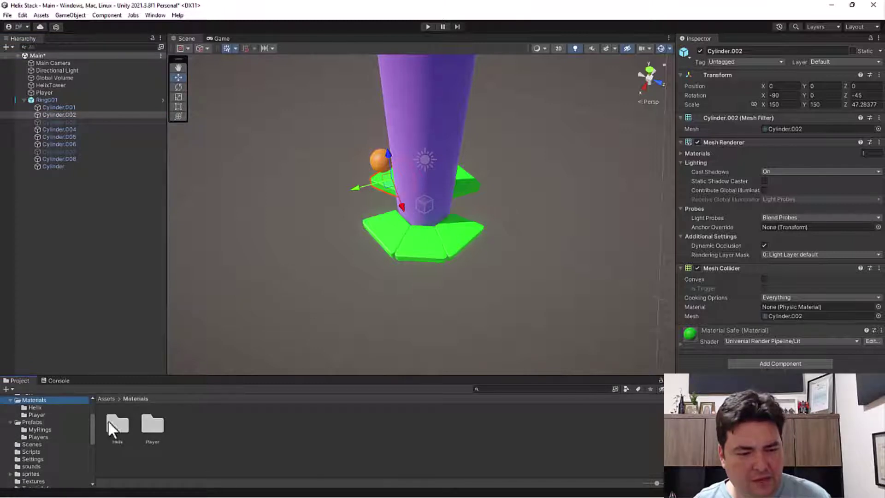
double_click(118, 425)
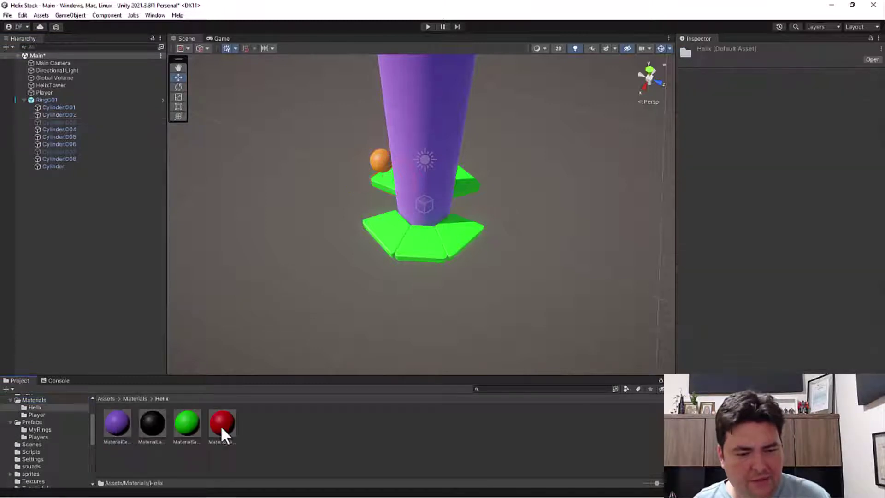
left_click(60, 115)
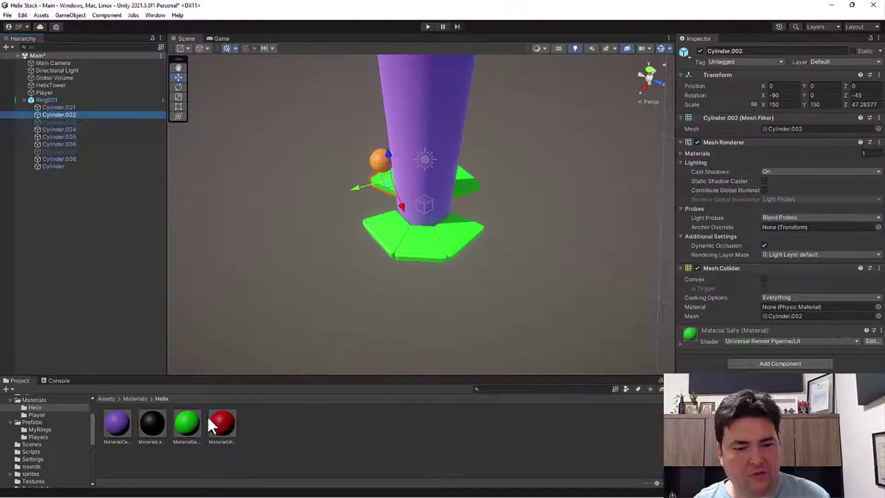
left_click_drag(208, 419, 65, 114)
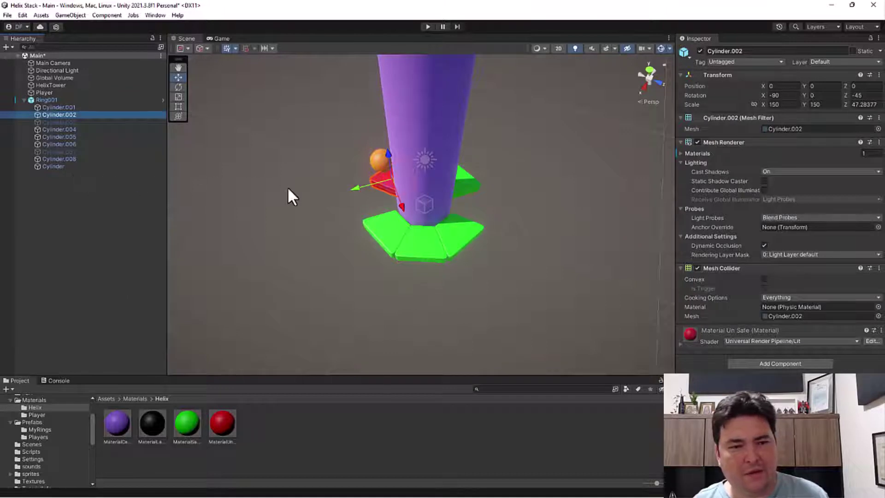
left_click_drag(573, 210, 348, 204, "alt")
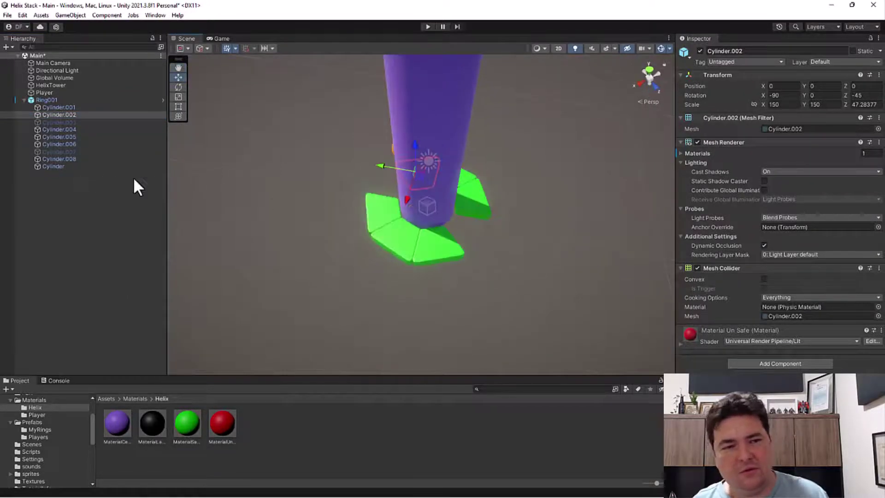
left_click(65, 129)
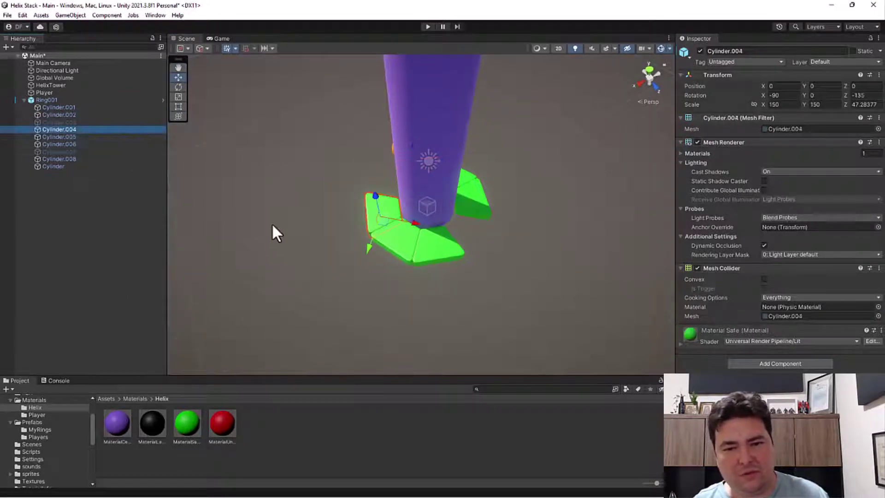
left_click_drag(272, 223, 390, 247, "alt")
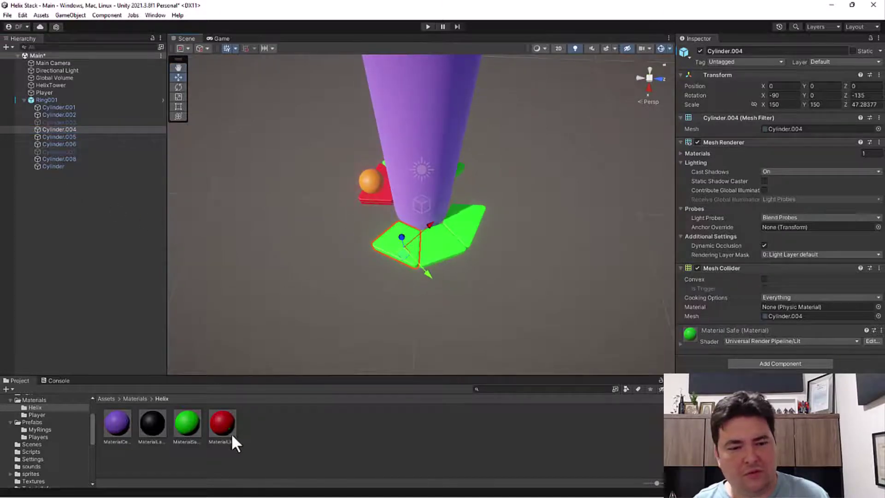
left_click_drag(222, 423, 69, 131)
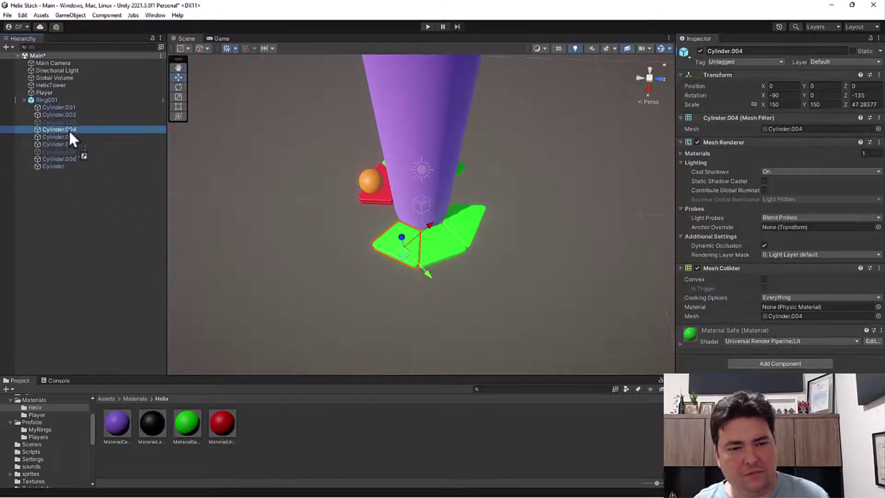
Make Cylinder.006 and Cylinder.008 red with Material Un Safe too
left_click(54, 138)
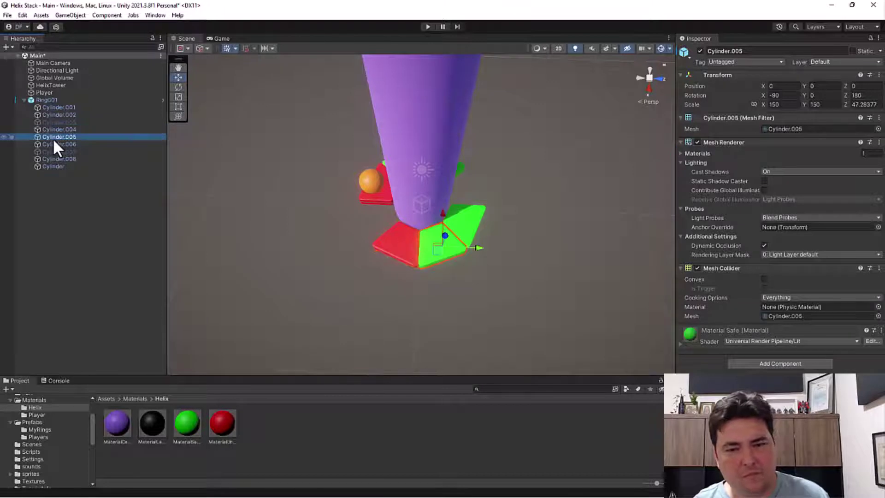
left_click(54, 144)
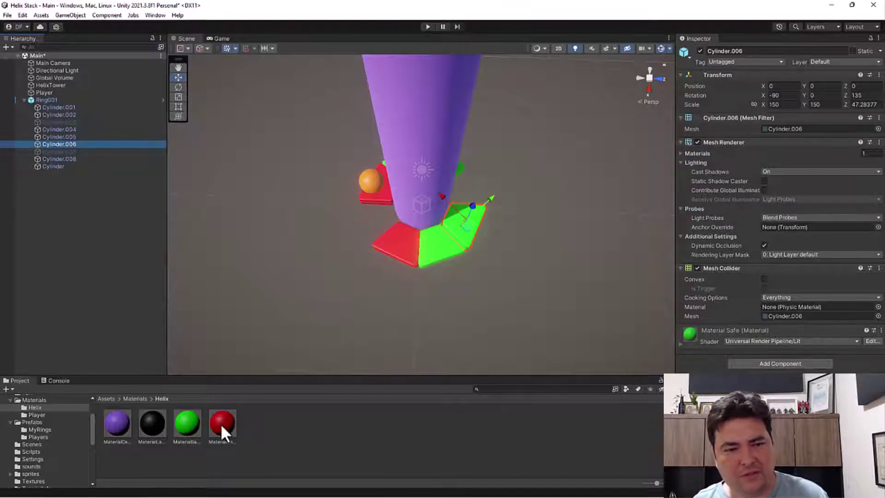
left_click_drag(222, 427, 62, 144)
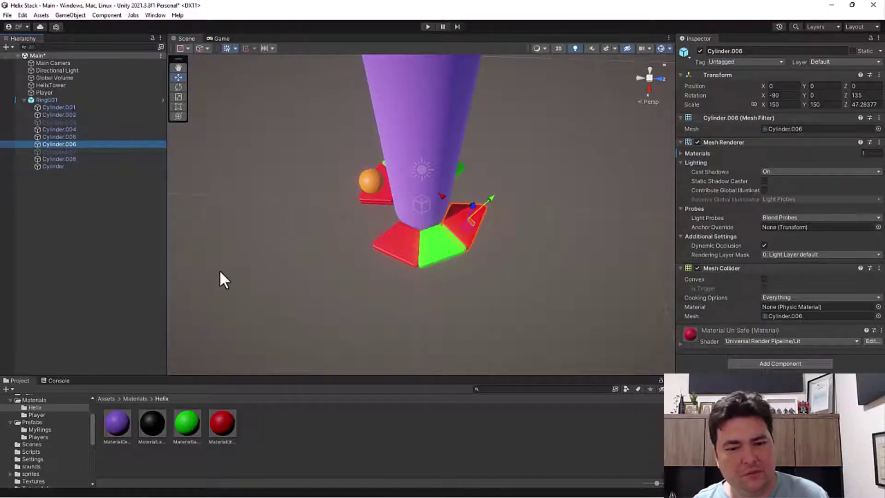
left_click_drag(226, 429, 67, 156)
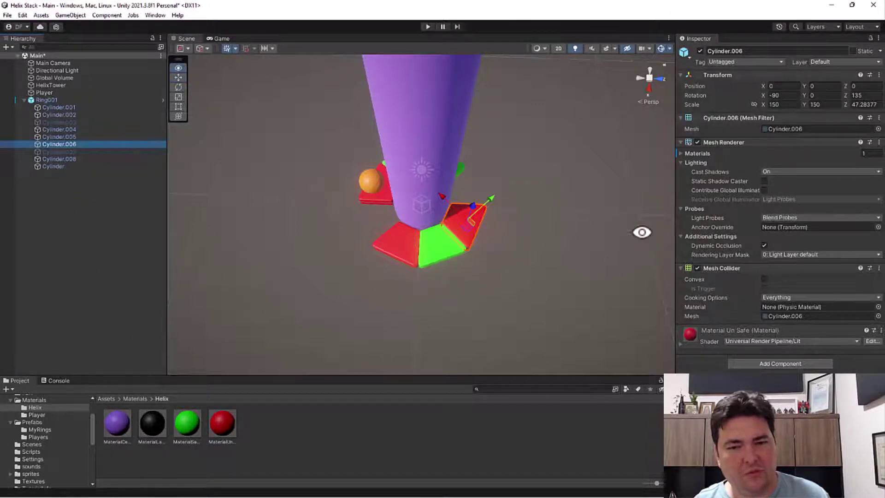
left_click_drag(642, 232, 303, 213, "alt")
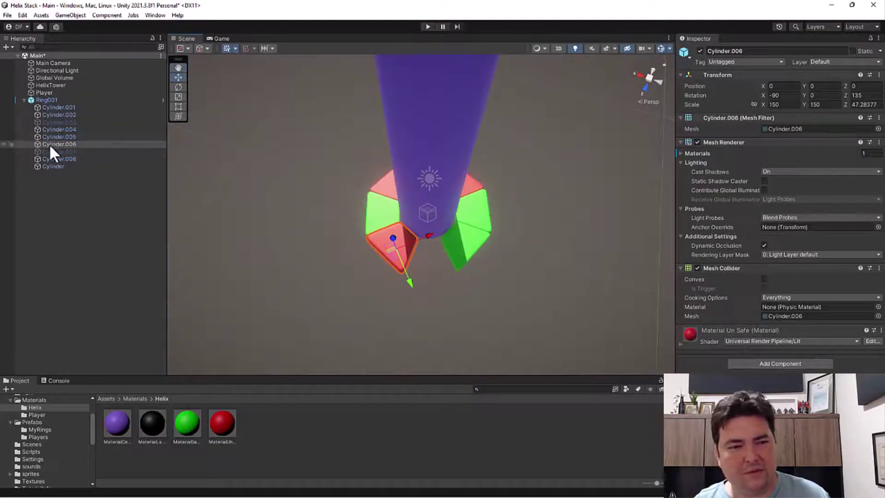
left_click(52, 159)
left_click_drag(217, 422, 60, 157)
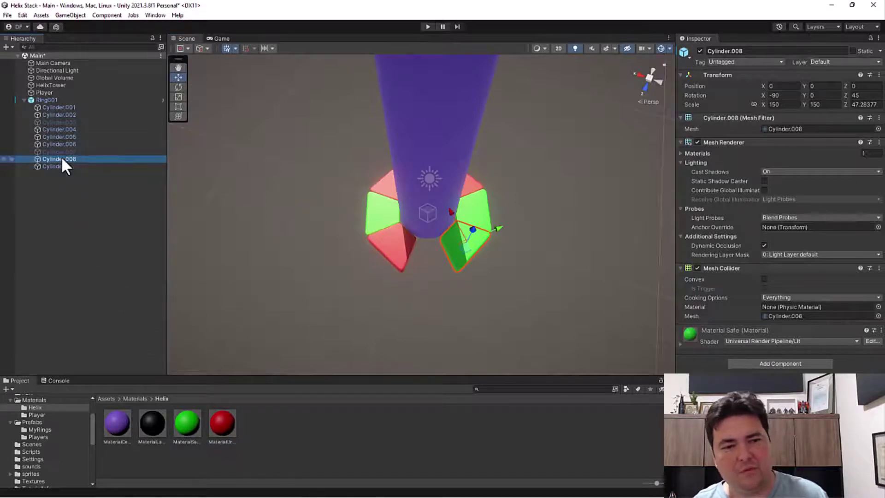
left_click(60, 158)
left_click_drag(223, 417, 61, 160)
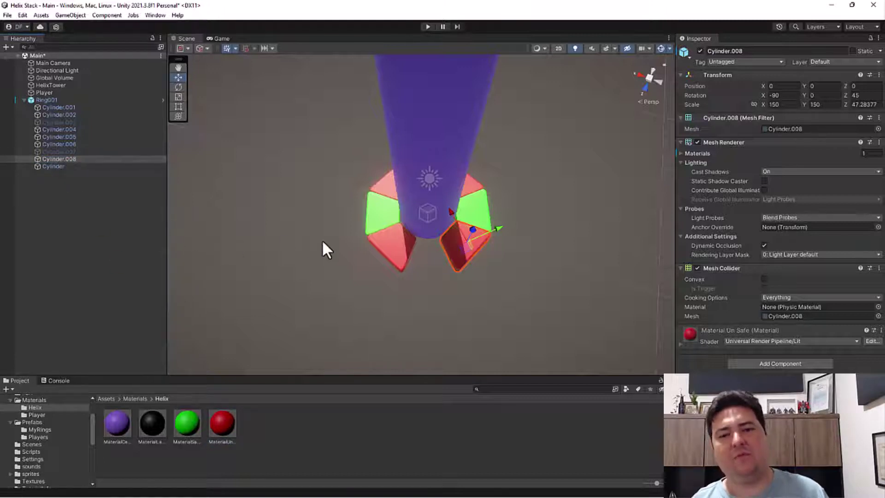
mouse_move(310, 191)
left_mouse_down("alt")
mouse_move(651, 171)
mouse_move(286, 143)
mouse_move(544, 158)
left_mouse_up("alt")
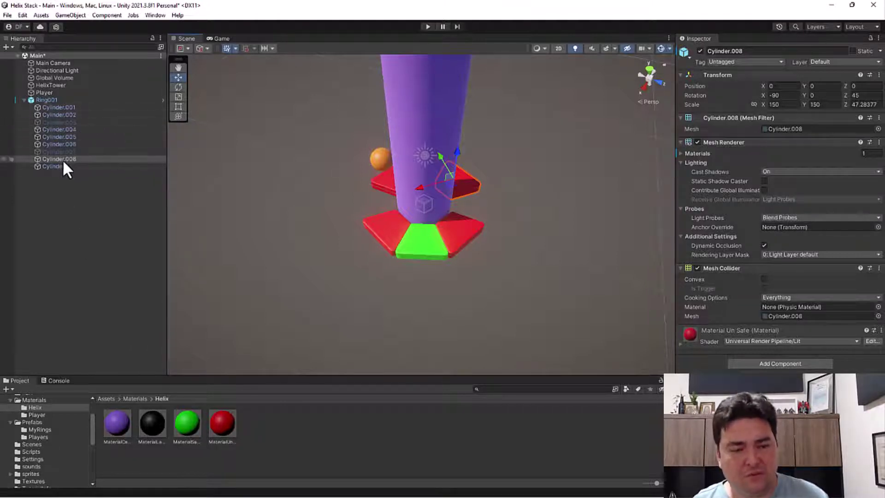
Drag Ring001 into the Prefabs folder and save it as original prefab Ring001.prefab
left_click(77, 184)
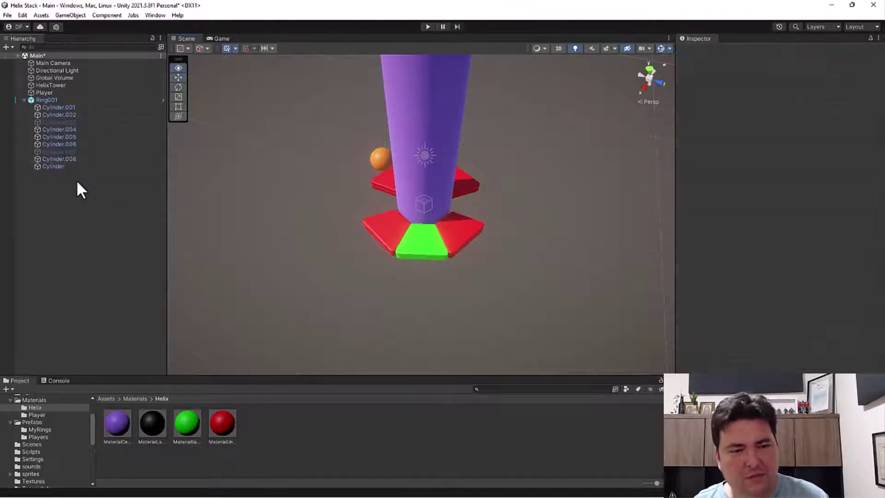
left_click(54, 100)
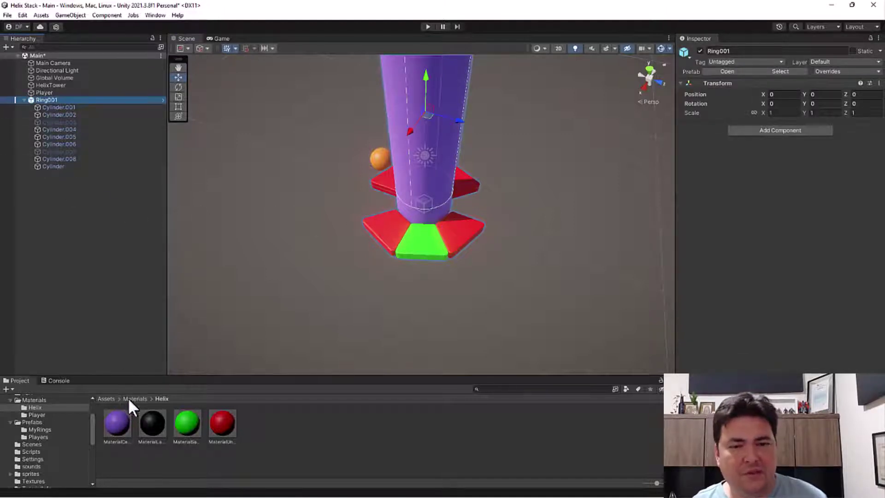
left_click(37, 422)
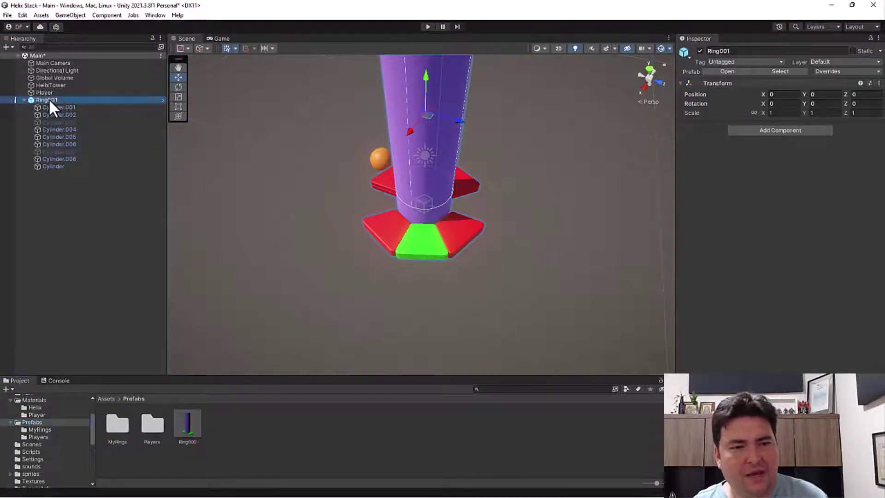
mouse_move(49, 100)
left_mouse_down()
mouse_move(259, 453)
mouse_move(241, 448)
left_mouse_up()
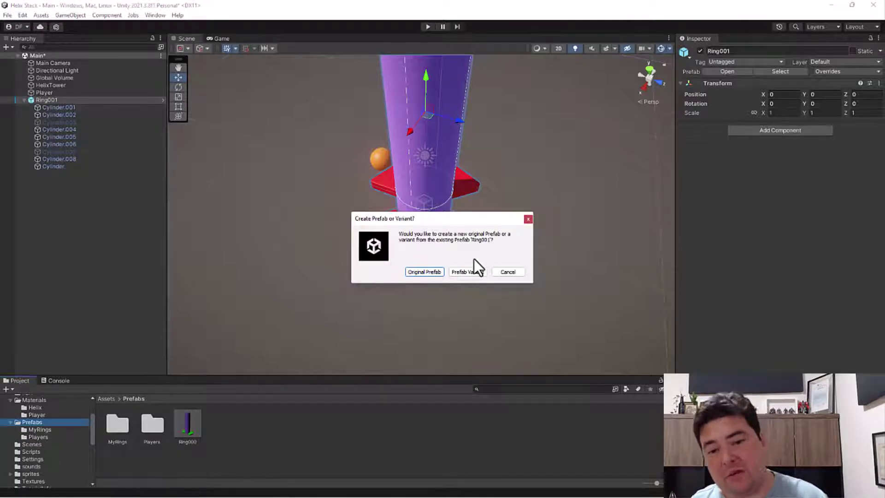
left_click(431, 272)
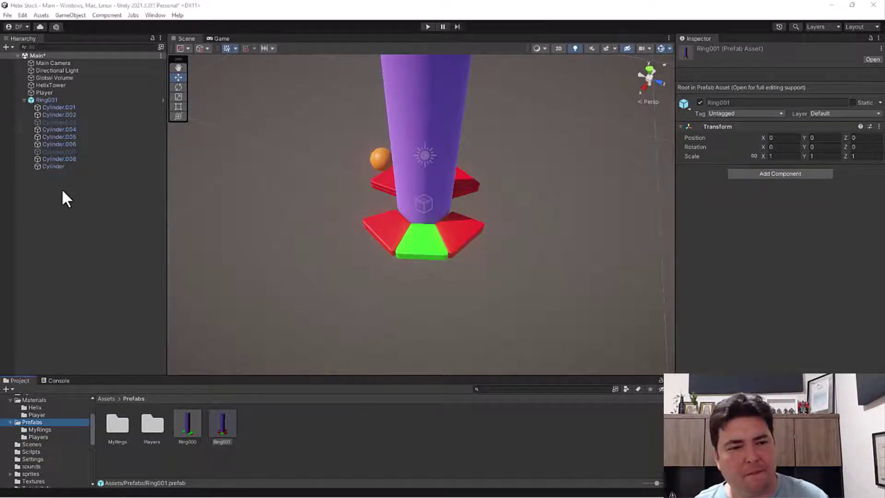
Reactivate Cylinder.003 so its green ring piece reappears
left_click(57, 108)
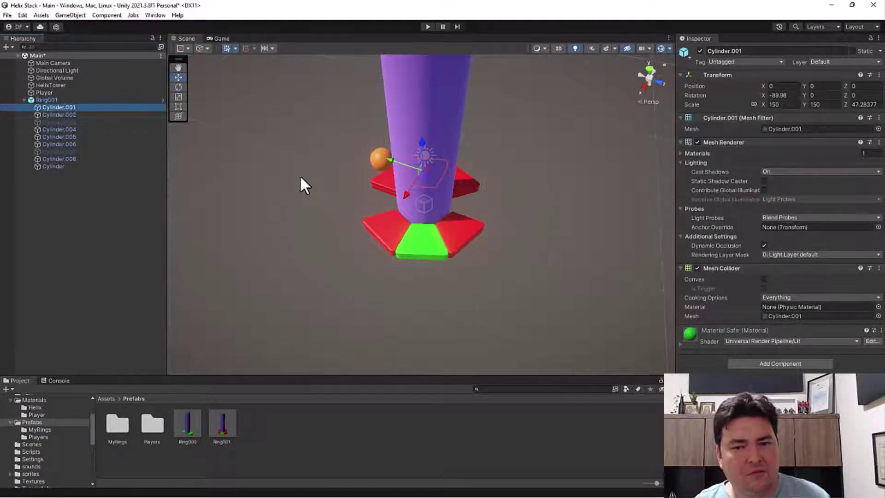
mouse_move(303, 154)
left_mouse_down("alt")
mouse_move(305, 199)
mouse_move(307, 184)
left_mouse_up("alt")
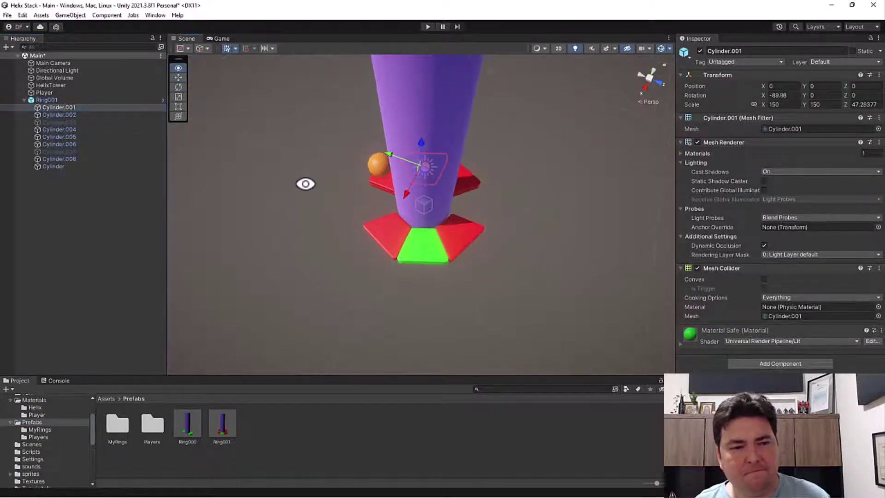
left_click(48, 122)
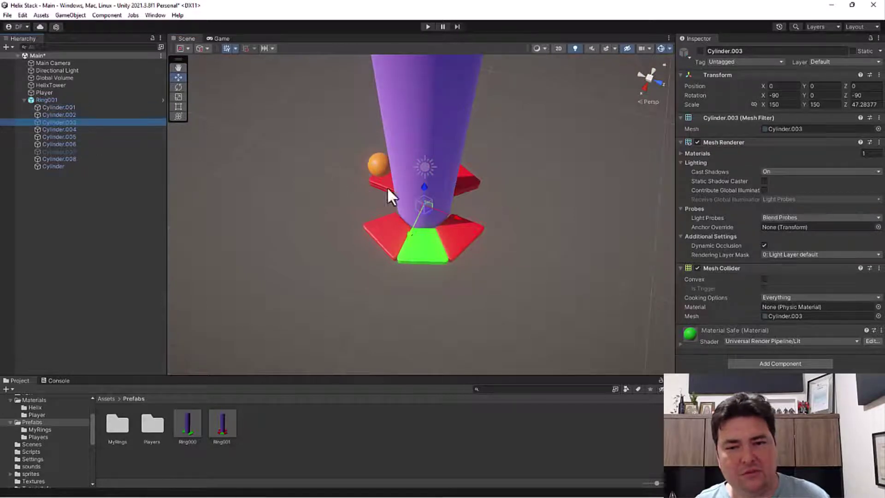
left_click_drag(386, 186, 510, 199, "alt")
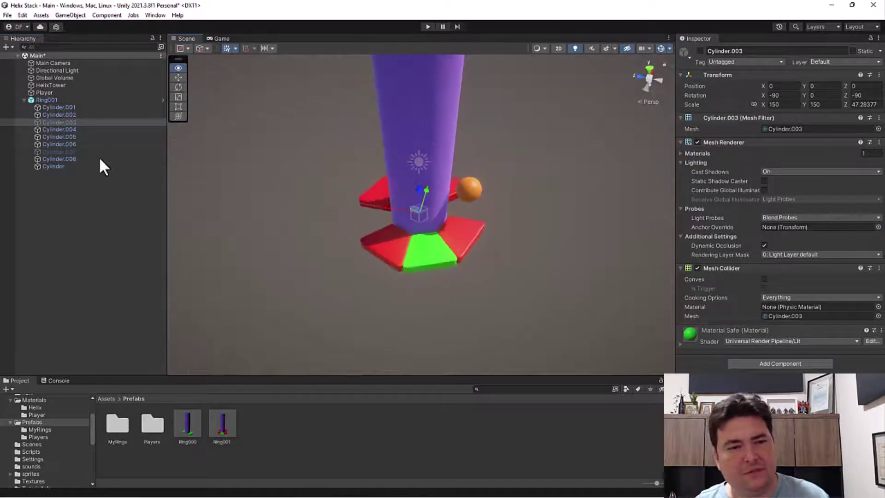
left_click(54, 121)
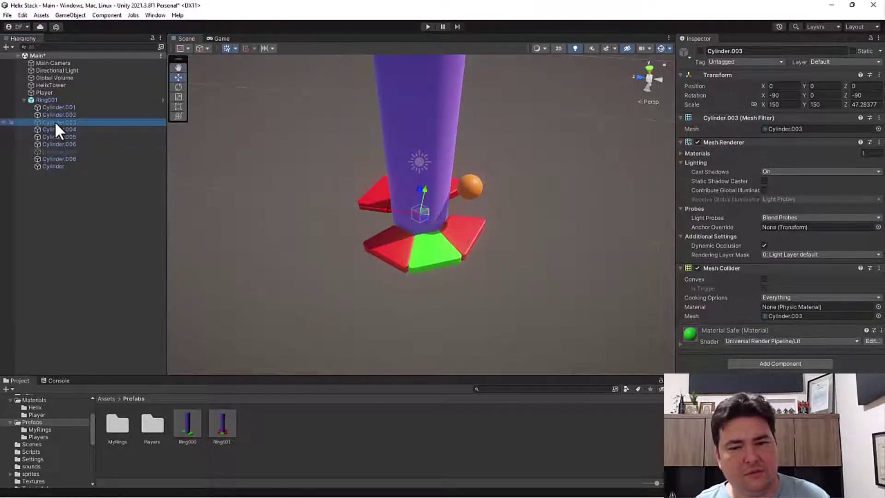
left_click(700, 51)
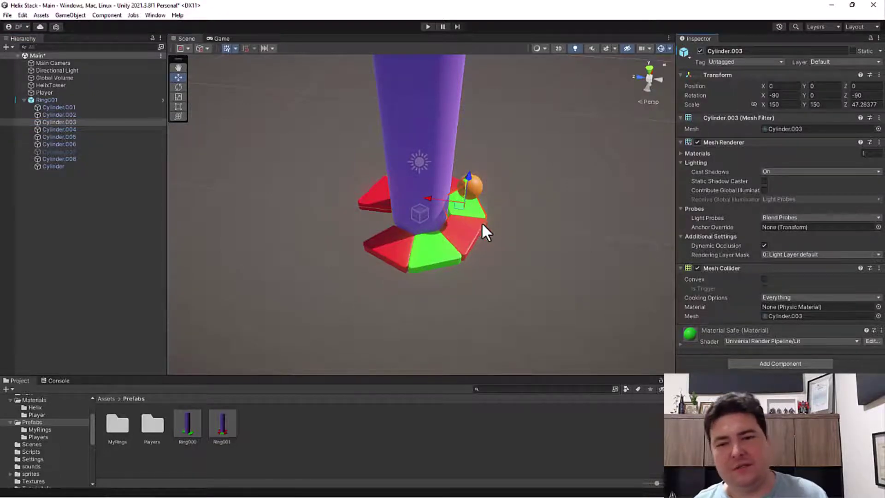
left_click_drag(516, 203, 594, 240, "alt")
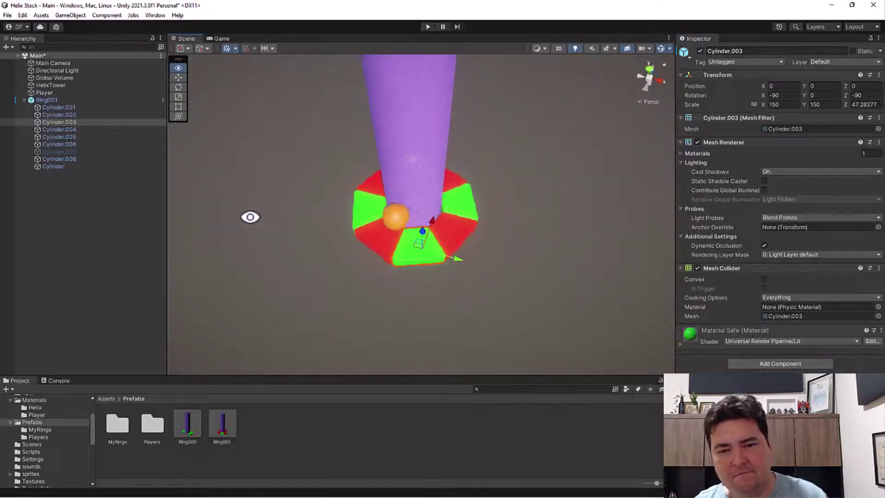
mouse_move(594, 240)
left_mouse_down("alt")
mouse_move(138, 202)
mouse_move(413, 205)
left_mouse_up("alt")
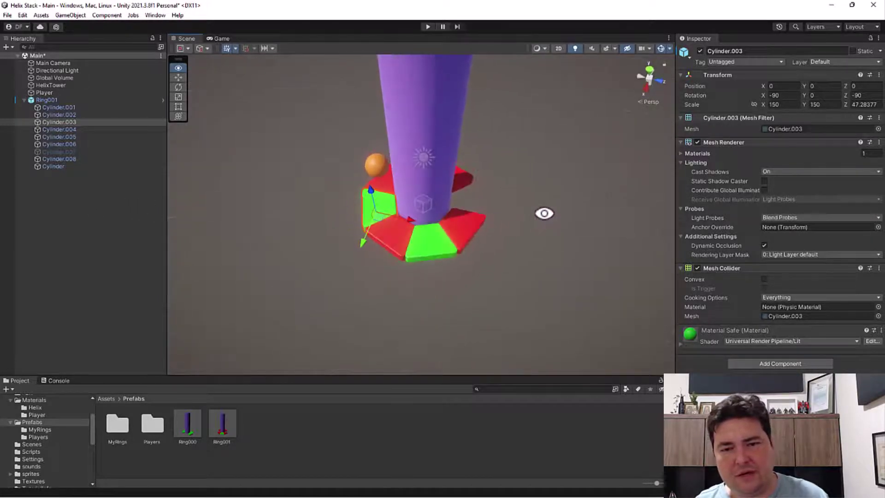
left_click_drag(414, 204, 545, 212, "alt")
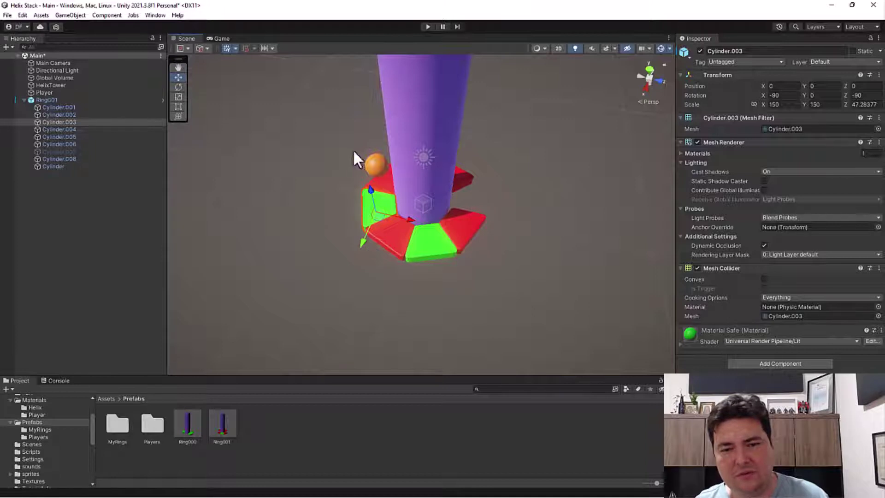
mouse_move(354, 152)
left_mouse_down("alt")
mouse_move(587, 138)
mouse_move(556, 140)
left_mouse_up("alt")
Rename the ring object from Ring001 to Ring002
left_click(49, 100)
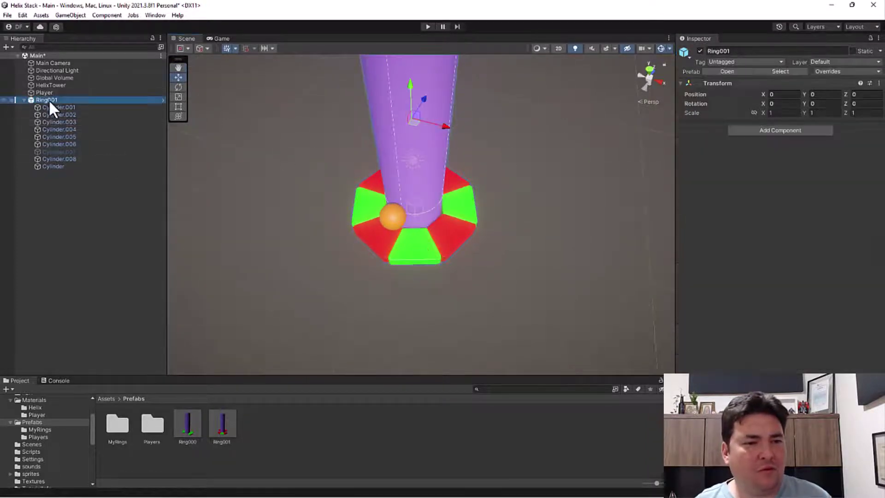
left_click(53, 98)
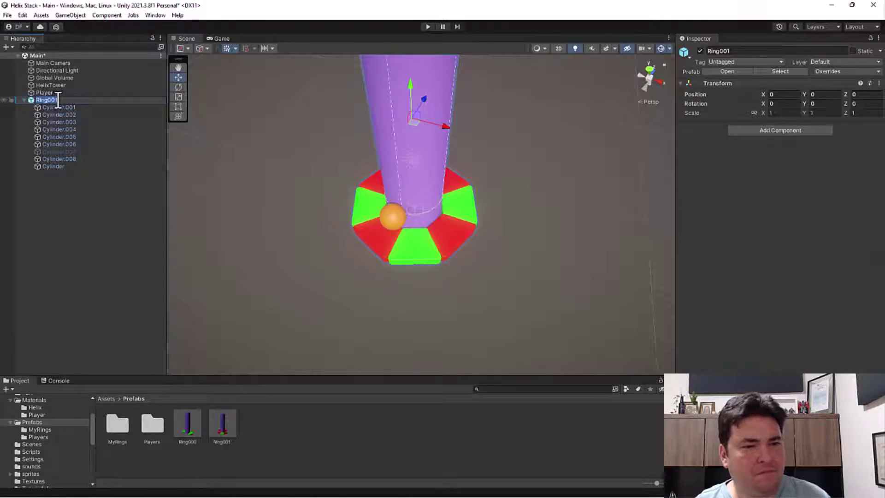
left_click(67, 100)
key("BackSpace")
type("2")
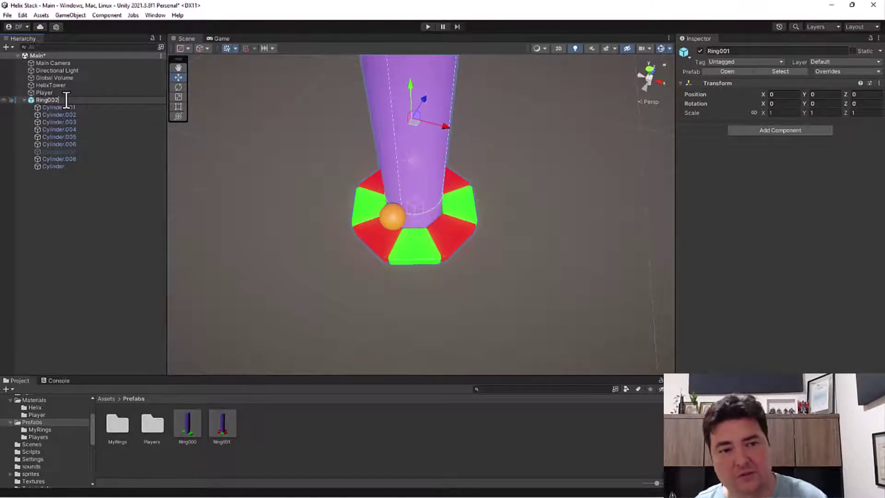
key("Return")
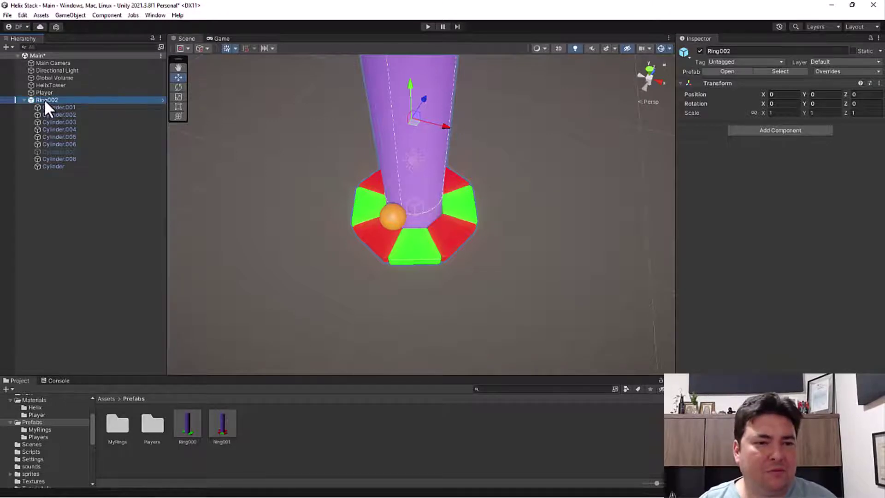
Save Ring002 as original prefab Ring002.prefab in Assets/Prefabs
left_click_drag(43, 99, 274, 439)
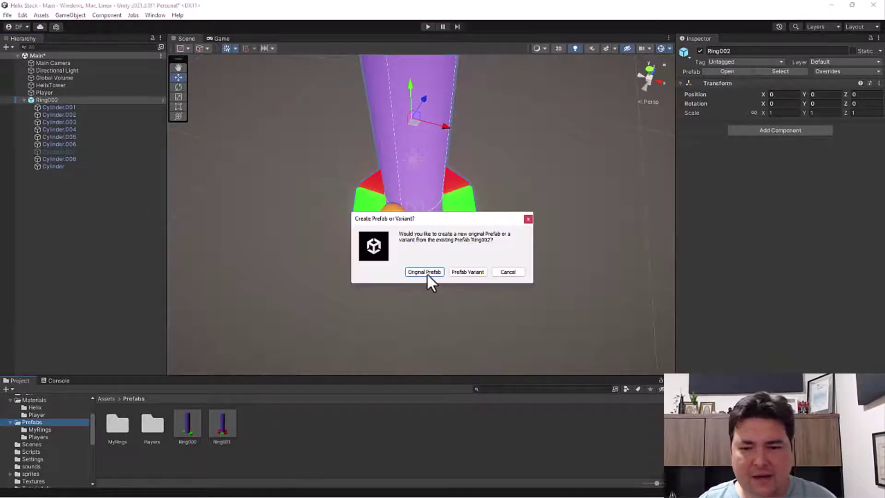
left_click(428, 275)
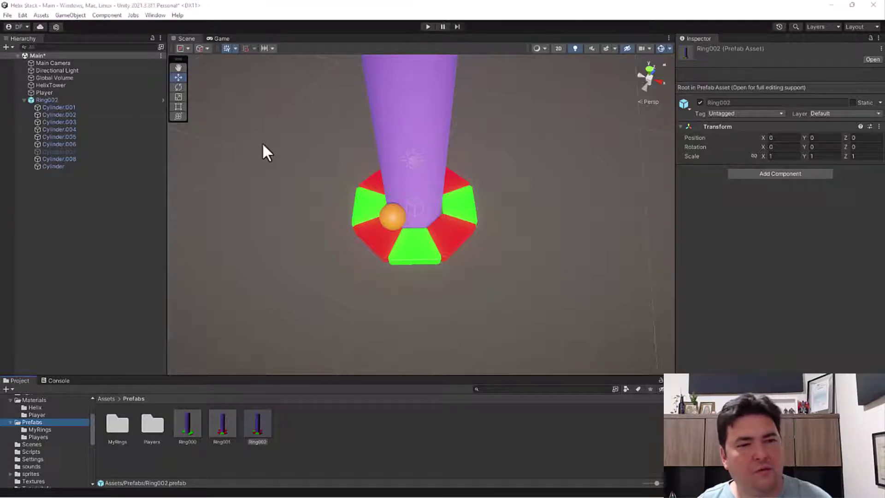
mouse_move(373, 176)
left_mouse_down("alt")
mouse_move(307, 202)
mouse_move(326, 206)
left_mouse_up("alt")
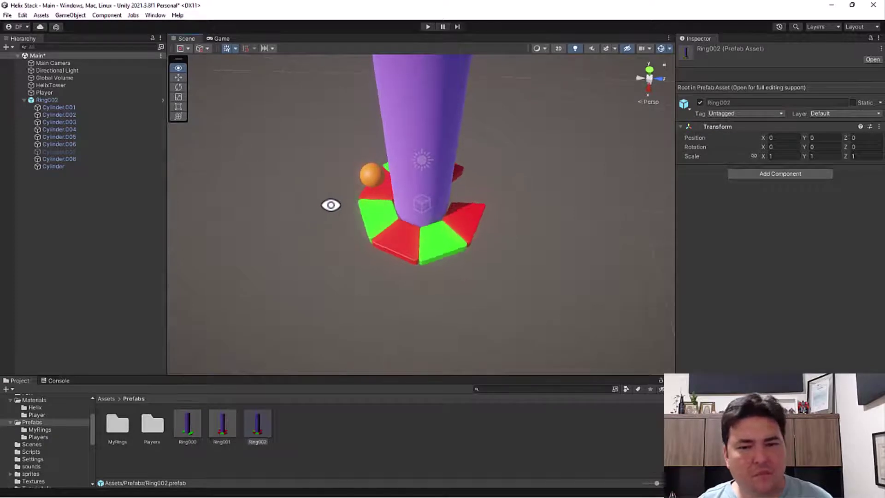
Deactivate Ring002's Cylinder.002, Cylinder.003 and Cylinder.006 pieces to widen the gaps
left_click(61, 109)
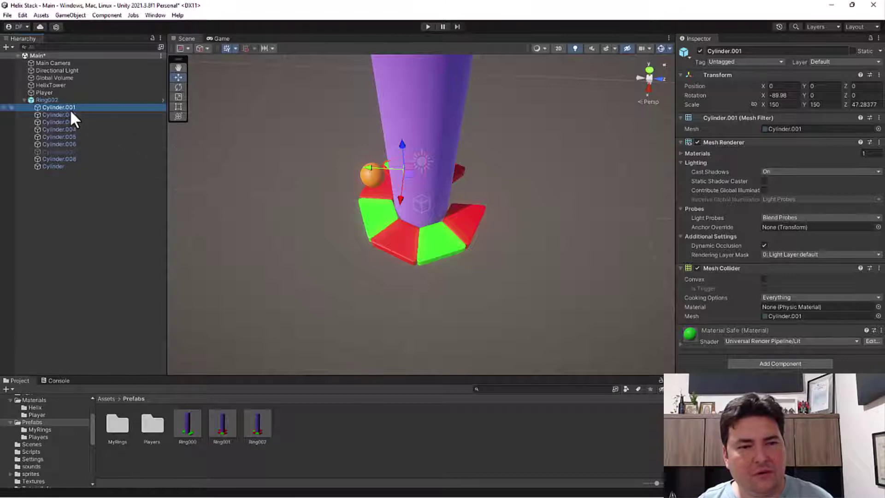
left_click(67, 159)
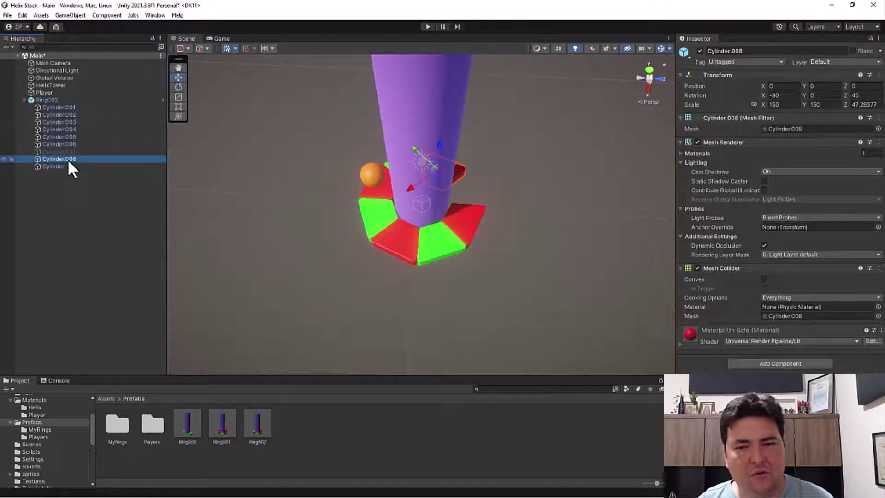
left_click(66, 114)
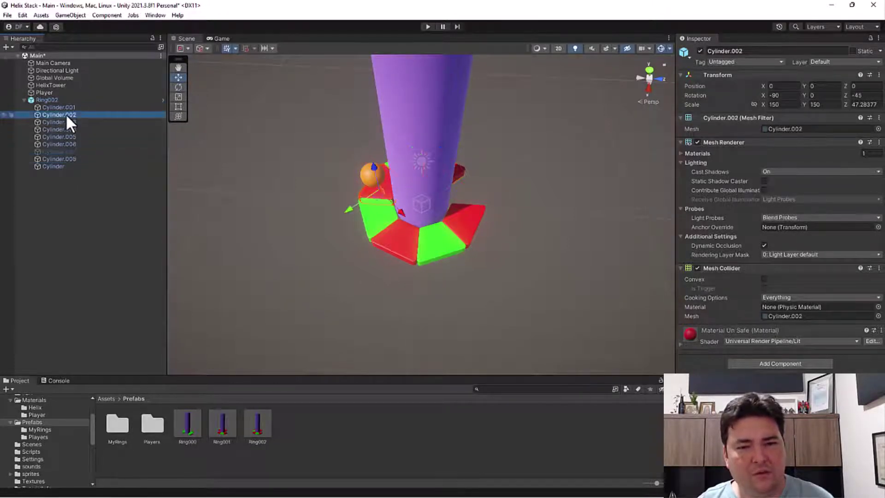
left_click(700, 50)
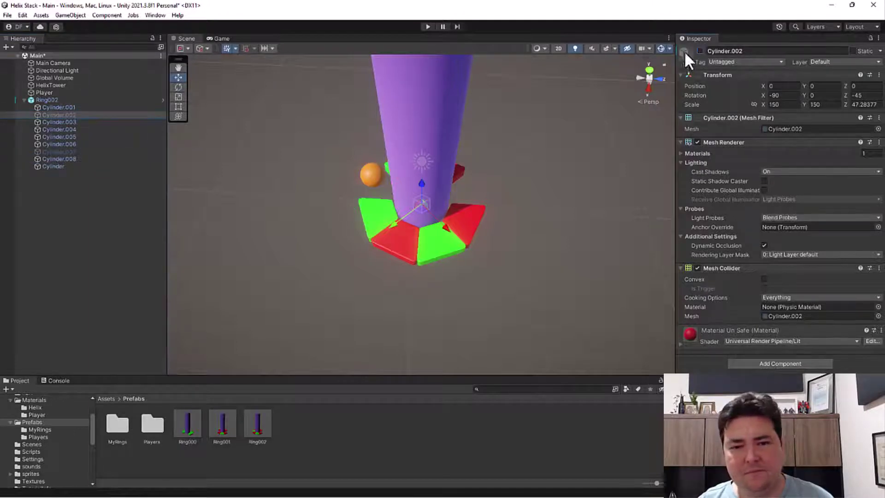
left_click(59, 122)
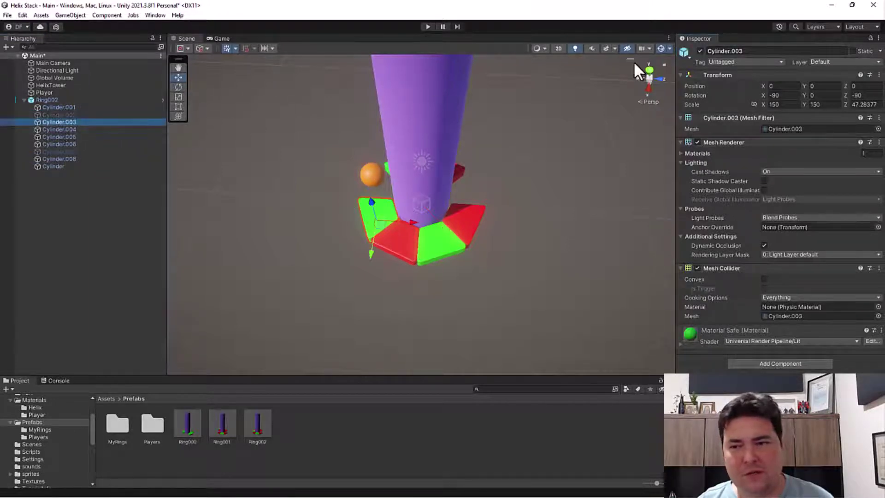
left_click(700, 51)
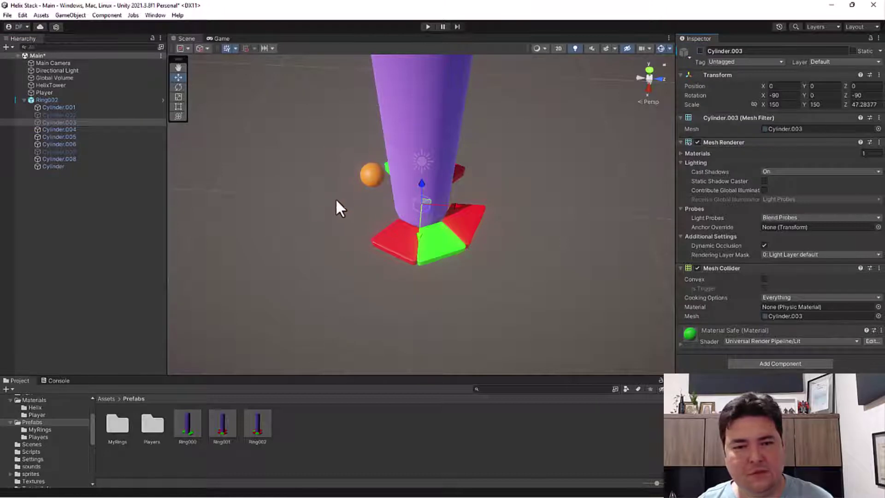
left_click(67, 142)
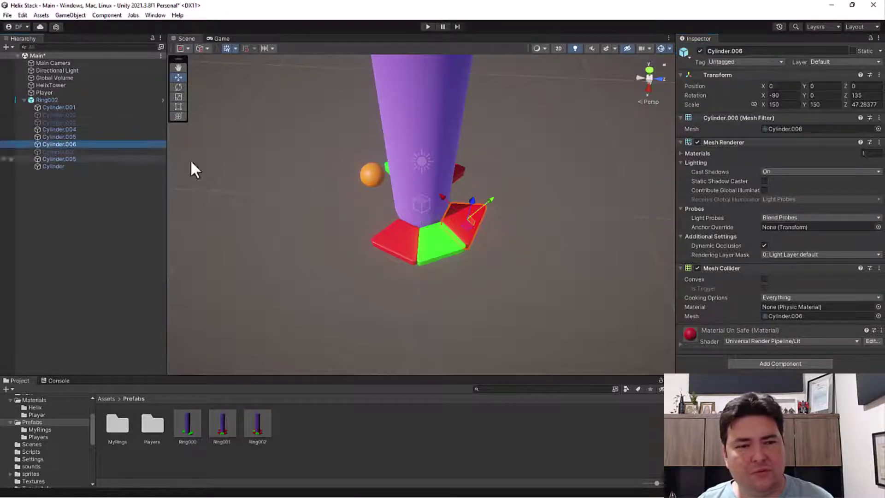
left_click(700, 51)
mouse_move(582, 152)
left_mouse_down("alt")
mouse_move(347, 184)
mouse_move(541, 147)
mouse_move(469, 123)
left_mouse_up("alt")
Rename the ring from Ring002 to Ring003
left_click(47, 100)
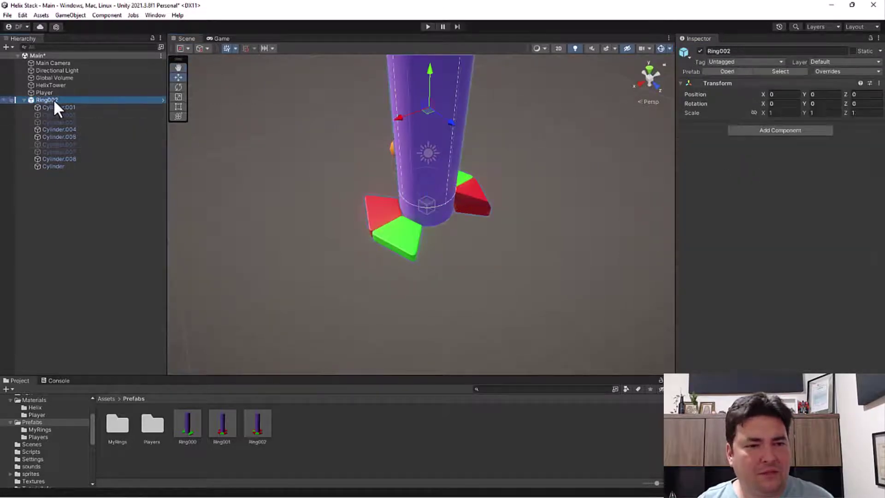
left_click(54, 100)
type("3")
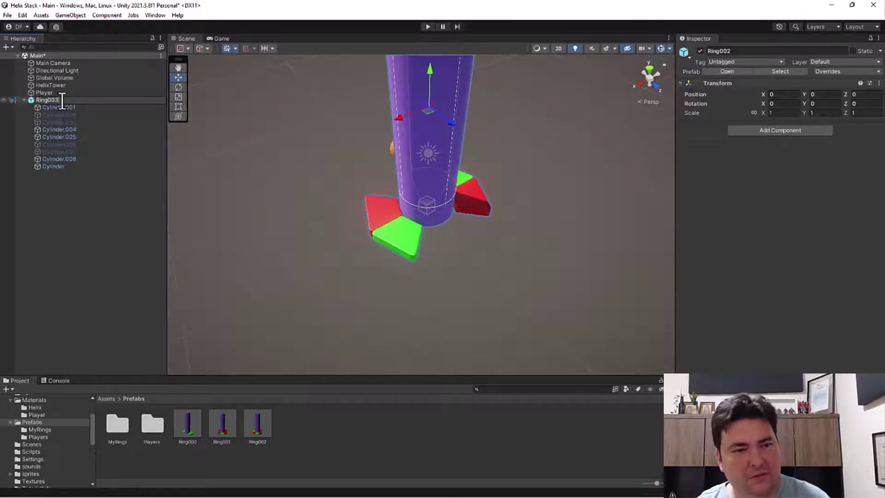
left_click(78, 184)
Save Ring003 as original prefab Ring003.prefab in the Prefabs folder
left_click_drag(46, 100, 323, 436)
left_click(422, 273)
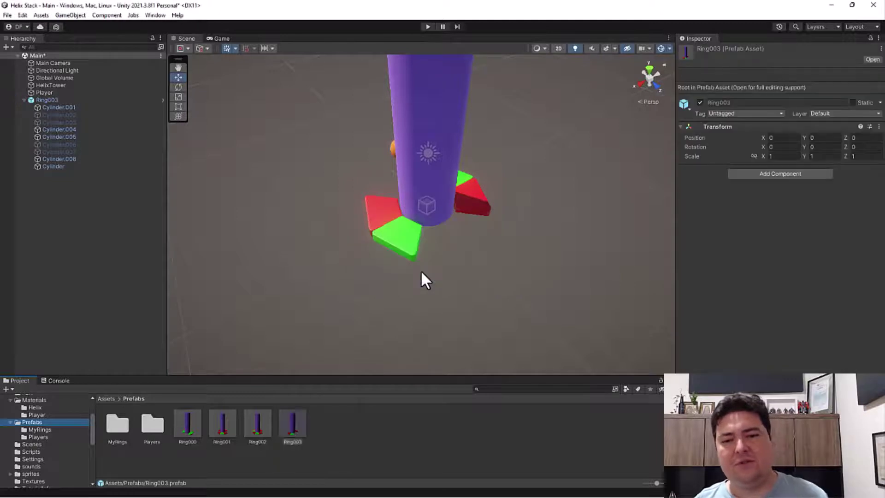
mouse_move(371, 241)
left_mouse_down("alt")
mouse_move(579, 151)
mouse_move(456, 187)
left_mouse_up("alt")
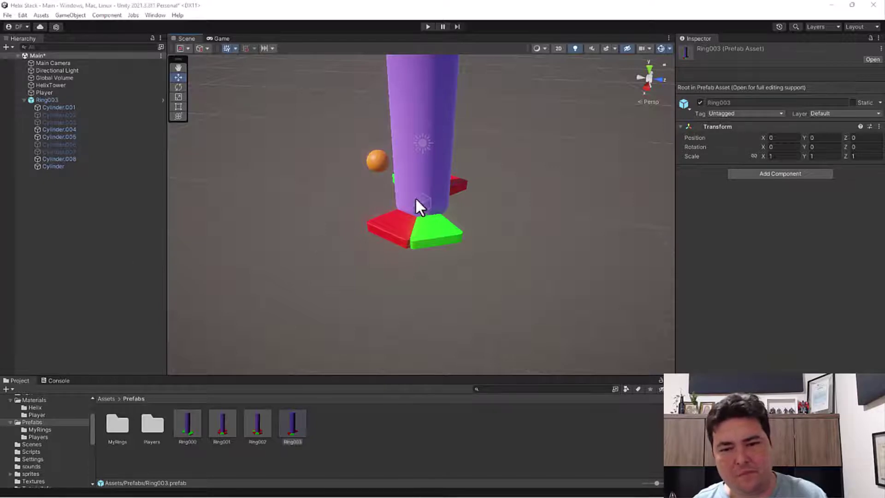
Activate the red Cylinder.002 segment of Ring003
left_click(56, 115)
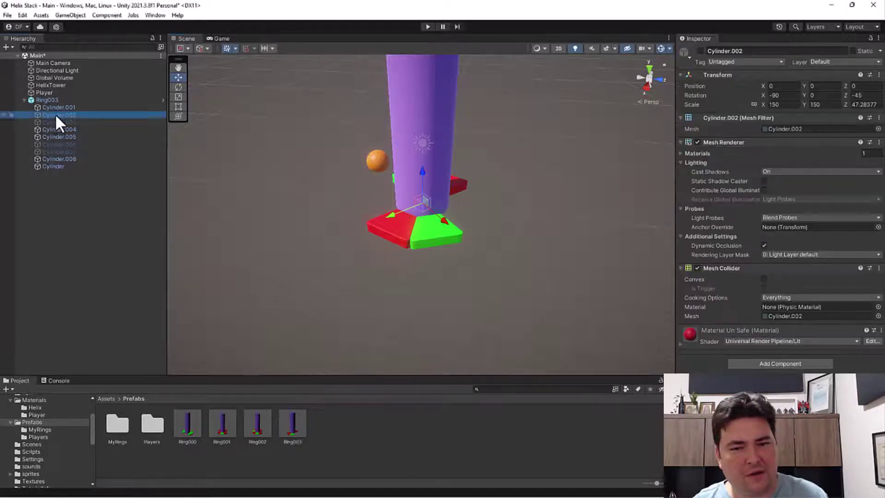
left_click(700, 51)
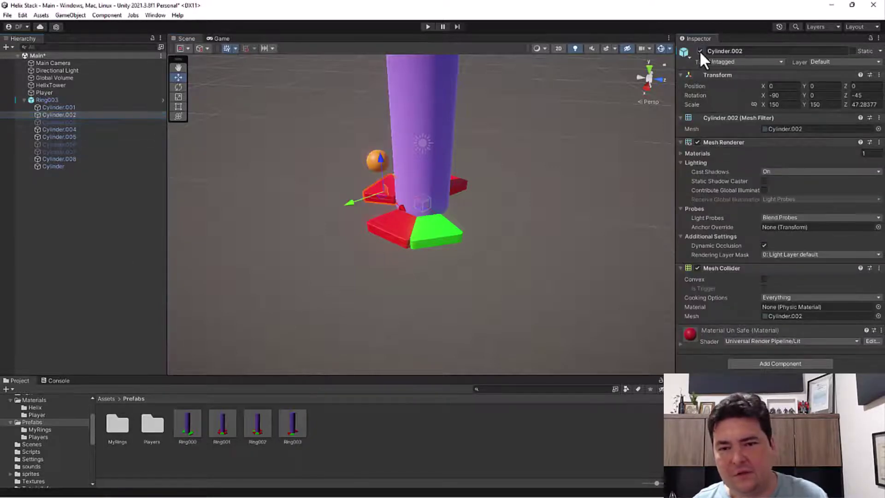
left_click_drag(540, 110, 632, 170, "alt")
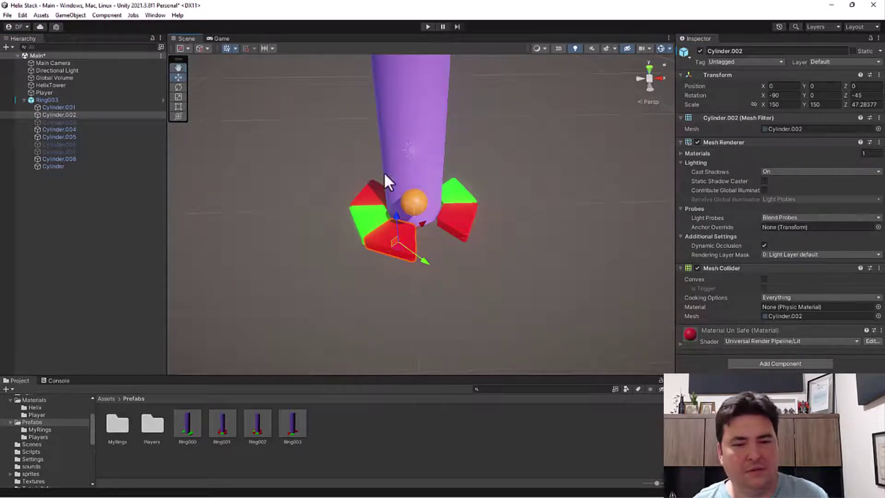
Deactivate the green Cylinder.001 segment, removing it from the ring
left_click(54, 115)
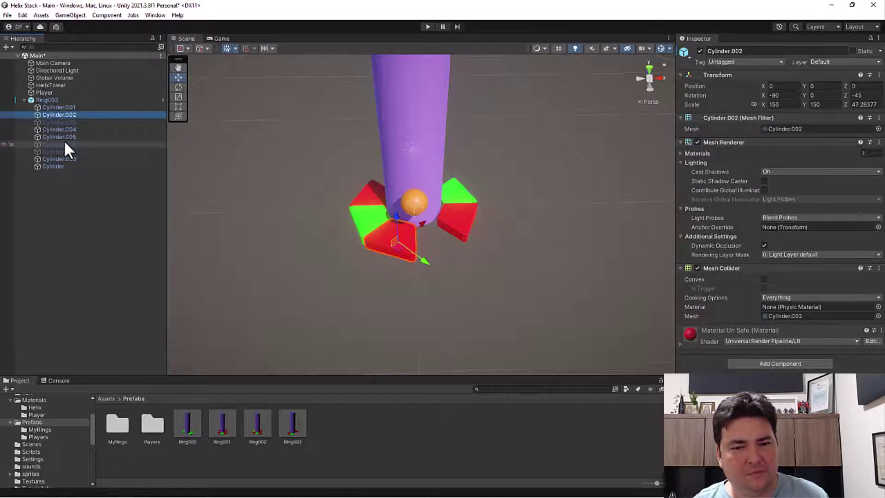
left_click(66, 159)
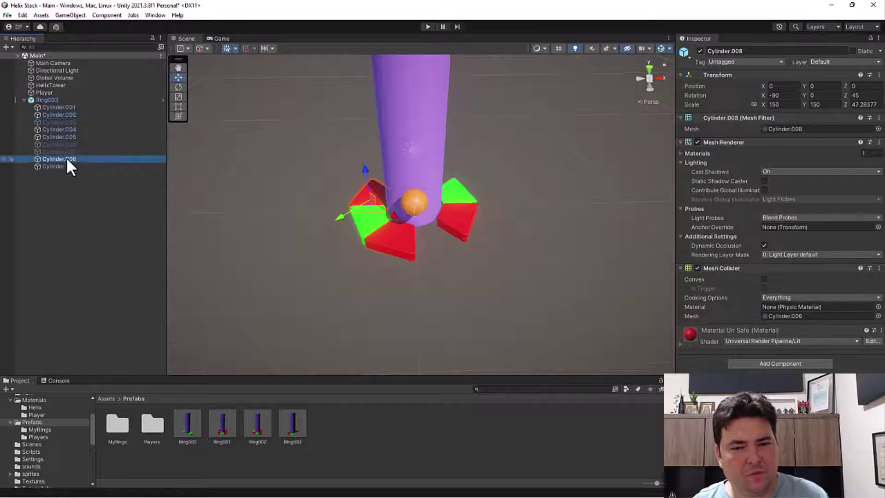
left_click(67, 108)
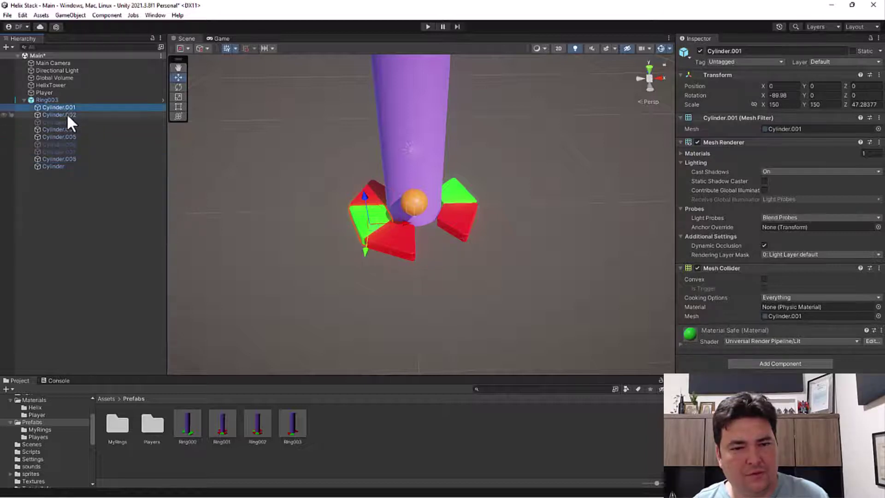
left_click(700, 51)
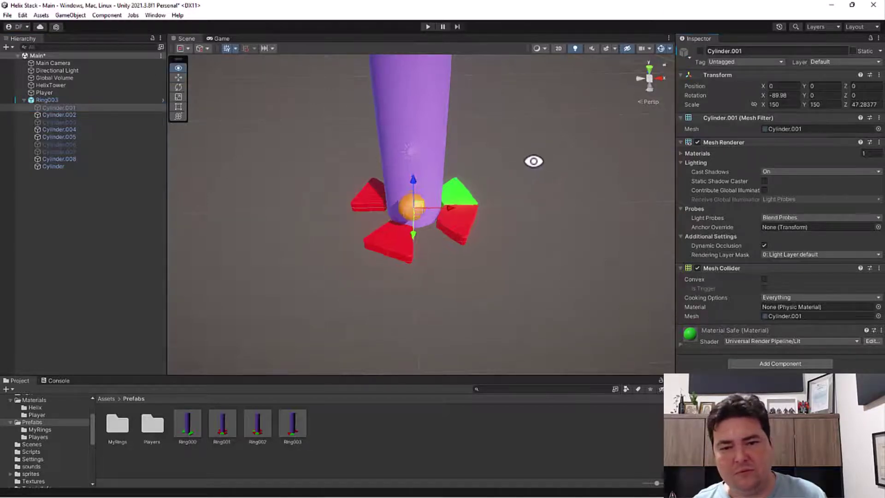
mouse_move(534, 161)
left_mouse_down("alt")
mouse_move(219, 218)
mouse_move(286, 204)
mouse_move(231, 217)
left_mouse_up("alt")
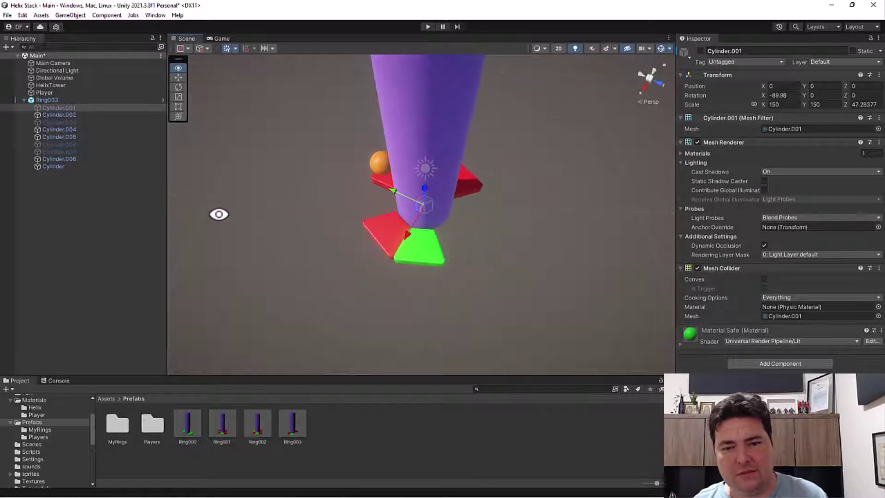
left_click(62, 130)
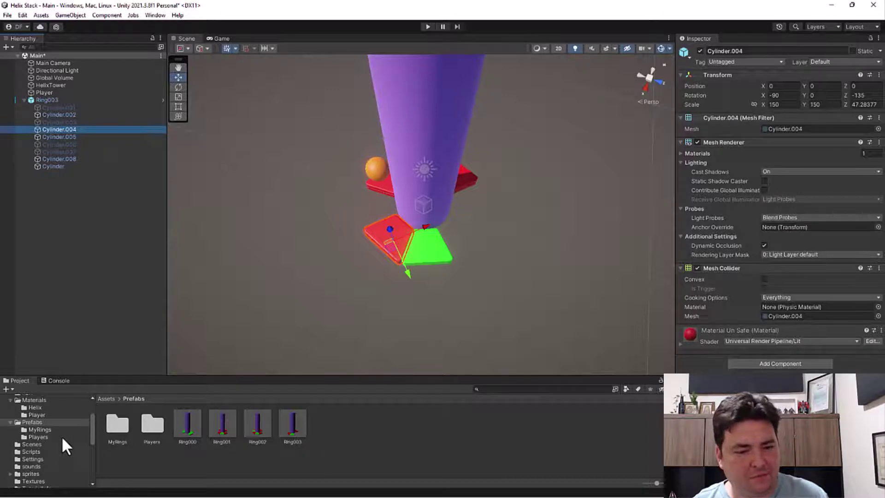
From Materials/Helix, apply the green Material Safe to Cylinder.004
scroll(29, 466, "up", 2)
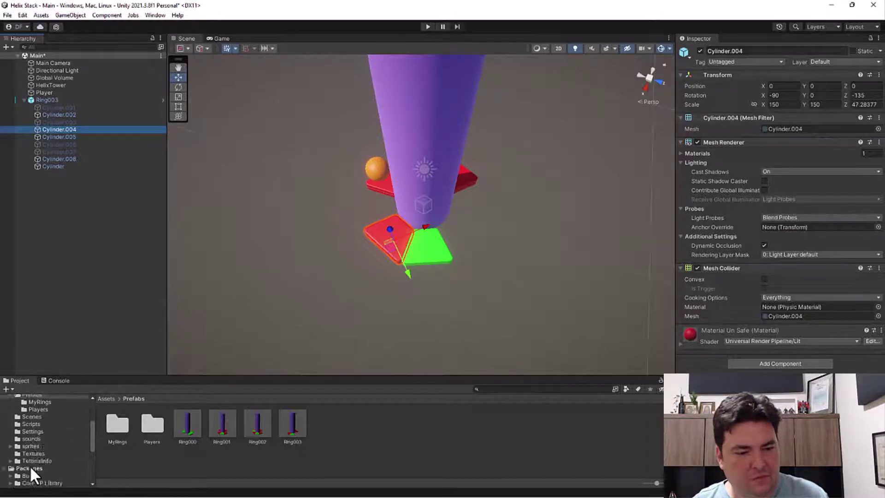
scroll(29, 466, "up", 2)
scroll(30, 466, "up", 2)
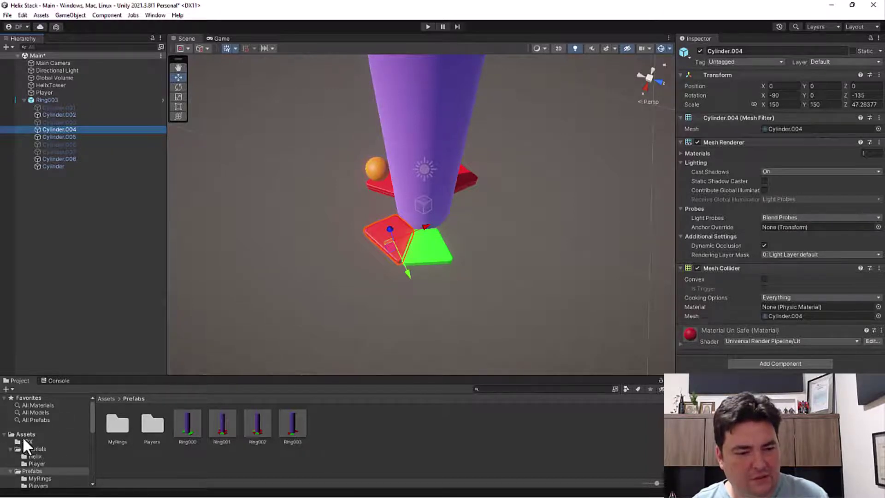
left_click(24, 447)
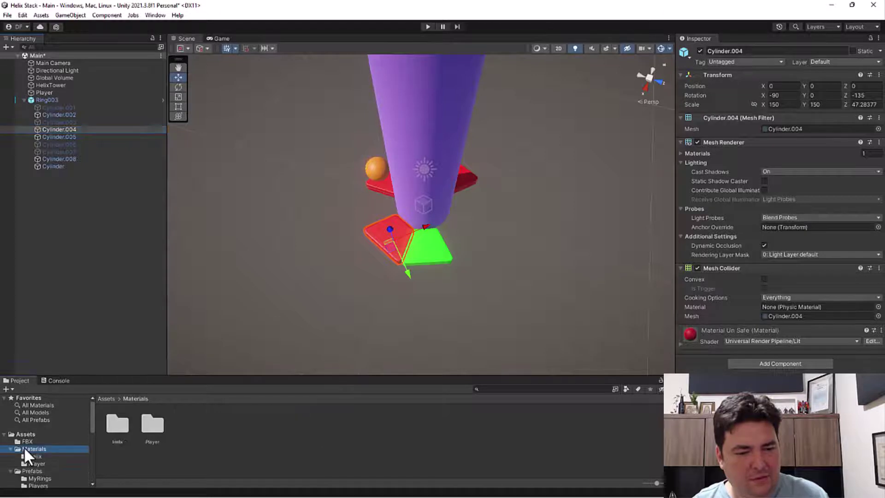
double_click(119, 425)
left_click(56, 130)
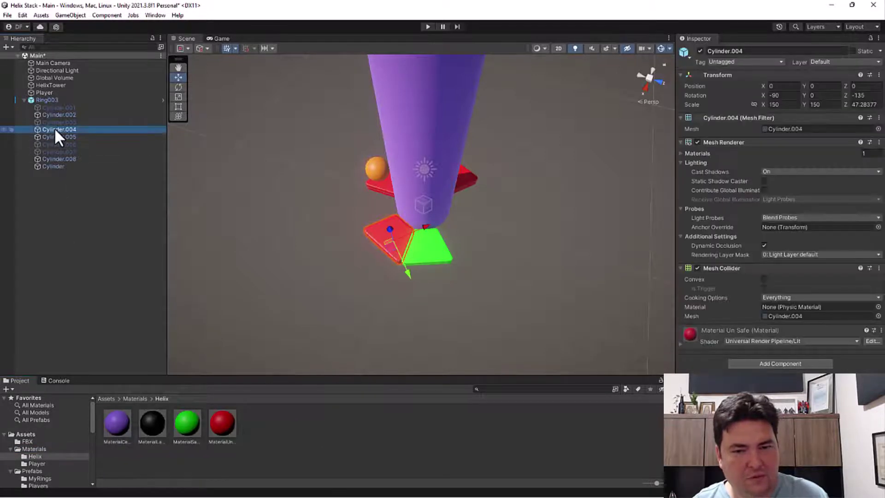
left_click_drag(189, 427, 68, 130)
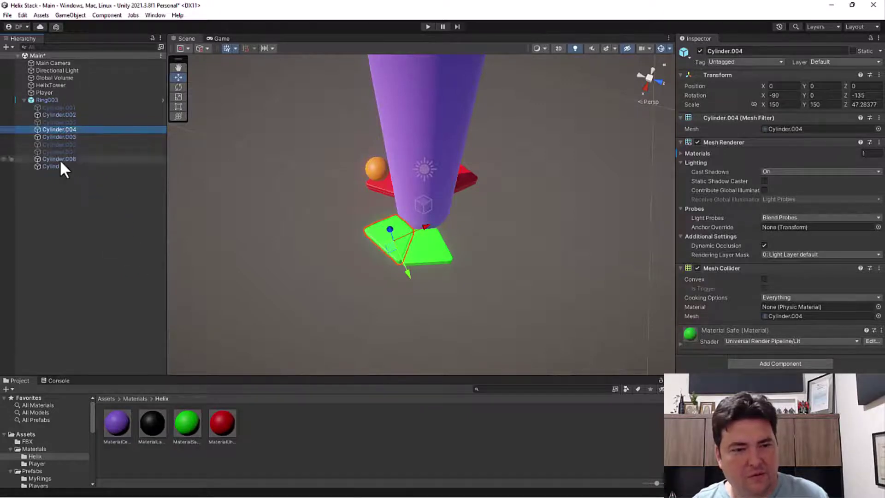
Disable Cylinder.005 and re-enable the red Cylinder.006 piece
left_click(55, 137)
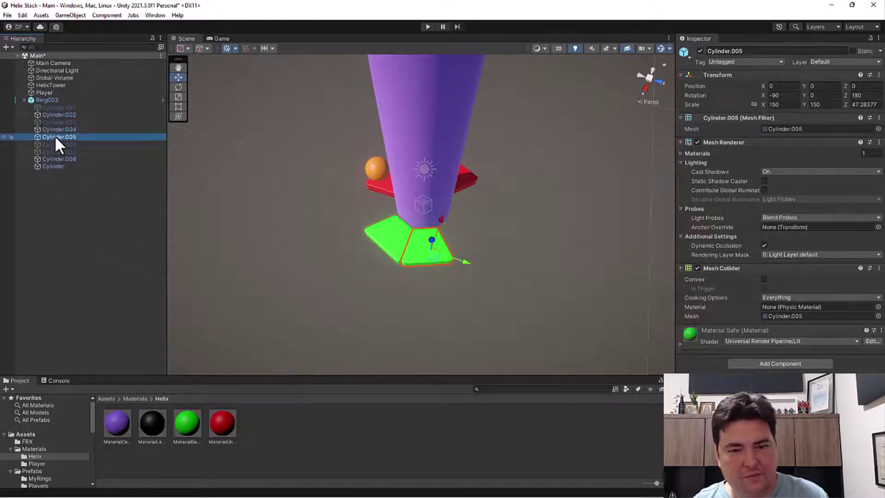
left_click(700, 52)
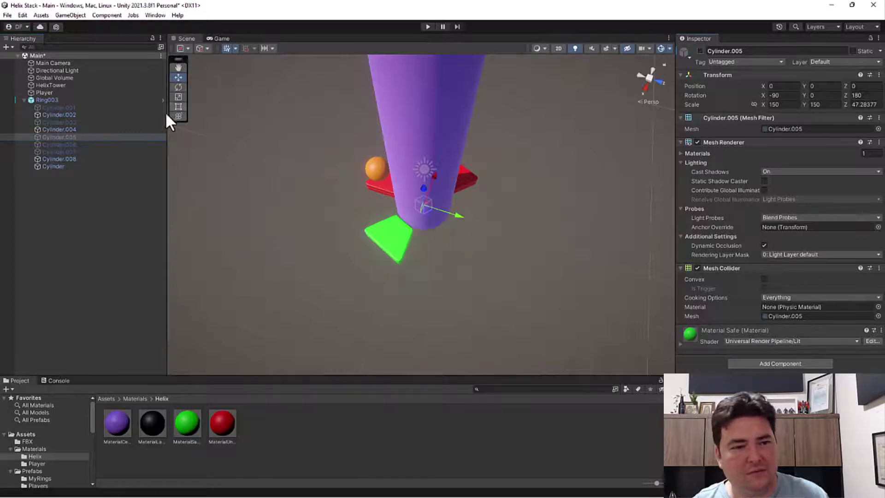
left_click(68, 141)
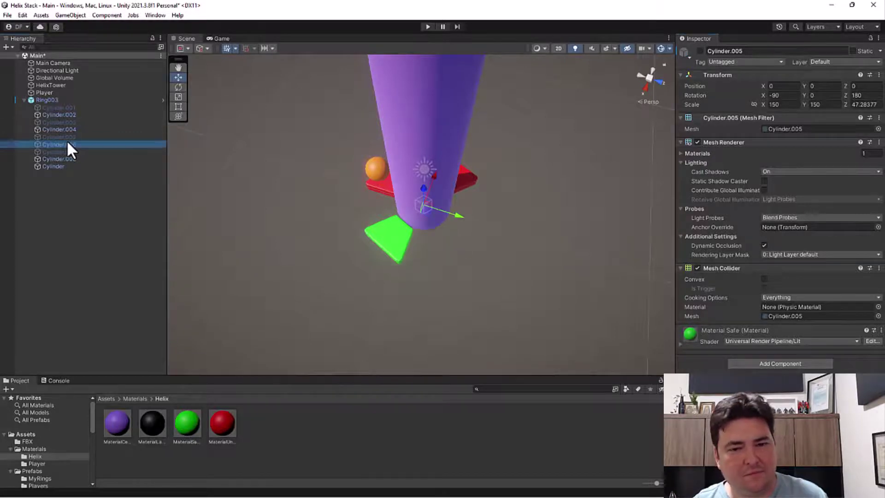
left_click(701, 51)
mouse_move(579, 129)
left_mouse_down("alt")
mouse_move(284, 91)
mouse_move(524, 108)
left_mouse_up("alt")
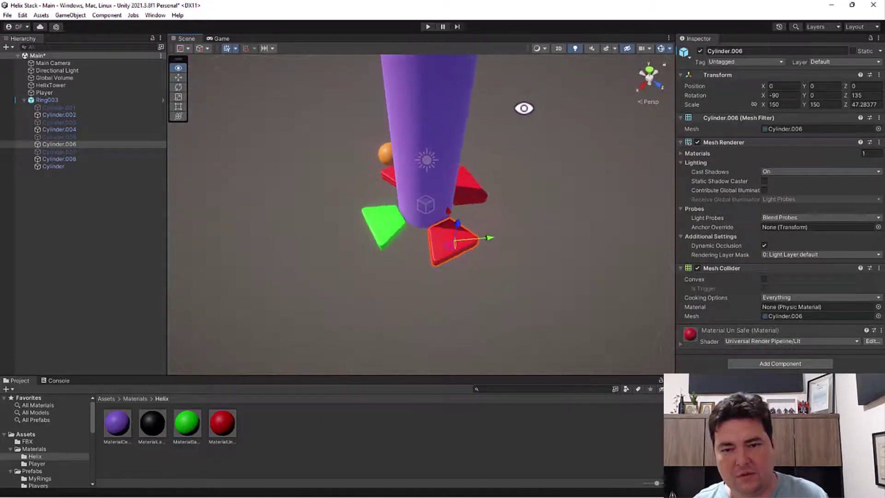
Make Cylinder.008 green with Material Safe
left_click(54, 159)
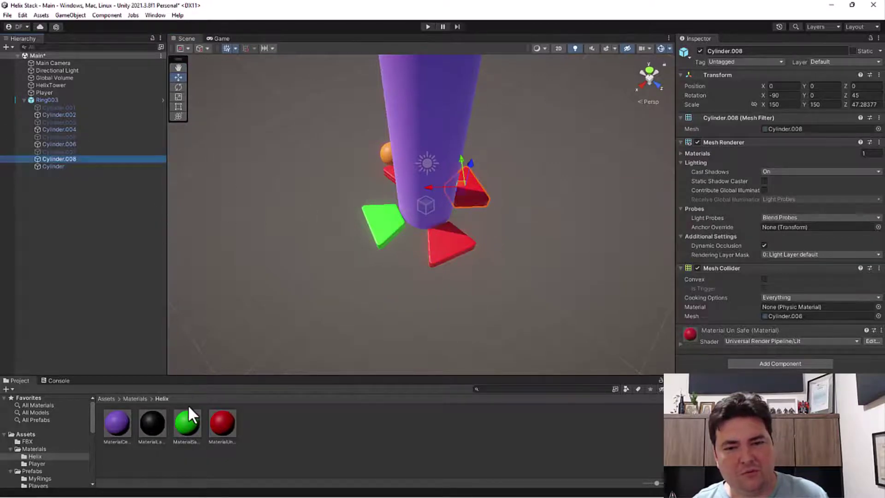
left_click_drag(187, 407, 68, 160)
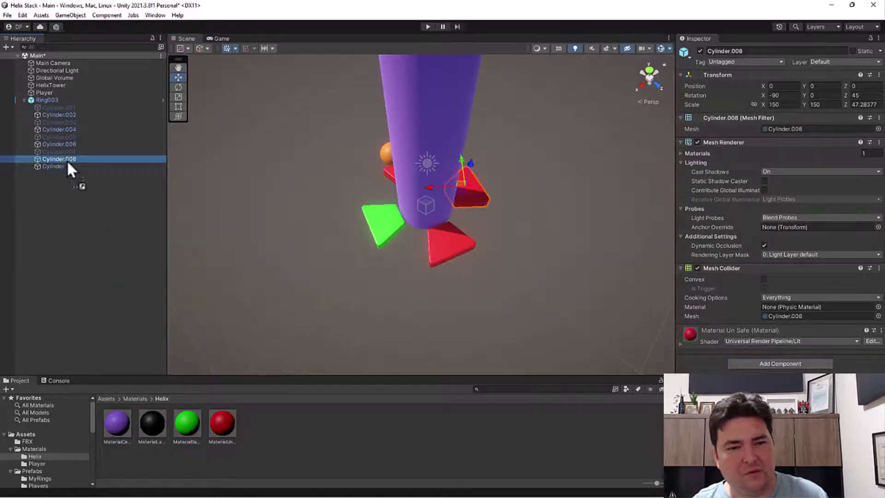
left_click_drag(364, 221, 303, 180, "alt")
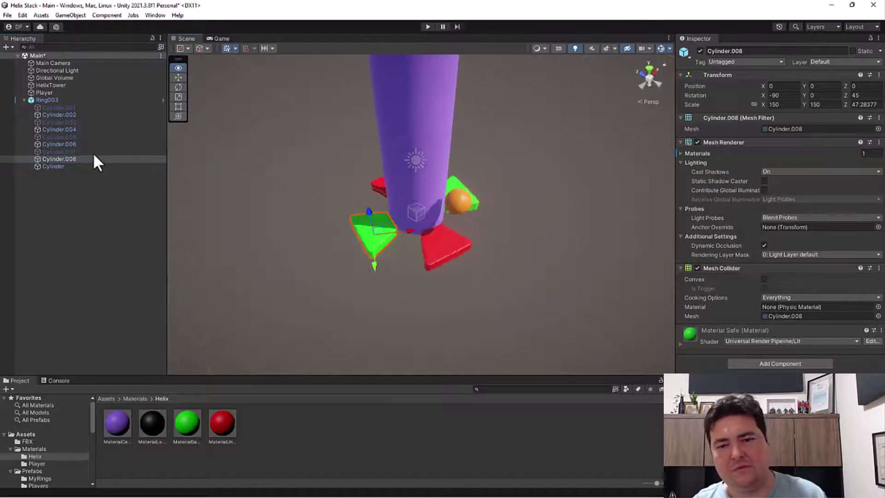
mouse_move(424, 196)
left_mouse_down("alt")
mouse_move(427, 171)
mouse_move(451, 146)
left_mouse_up("alt")
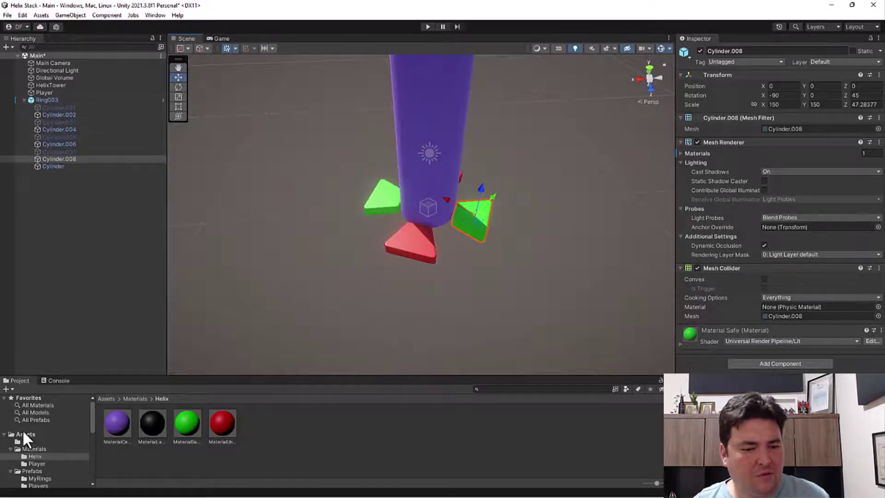
Open the Assets/Prefabs folder in the Project panel
left_click(24, 434)
left_click(188, 425)
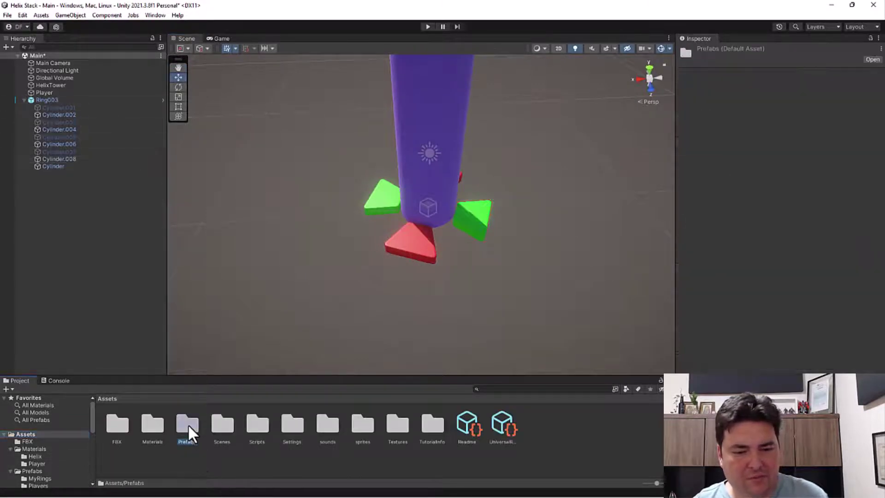
double_click(187, 424)
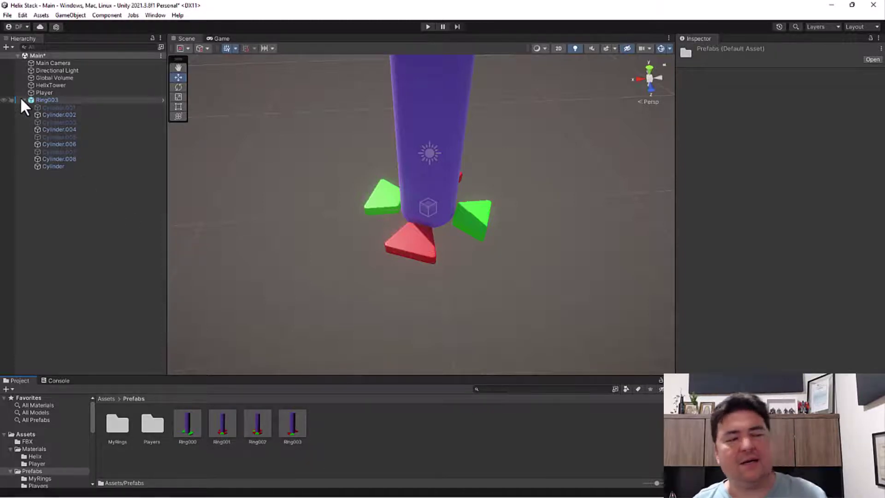
Rename Ring003 to Ring004 and save it into Prefabs as an Original Prefab
left_click(49, 100)
left_click(54, 99)
type("4")
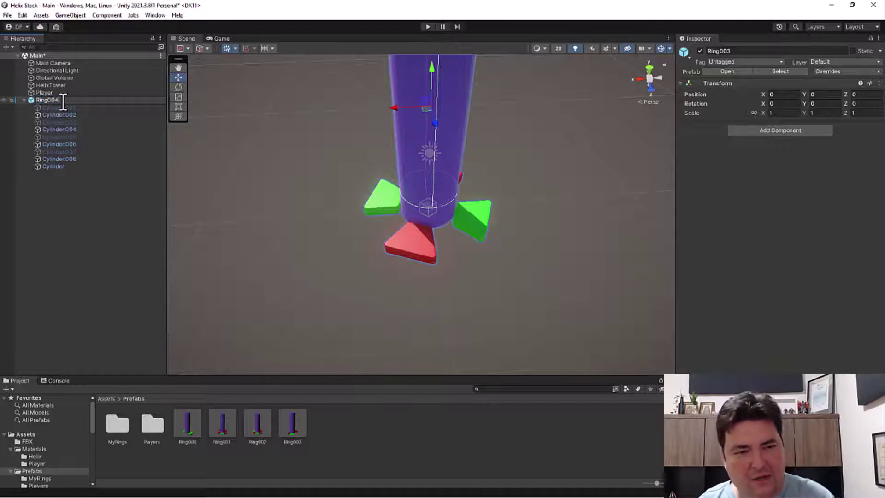
key("Return")
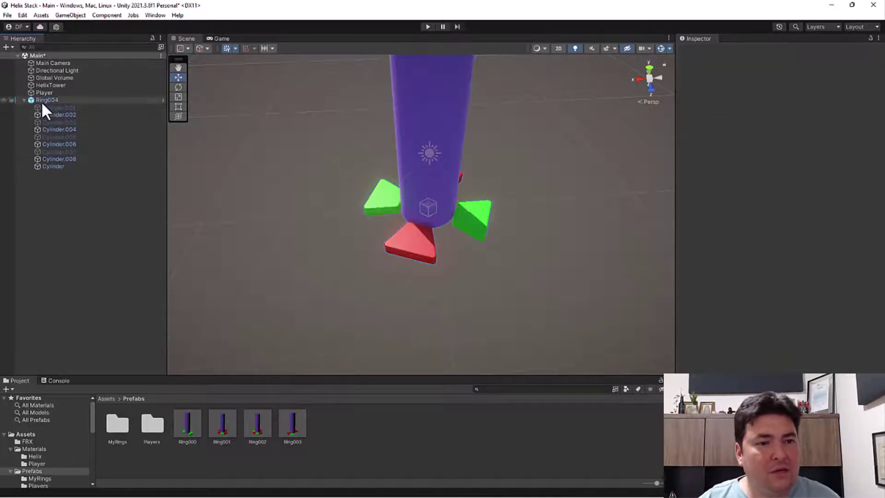
left_click(40, 101)
left_click_drag(43, 101, 366, 435)
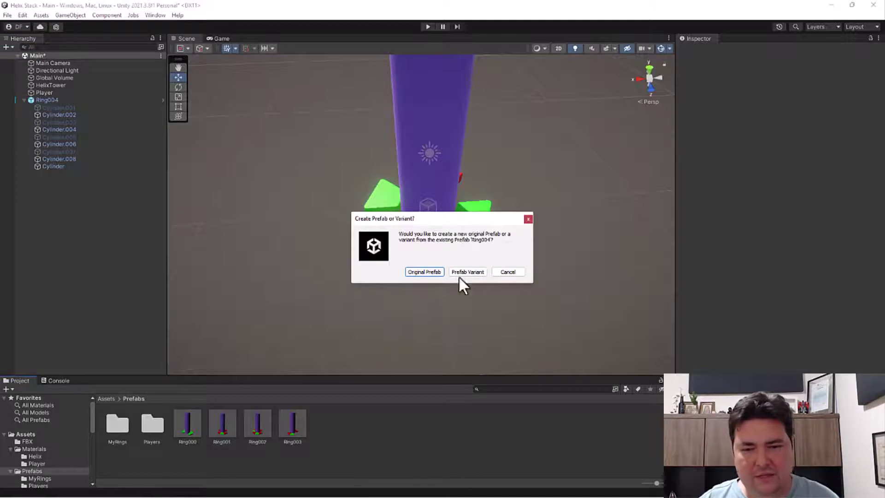
left_click(420, 274)
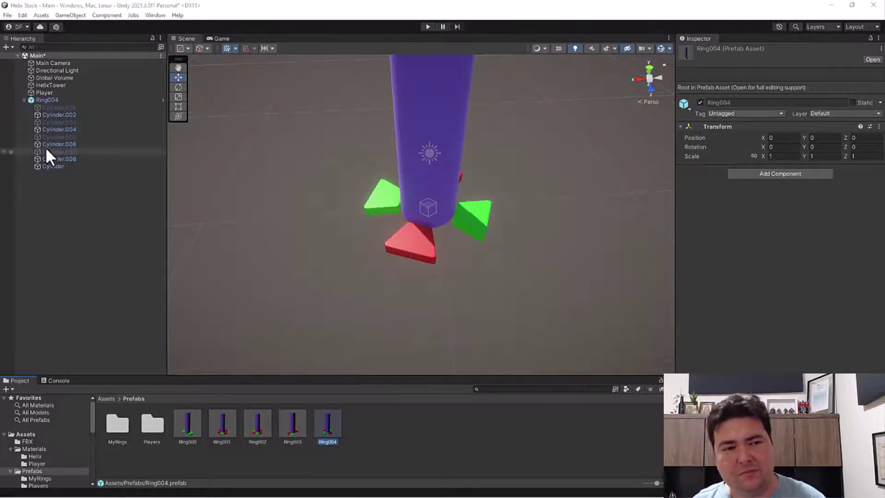
left_click(38, 100)
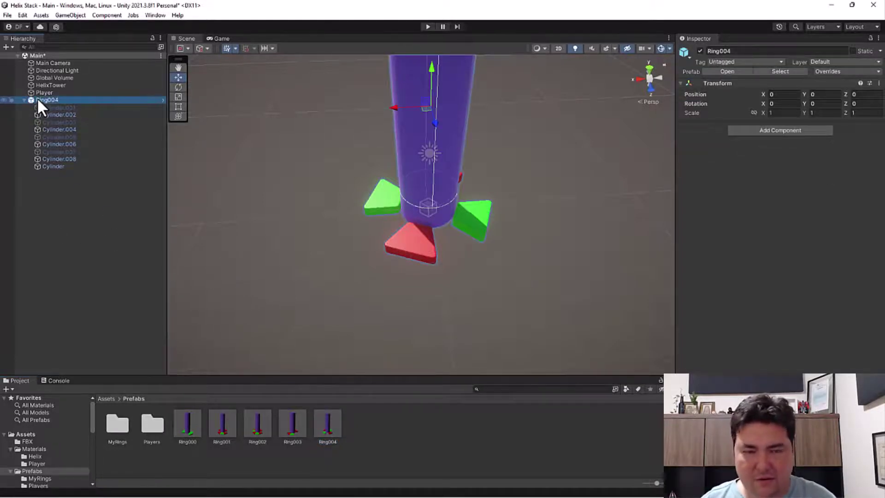
Delete Ring004 from the scene and create a new 3D cylinder named LastRing
key("Delete")
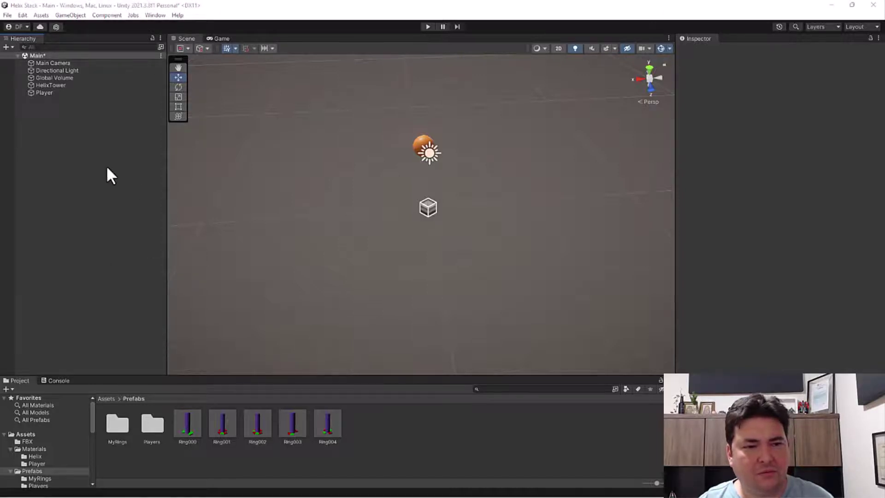
right_click(72, 146)
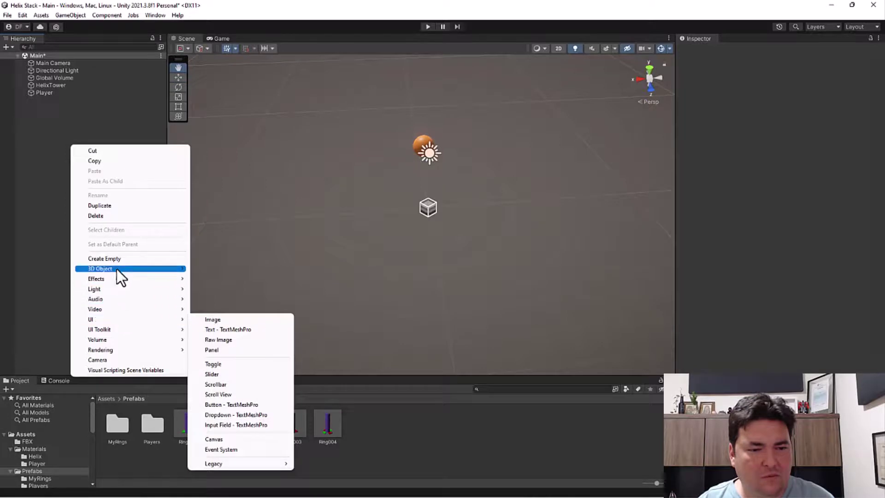
mouse_move(116, 267)
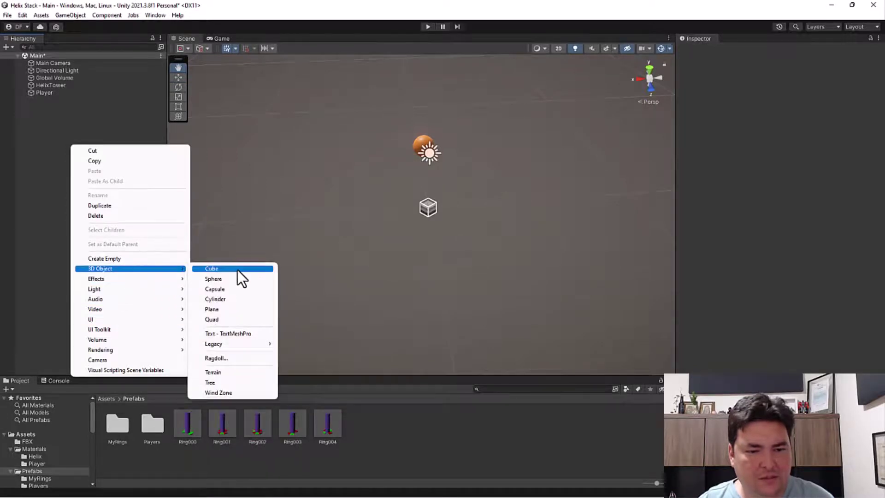
left_click(220, 299)
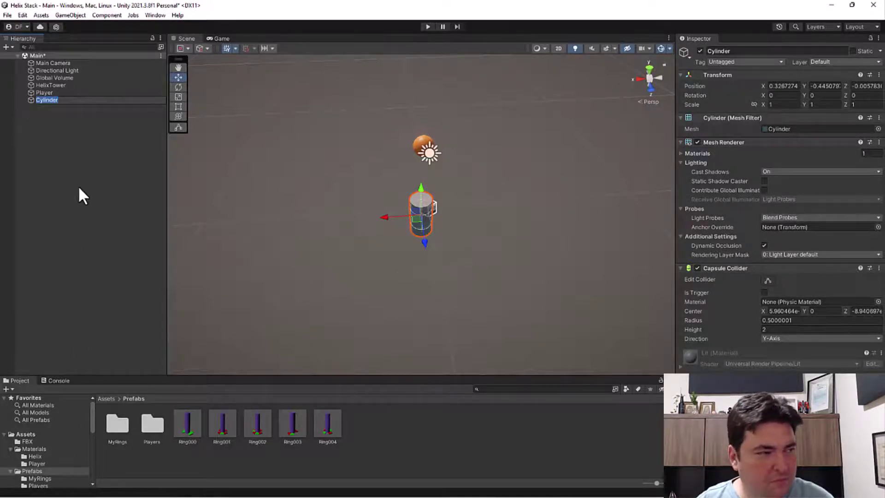
type("L")
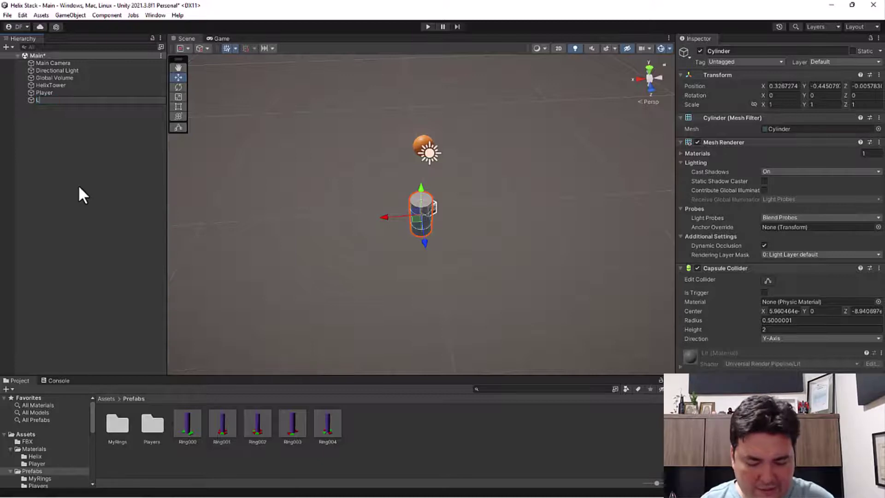
type("astRing")
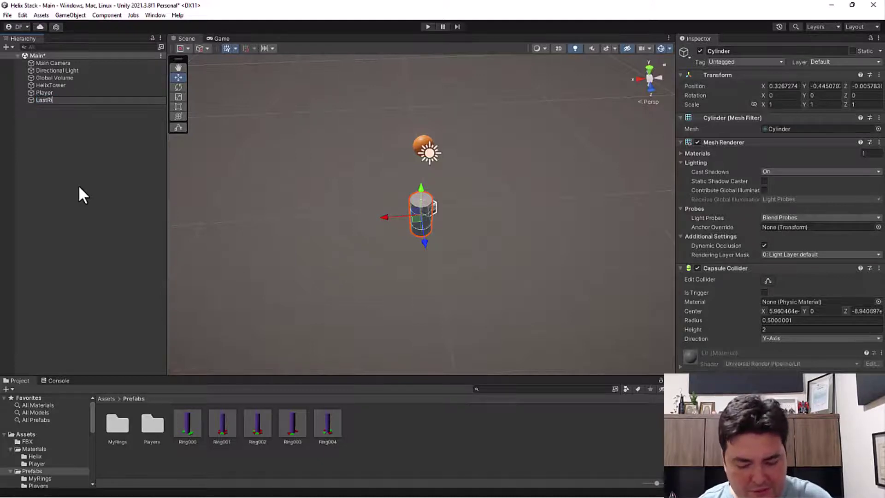
key("Return")
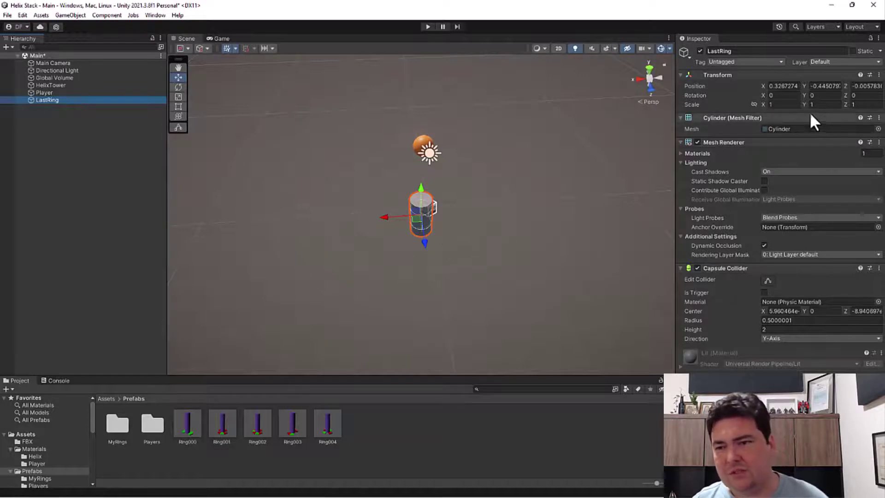
Reset LastRing's Transform so it sits at the origin
left_click(879, 74)
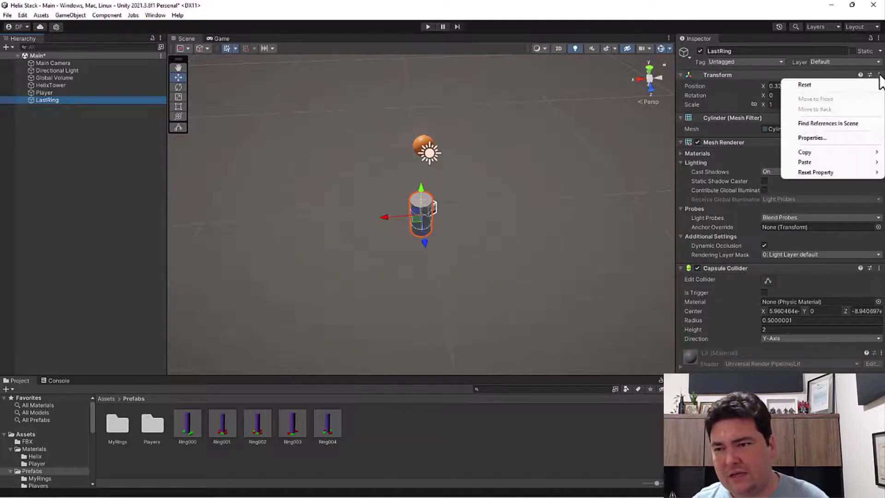
left_click(828, 85)
scroll(455, 222, "up", 5)
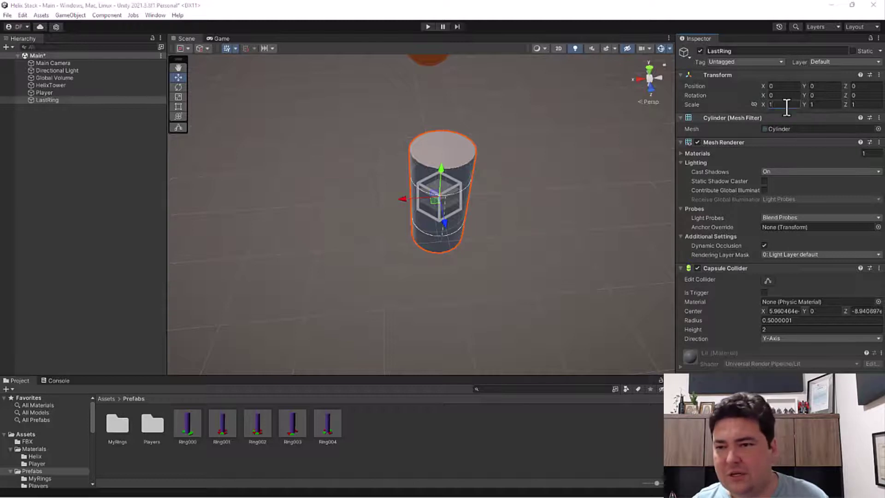
Scale LastRing to X 6, Y 0.5, Z 6 to flatten it into a disc
left_click(769, 105)
type("6")
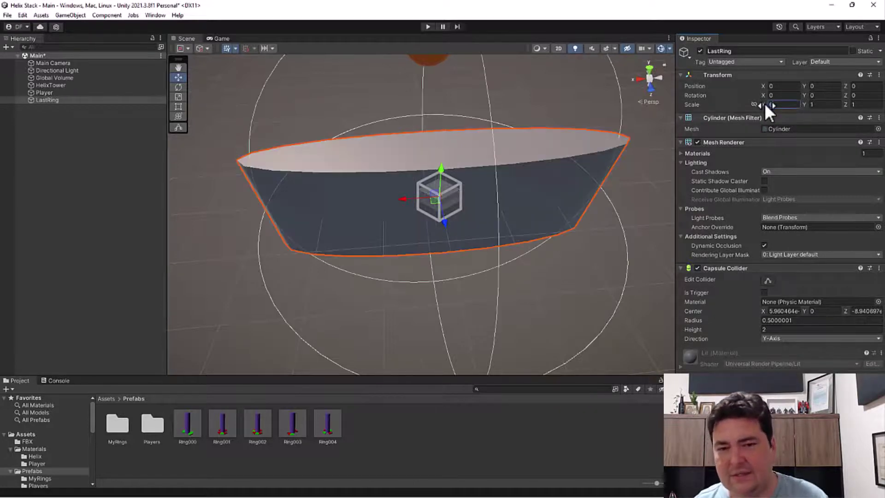
left_click(854, 104)
type("6")
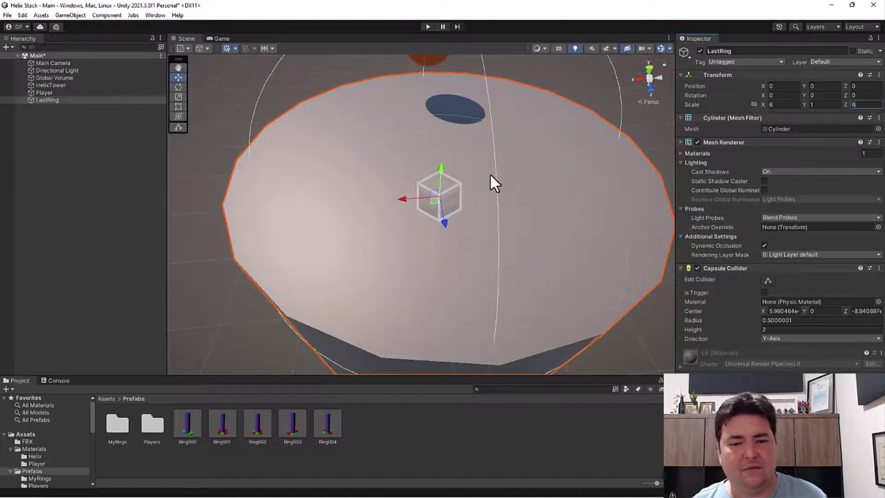
scroll(491, 176, "down", 3)
left_click_drag(500, 205, 489, 197, "alt")
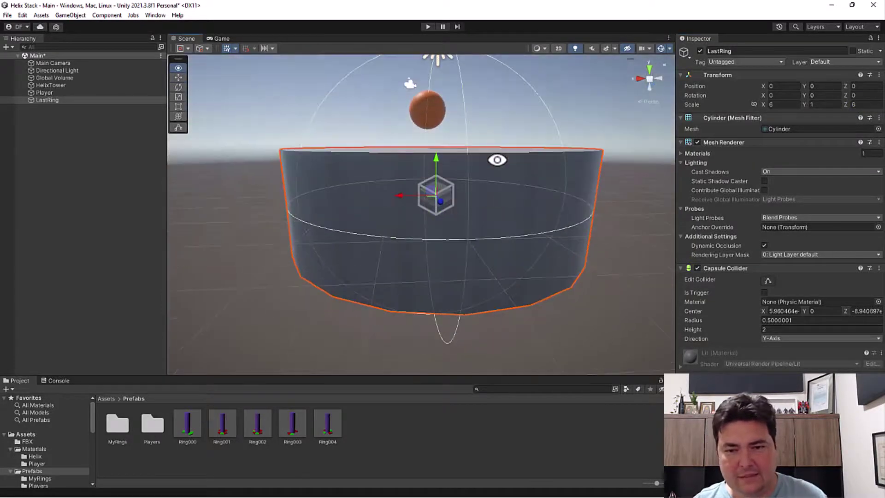
left_click(821, 105)
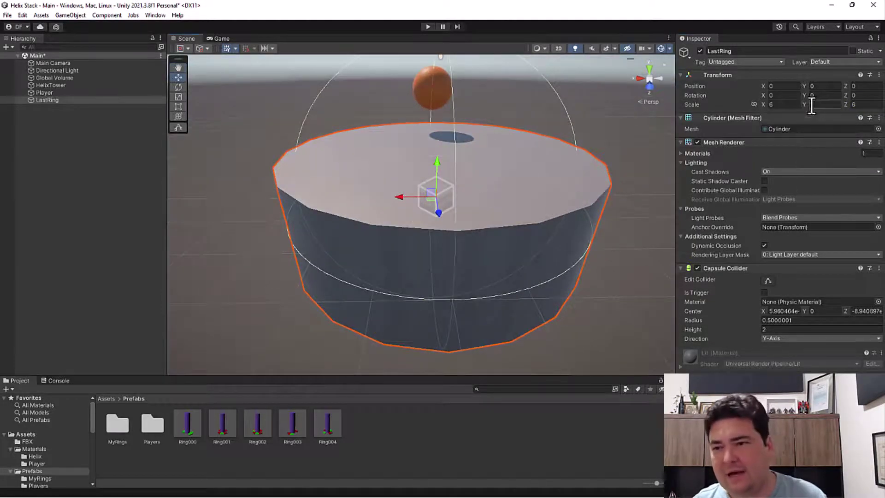
type("1")
scroll(488, 218, "down", 2)
scroll(488, 219, "down", 1)
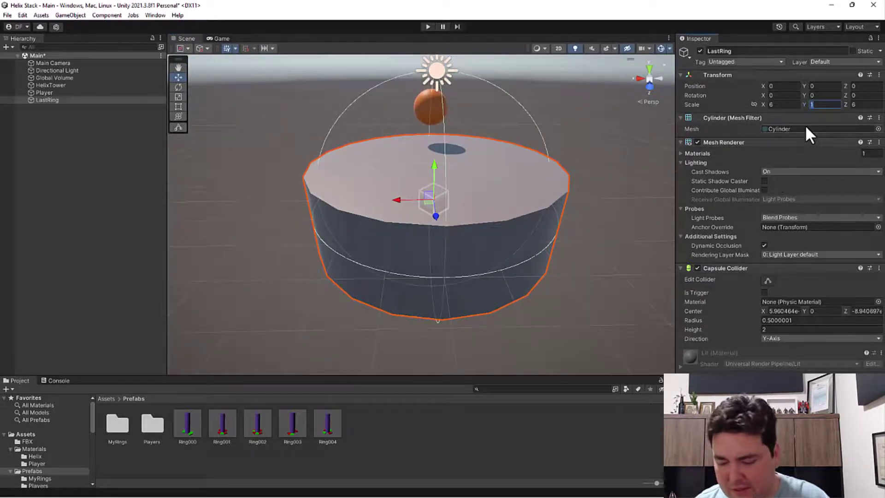
type("0")
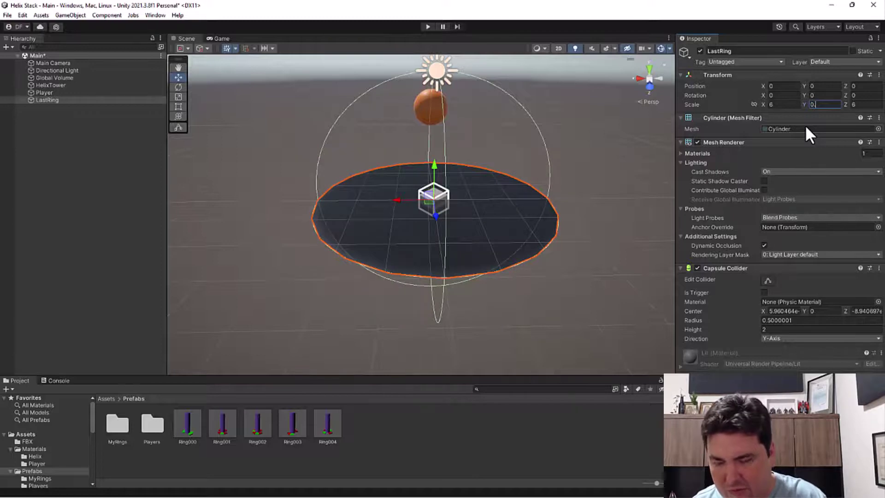
type(".5")
mouse_move(466, 251)
left_mouse_down("alt")
mouse_move(469, 210)
mouse_move(467, 279)
left_mouse_up("alt")
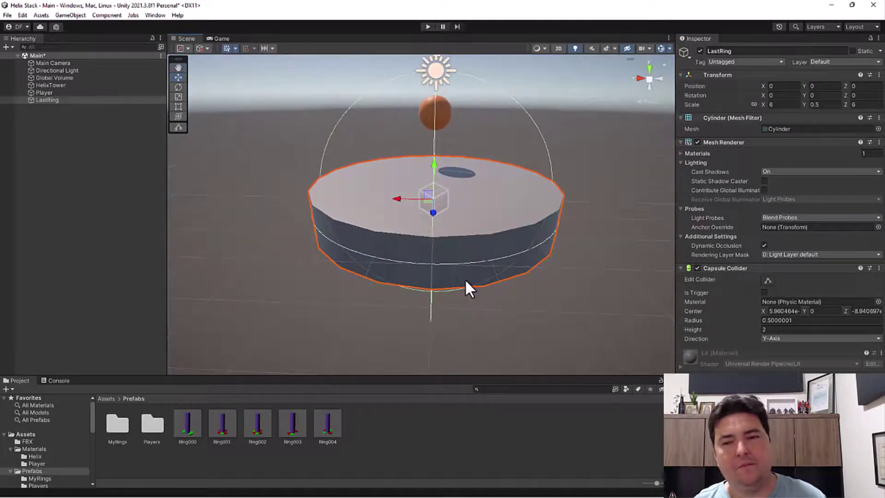
right_click(46, 100)
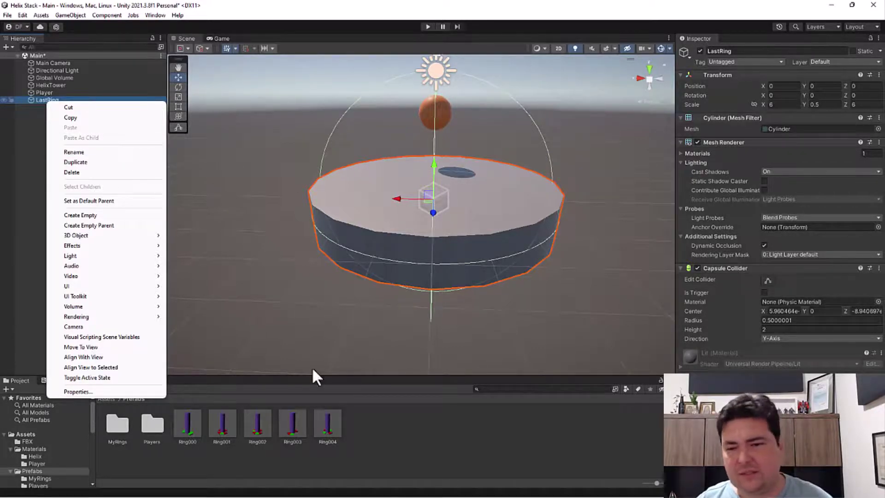
Remove LastRing's Capsule Collider component and add a Box Collider in its place
left_click(879, 267)
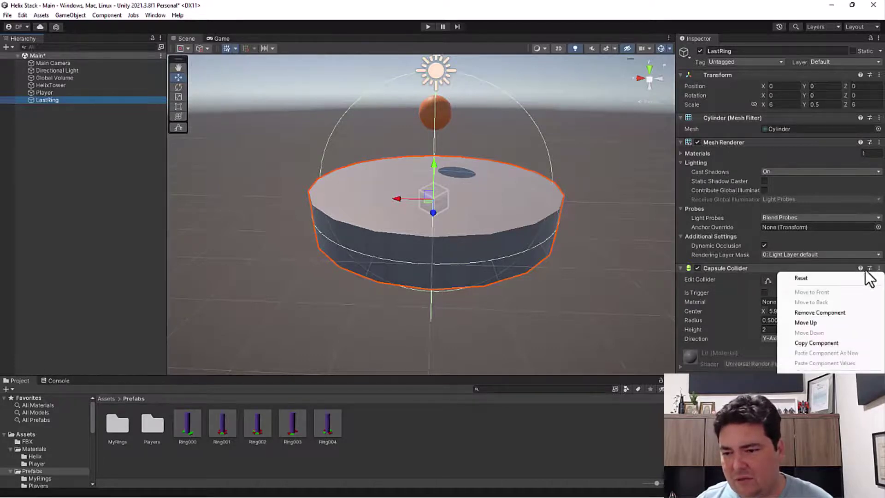
left_click(803, 313)
left_click(764, 299)
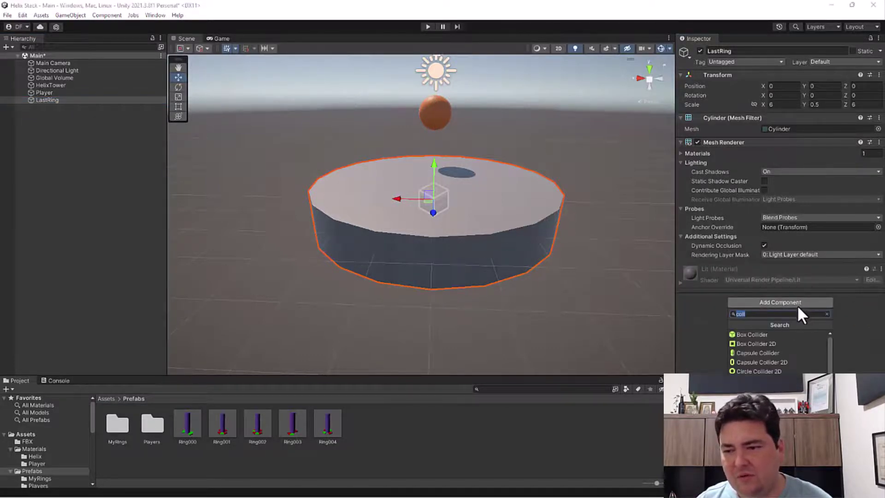
left_click(764, 336)
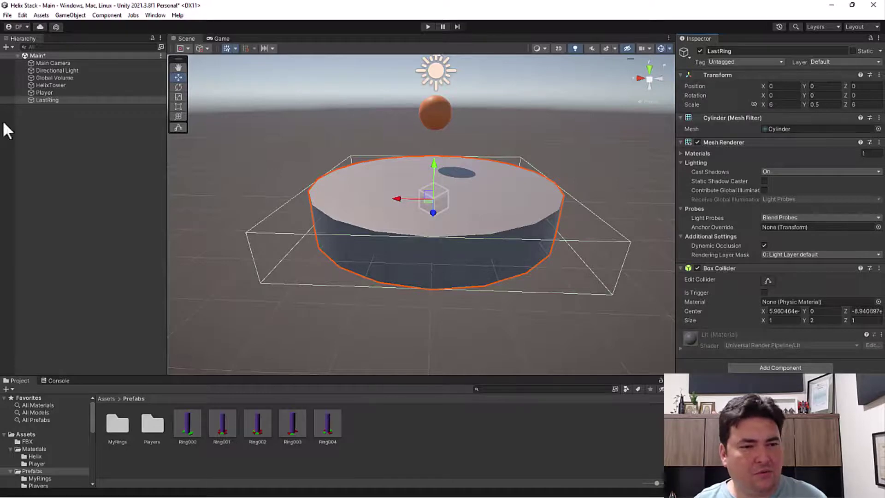
Add a child Cylinder under LastRing, keeping the default name Cylinder
right_click(57, 98)
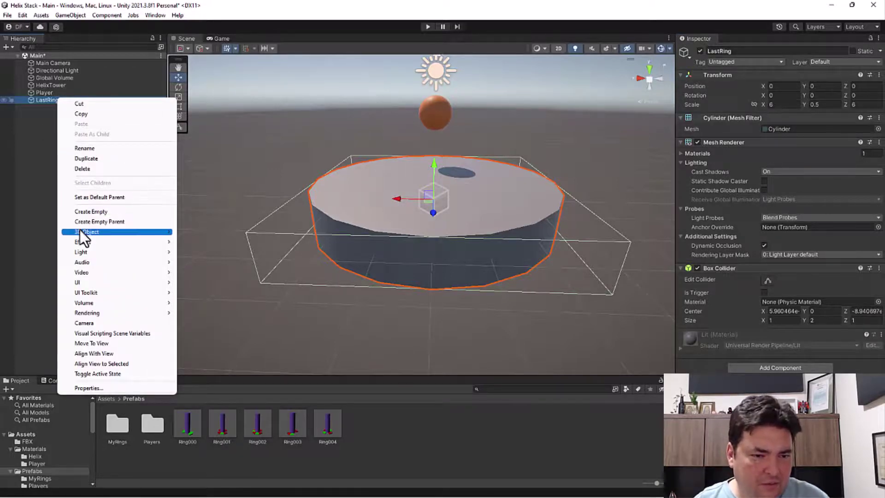
mouse_move(80, 230)
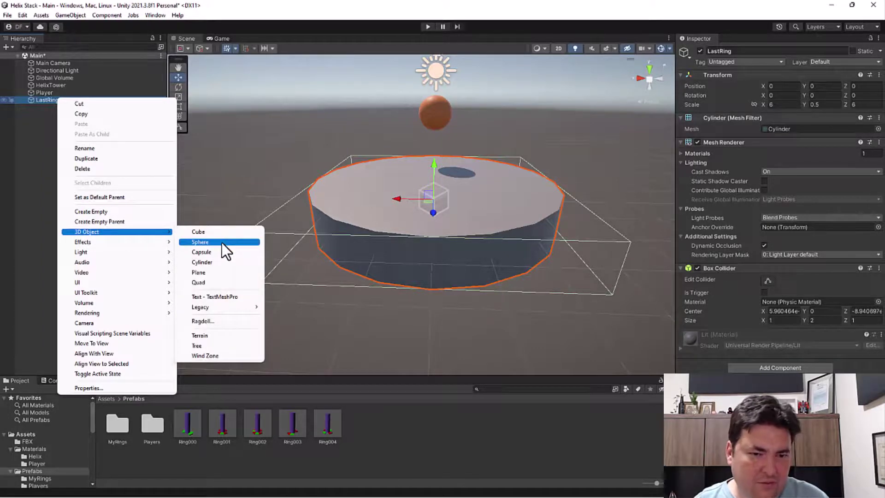
left_click(203, 263)
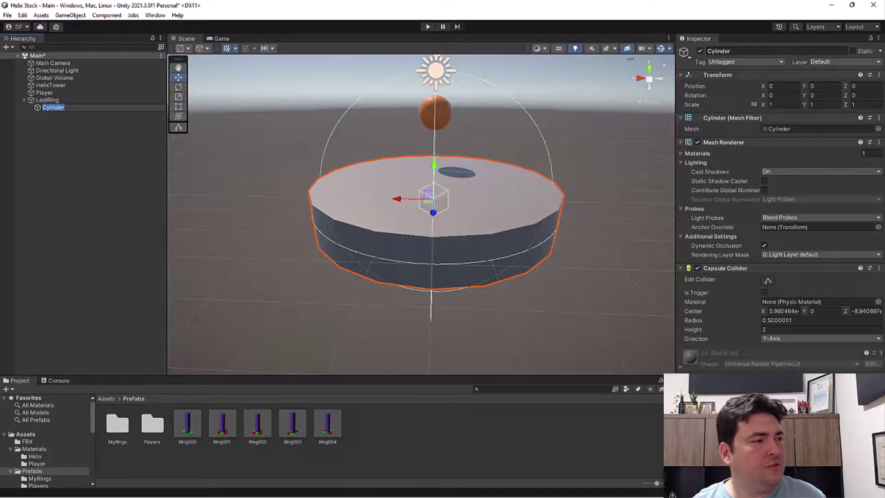
key("alt+Tab")
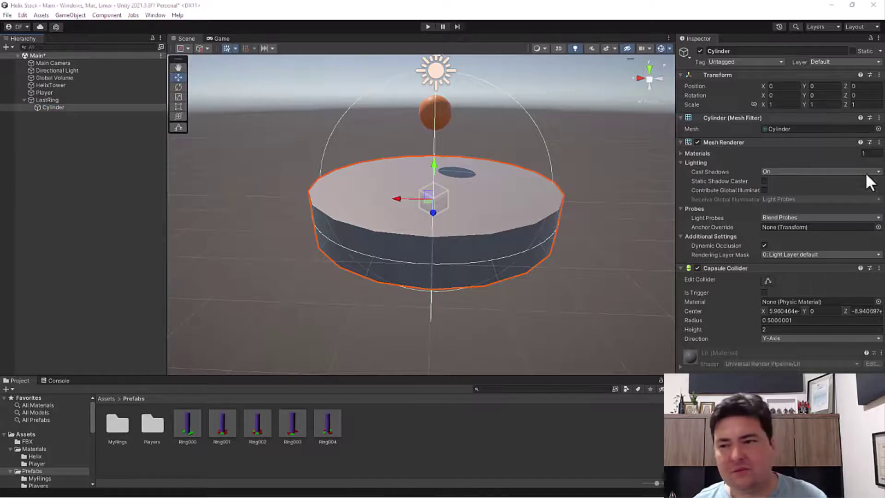
Set the child Cylinder's Position Y to 6 and Scale Y to 6
left_click(825, 88)
double_click(825, 88)
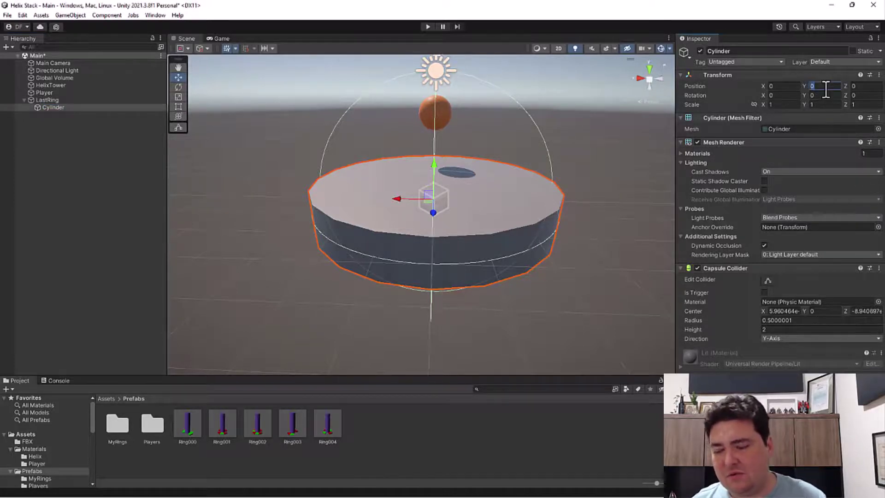
type("6")
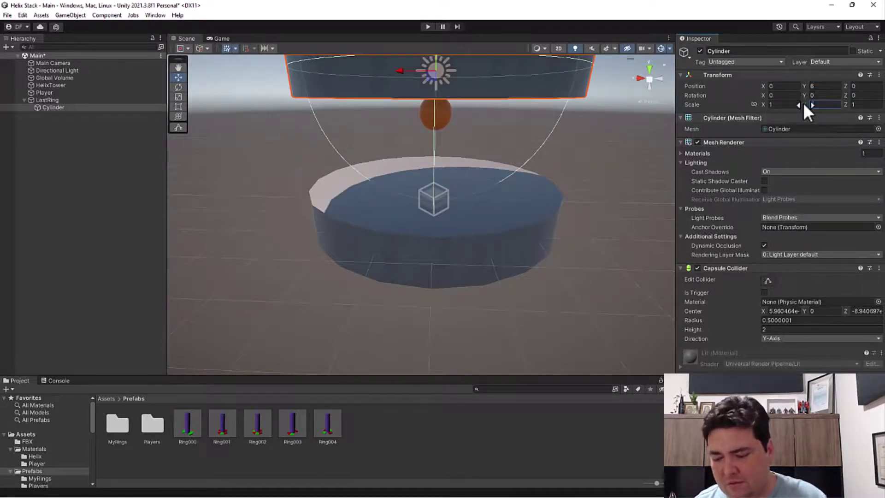
type("6")
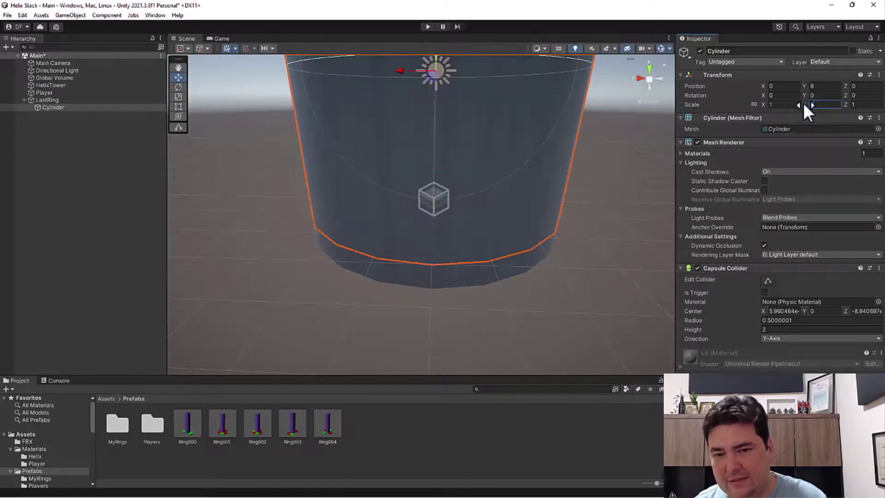
left_click(773, 104)
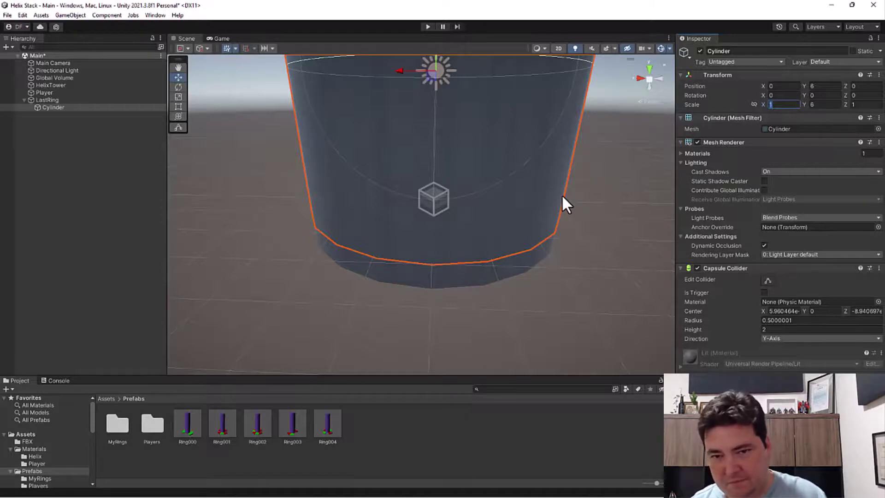
scroll(436, 236, "down", 3)
scroll(461, 229, "down", 2)
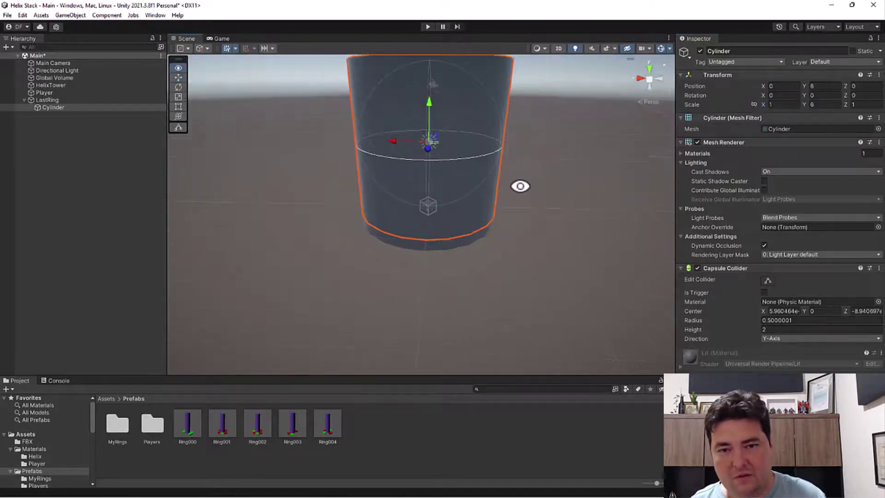
left_click_drag(521, 186, 520, 211, "alt")
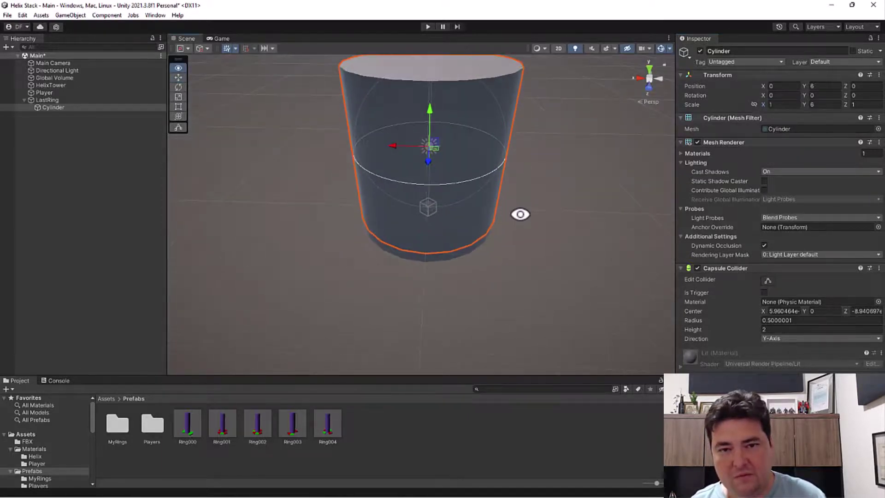
Open the Ring000 prefab to check its cylinder's Transform, then return to the Main scene
left_click(189, 424)
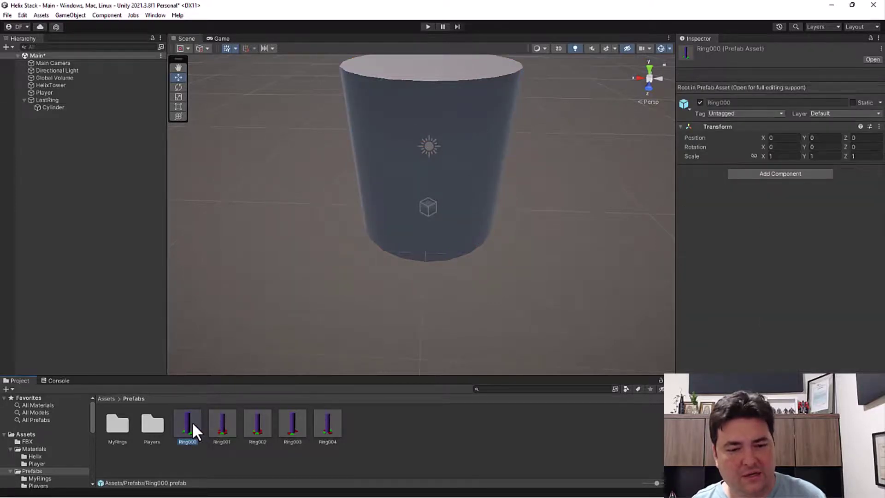
double_click(192, 422)
left_click(58, 133)
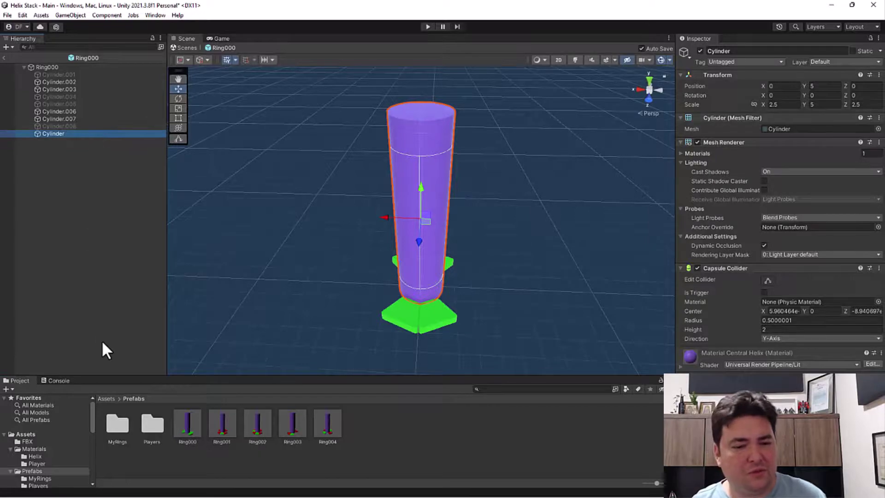
left_click(3, 56)
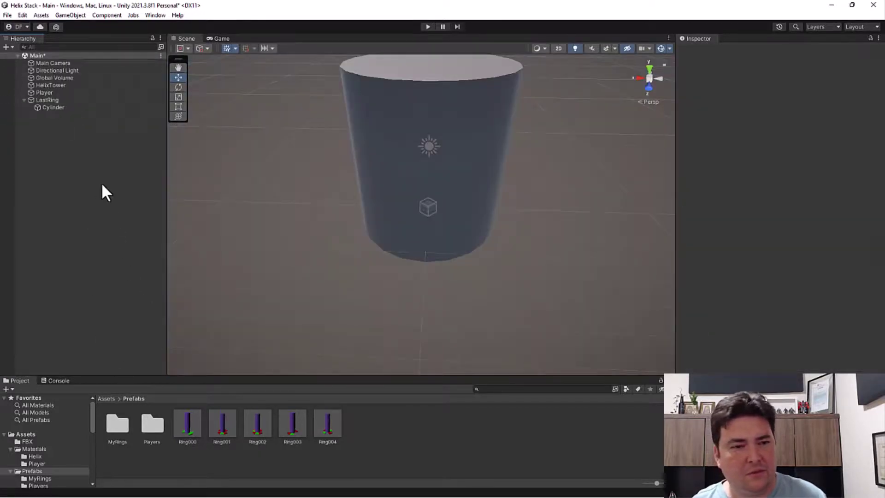
Set the Scale X of LastRing's Cylinder child to 2.5
left_click(44, 107)
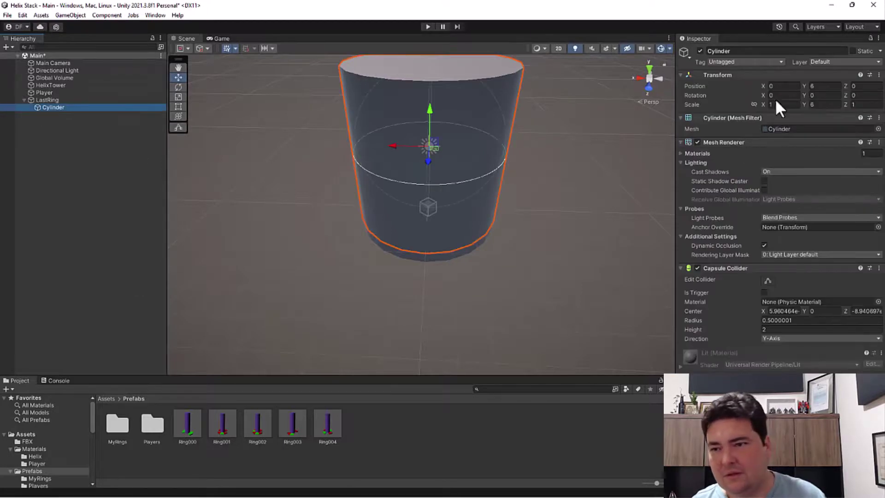
left_click(779, 105)
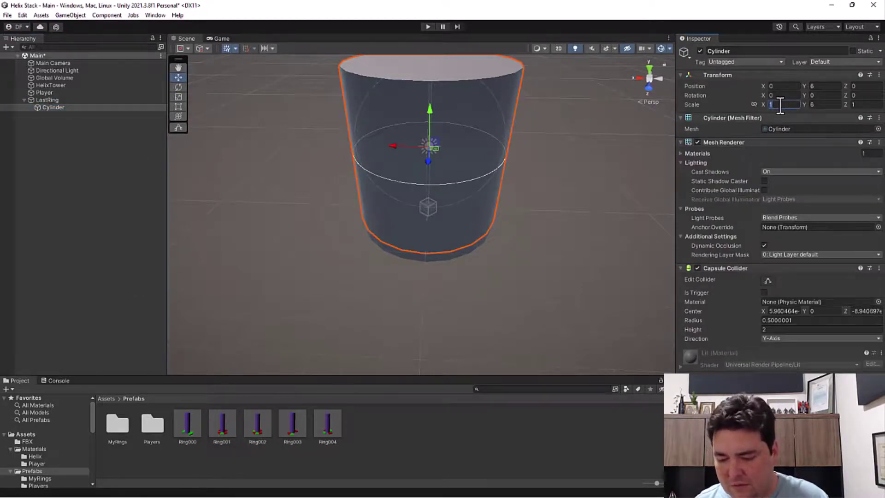
type("2")
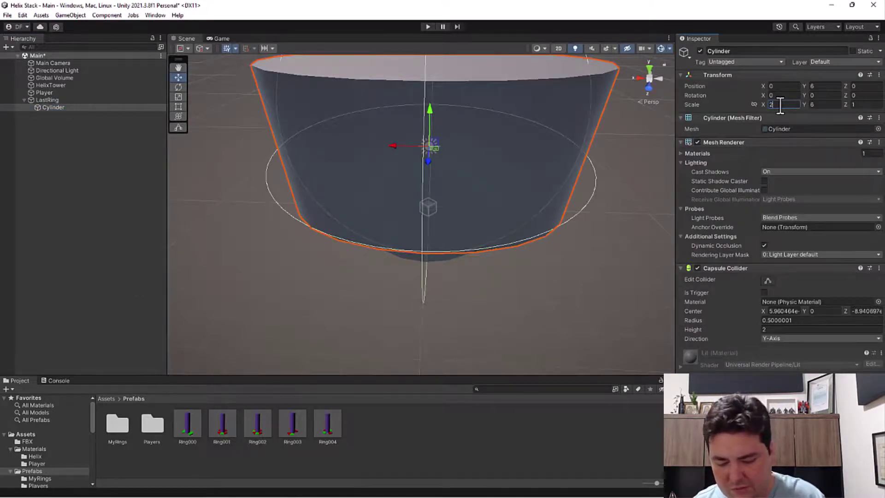
type(".5")
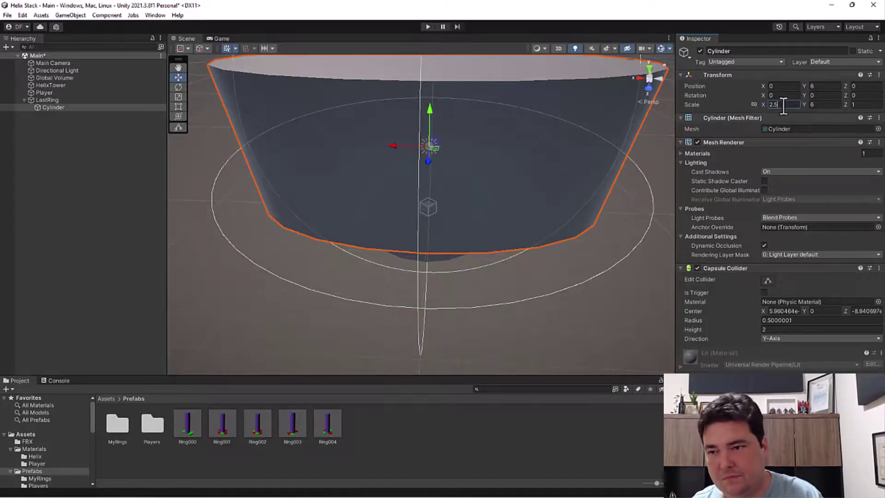
scroll(534, 224, "down", 3)
scroll(533, 228, "down", 3)
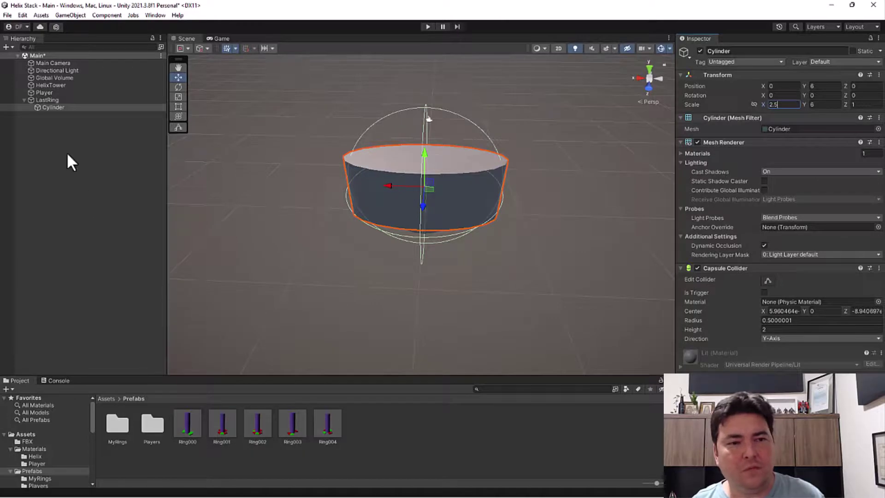
left_click(48, 105)
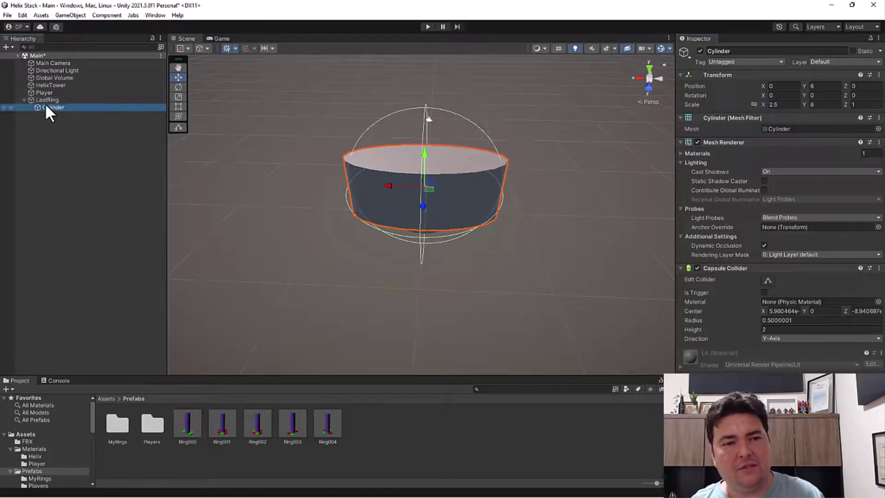
left_click(47, 102)
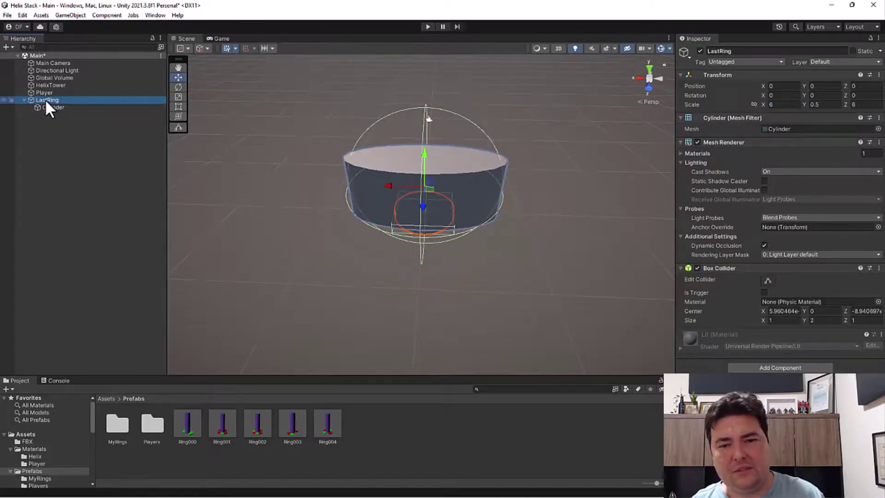
left_click(46, 105)
Delete the Cylinder child and create a fresh cylinder with its Transform reset to the origin
key("Delete")
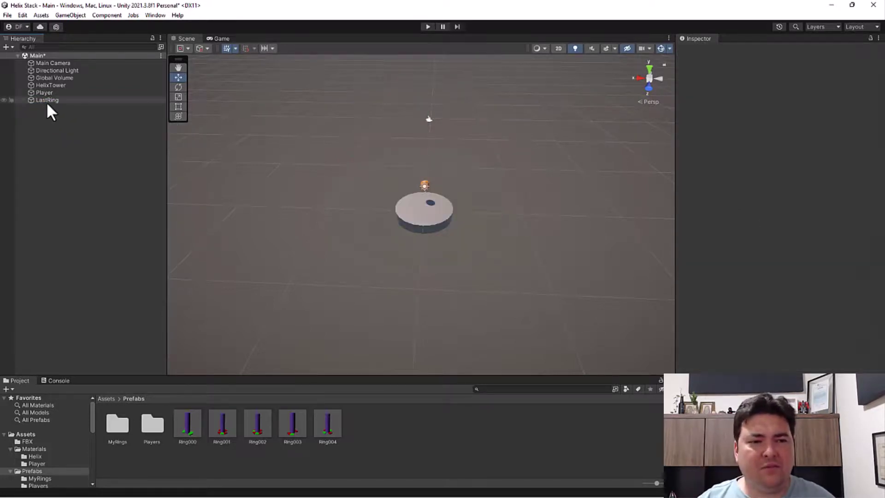
right_click(51, 133)
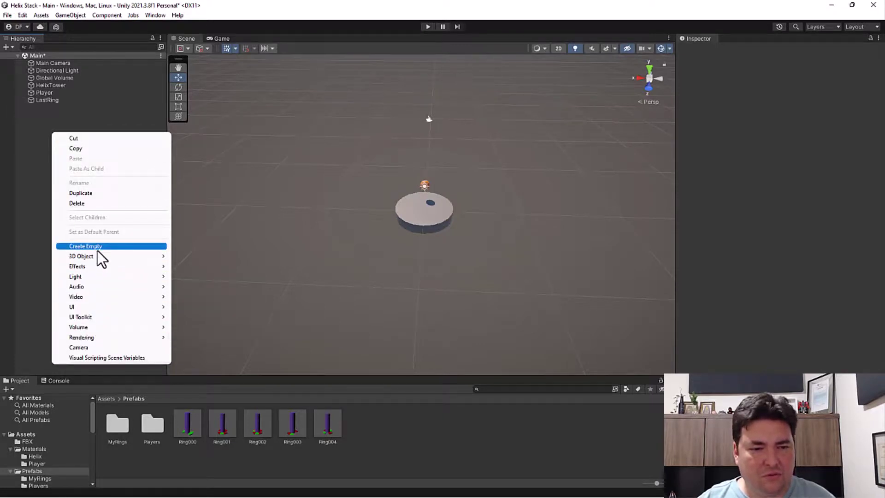
mouse_move(96, 256)
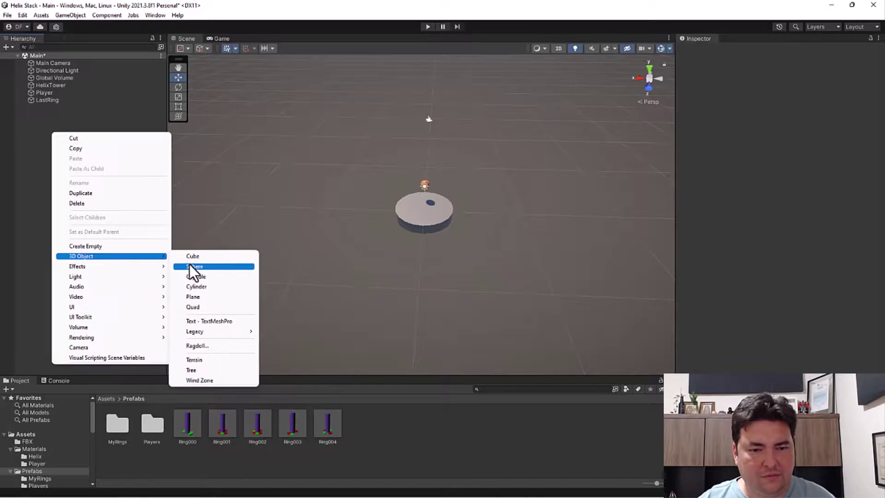
left_click(190, 286)
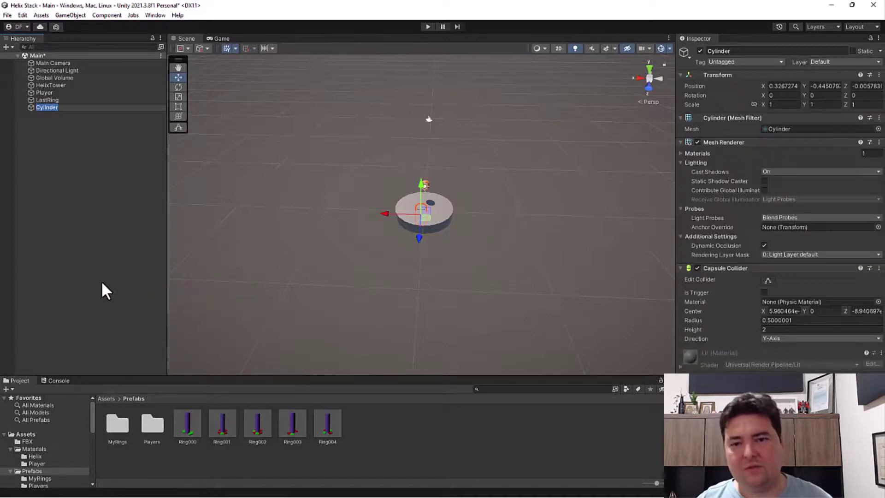
left_click(878, 75)
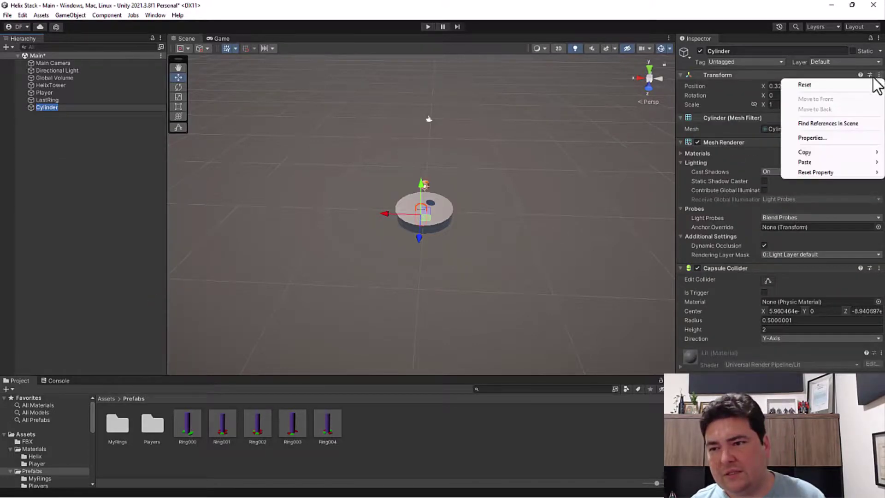
left_click(823, 84)
Set the new cylinder's Scale Y to 5 and Scale X to 2.5
left_click(833, 104)
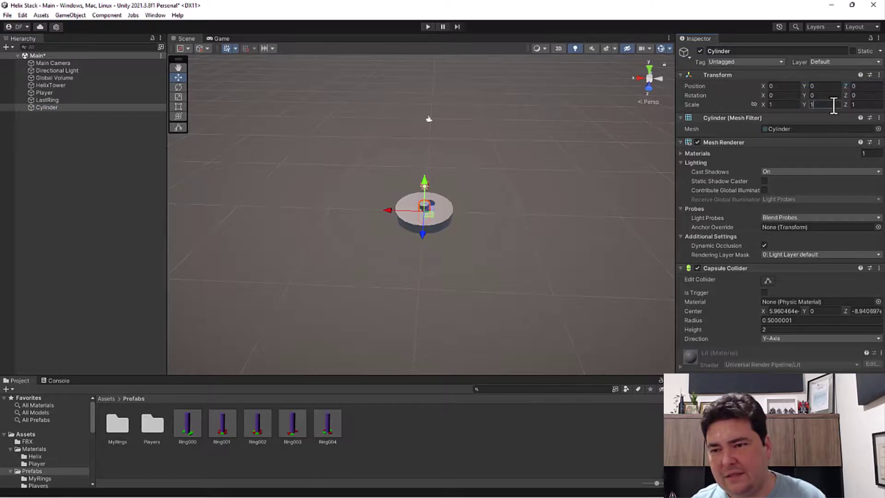
double_click(810, 104)
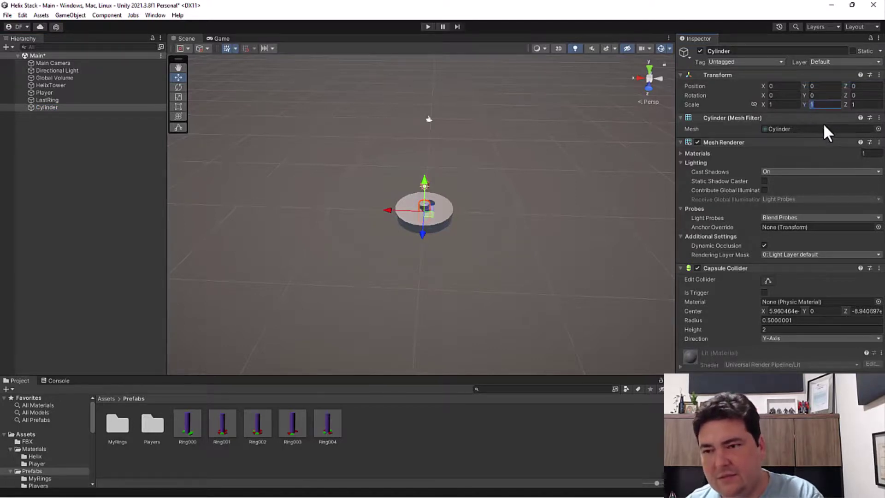
type("5")
double_click(769, 104)
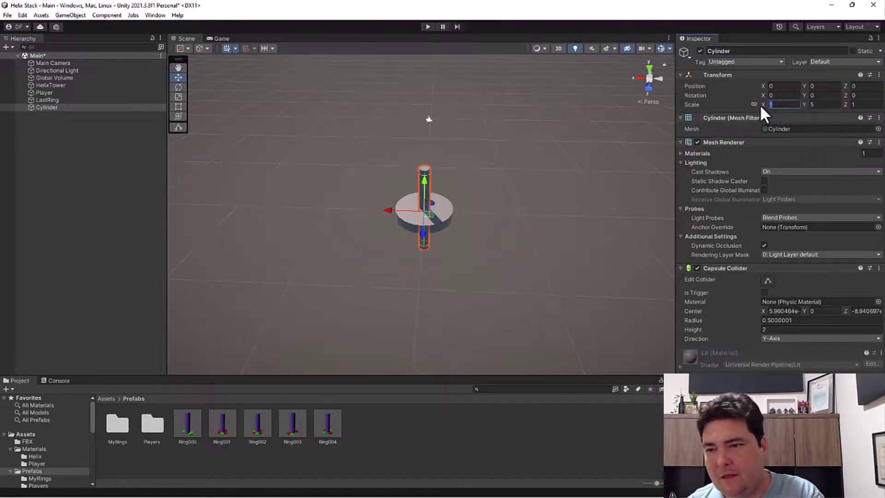
type("2")
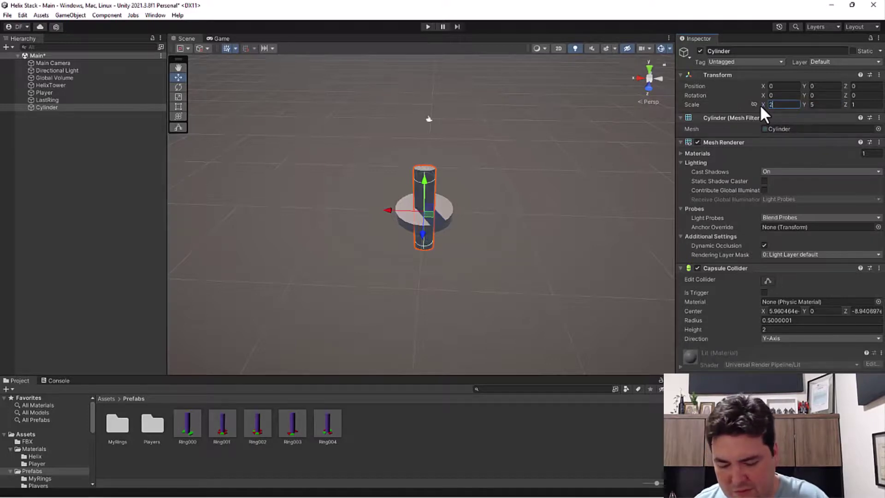
type(".5")
key("Tab")
key("Tab")
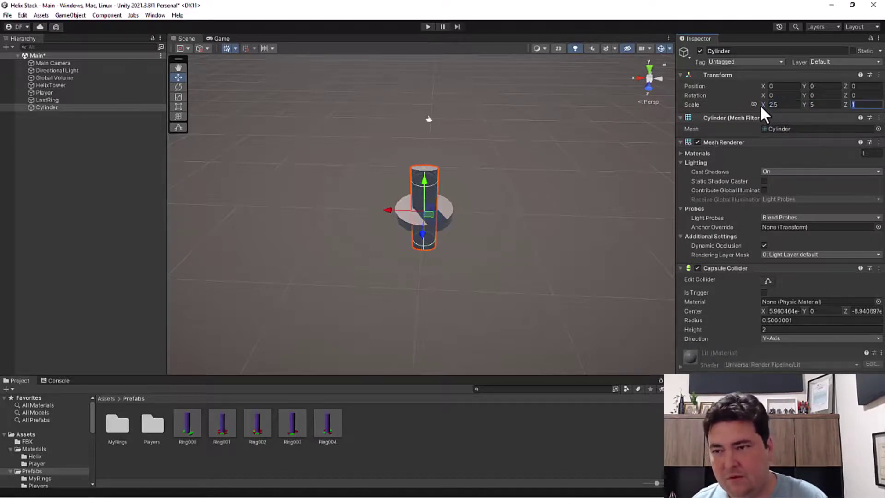
type("5")
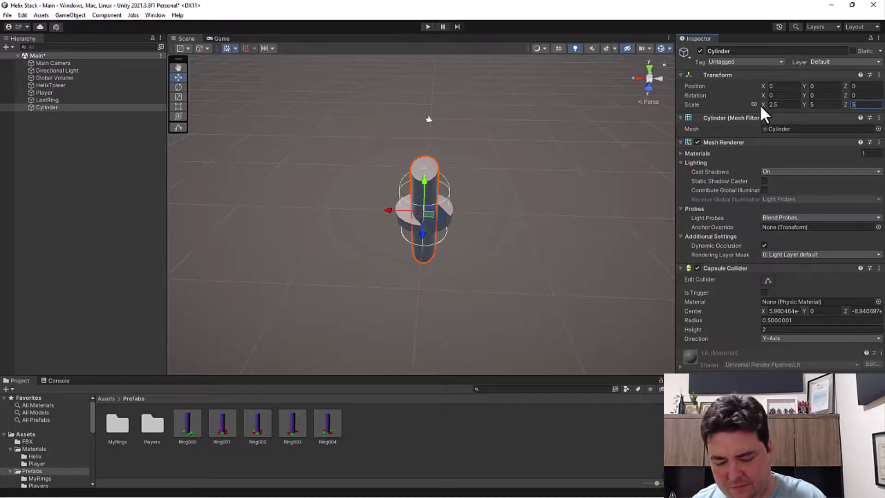
type(".5")
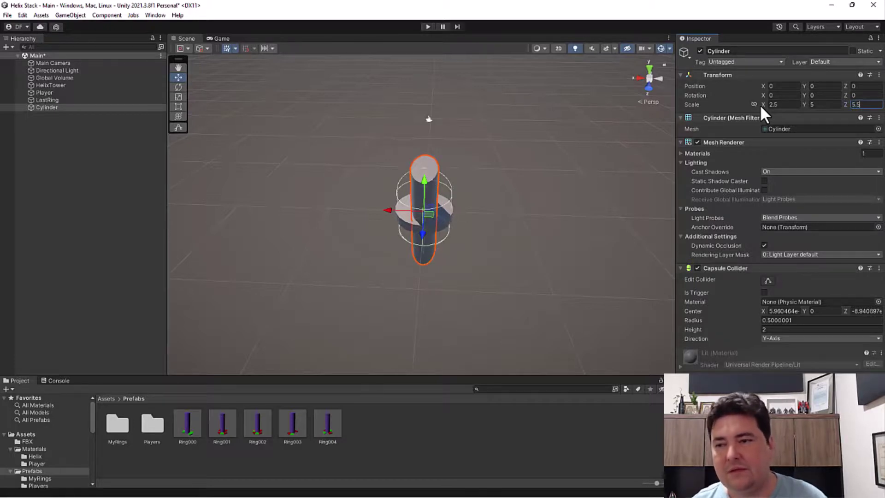
Set the cylinder's Position Y to 5 and its Scale Z to 2.5
left_click(810, 86)
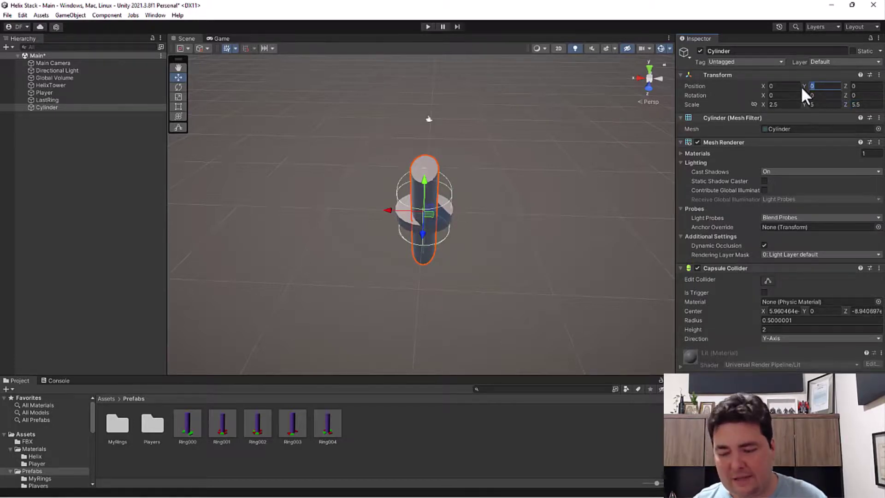
type("6")
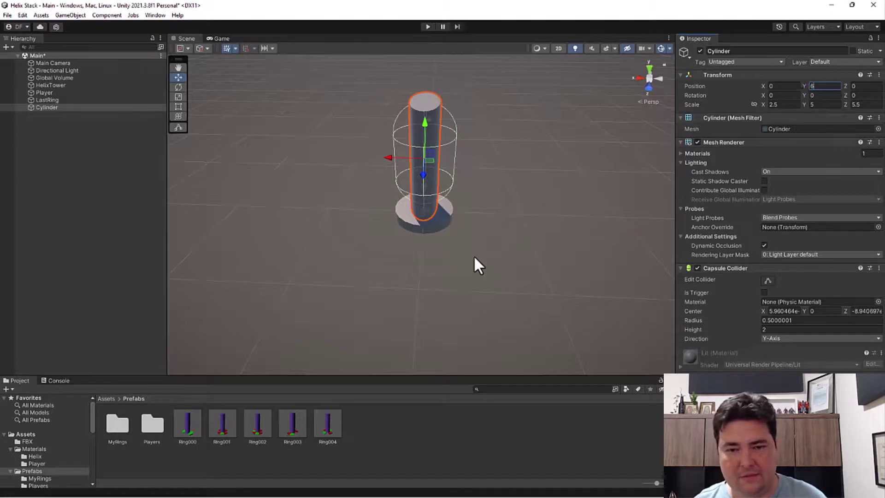
left_click_drag(474, 258, 475, 134, "alt")
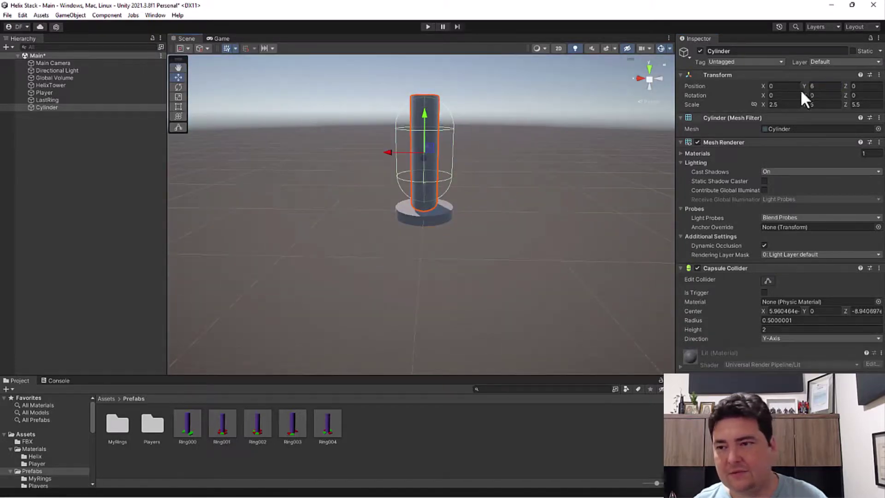
left_click(812, 87)
type("5")
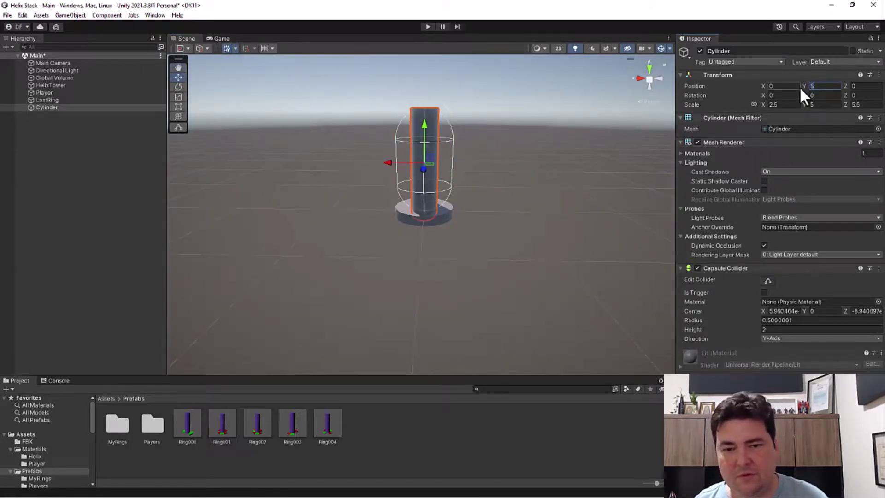
left_click_drag(504, 187, 352, 218, "alt")
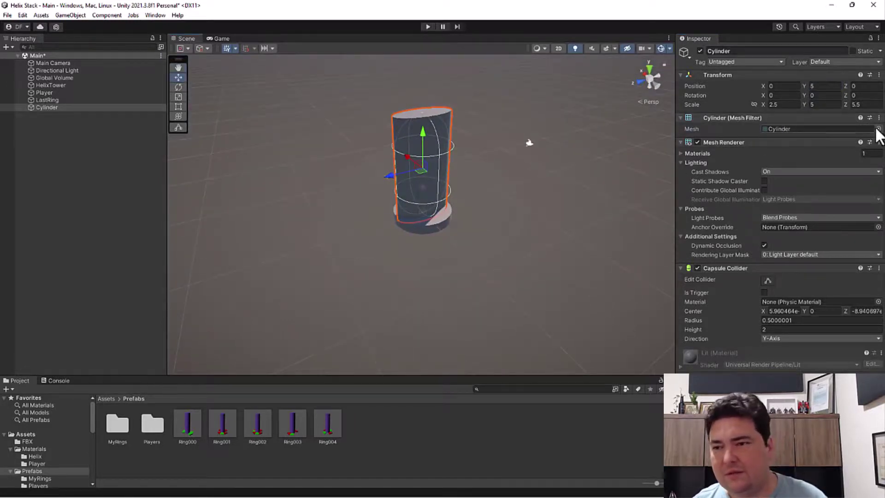
left_click(867, 104)
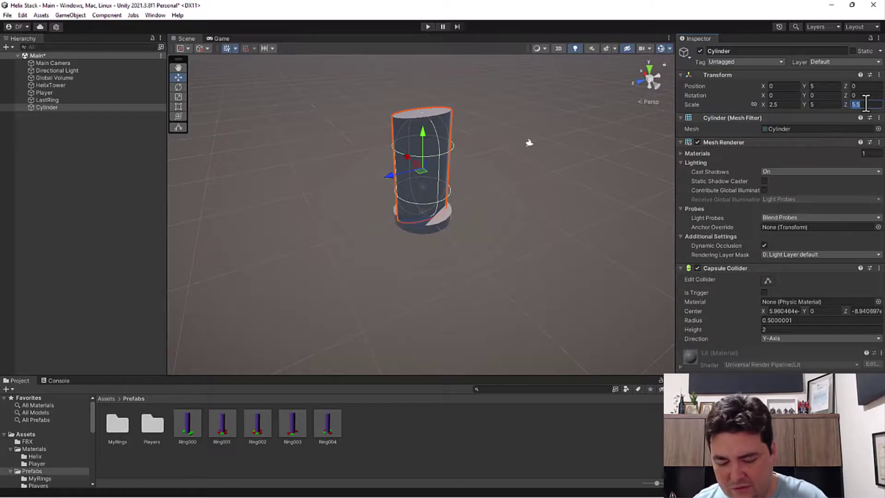
type("2.5")
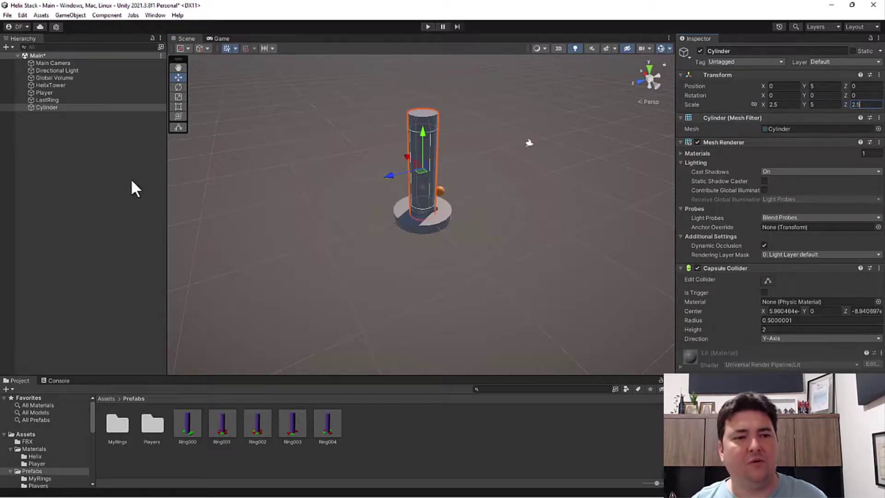
left_click(131, 178)
left_click(45, 107)
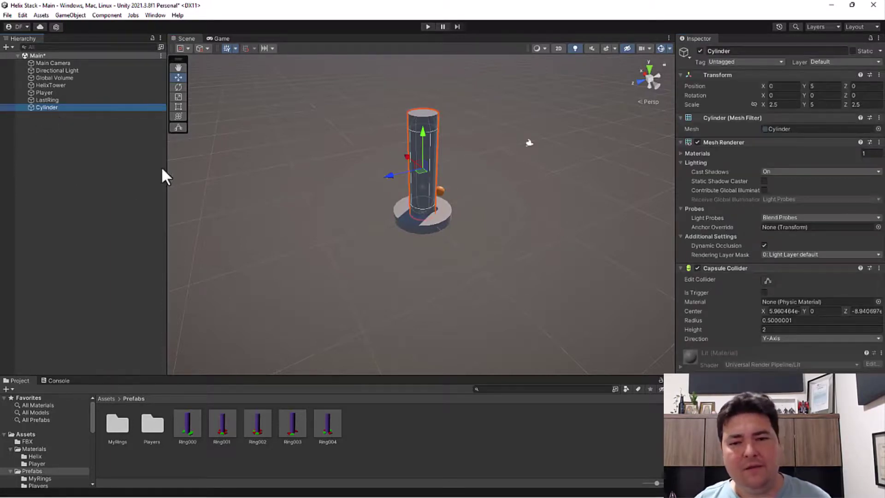
Parent Cylinder under LastRing and check its local Y position 10 and 0.4166667 × 10 scale
left_click_drag(44, 104, 49, 99)
left_click(46, 98)
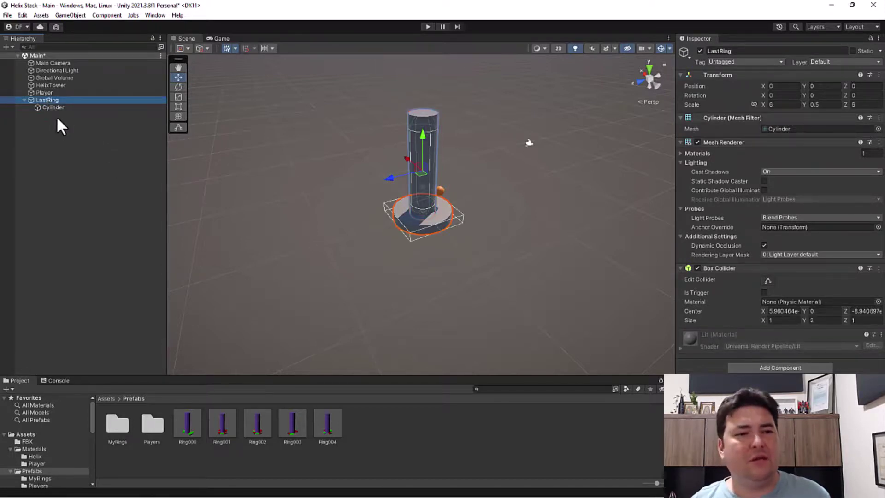
scroll(440, 254, "up", 2)
scroll(394, 217, "up", 2)
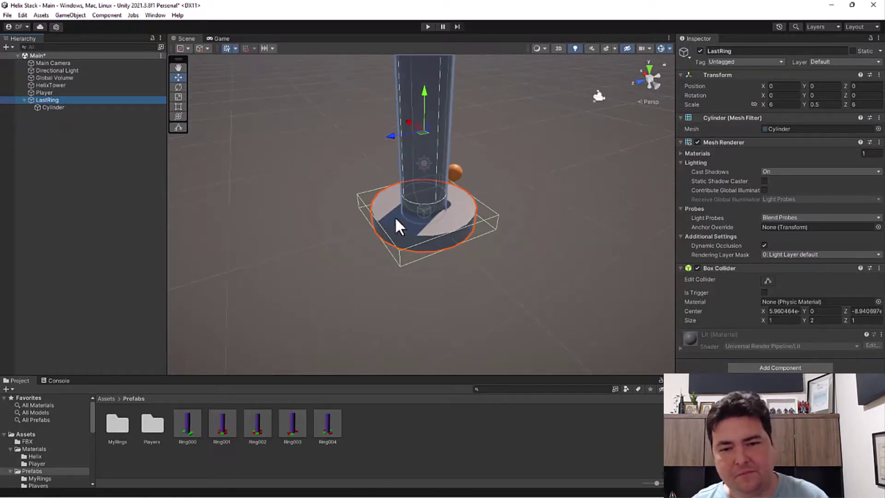
left_click(54, 107)
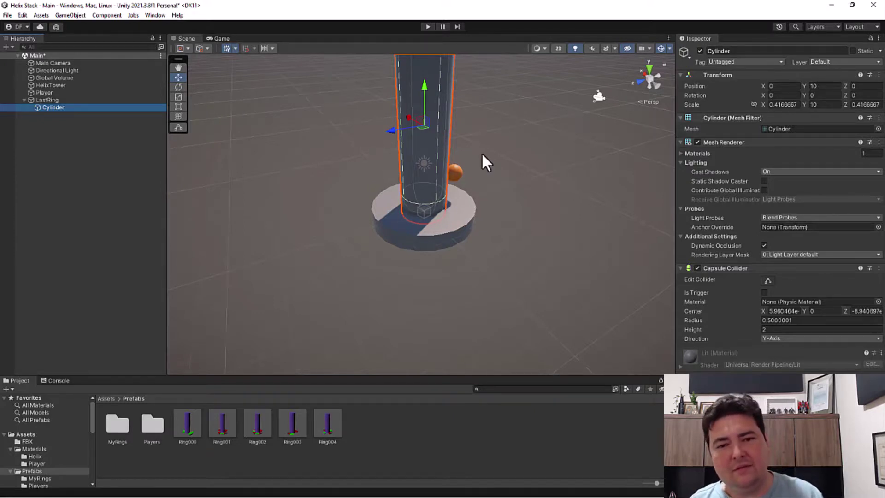
From Materials/Helix, apply the purple material to Cylinder and the black material to LastRing
left_click(32, 449)
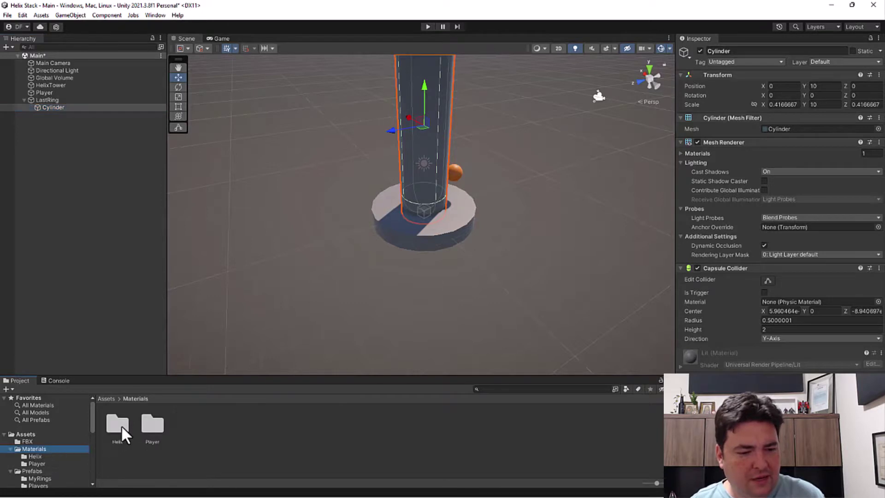
double_click(121, 425)
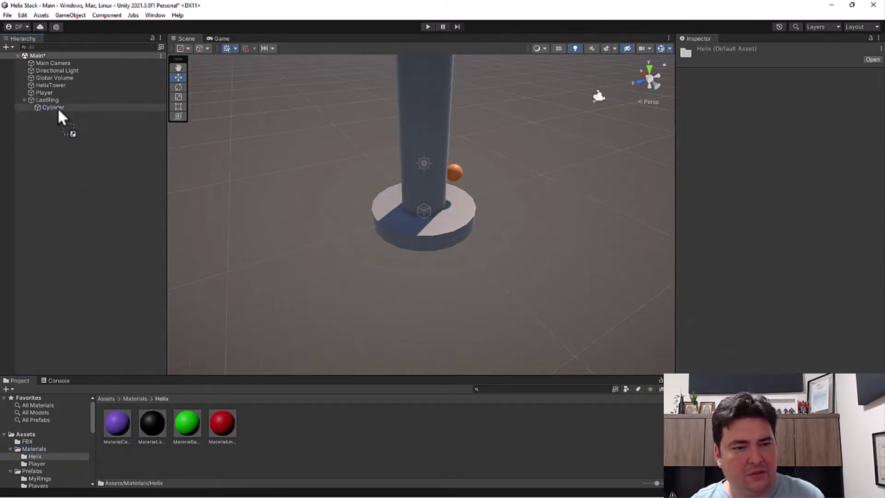
left_click_drag(115, 427, 57, 108)
left_click_drag(152, 423, 50, 112)
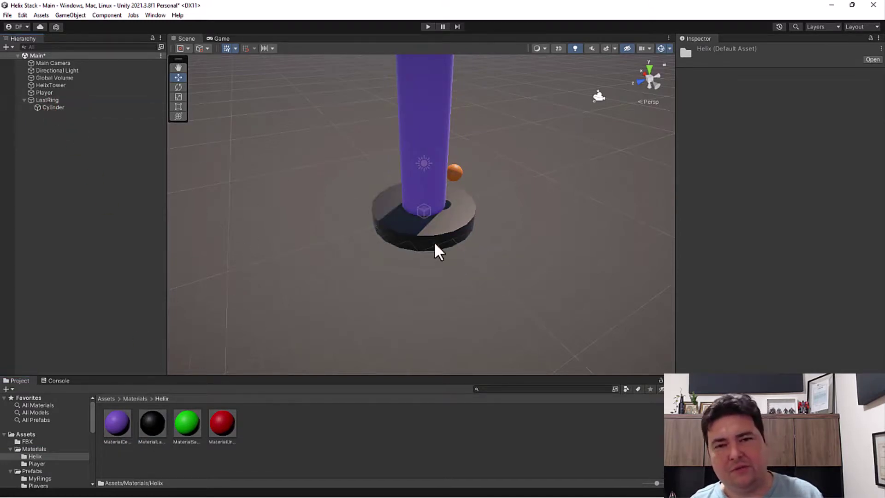
scroll(292, 156, "down", 2)
scroll(292, 156, "down", 1)
scroll(292, 155, "down", 1)
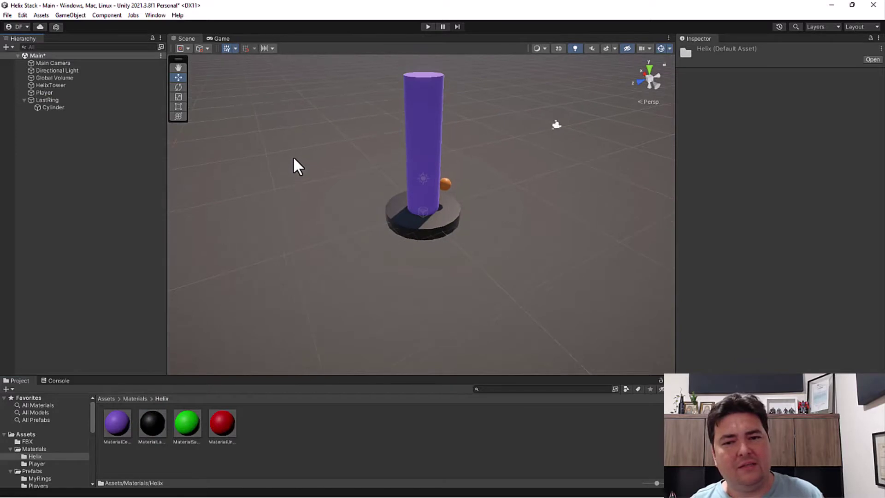
Save LastRing as LastRing.prefab in Prefabs, then delete it from the scene
left_click(26, 434)
double_click(187, 424)
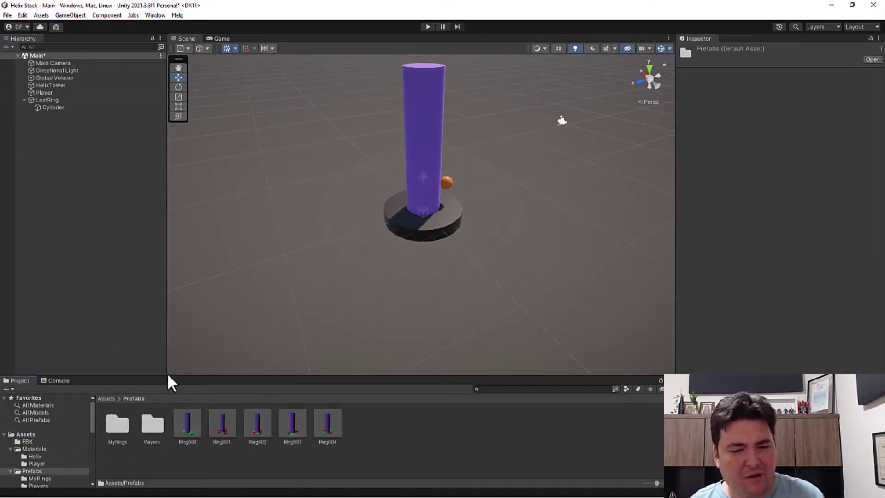
left_click_drag(48, 100, 395, 440)
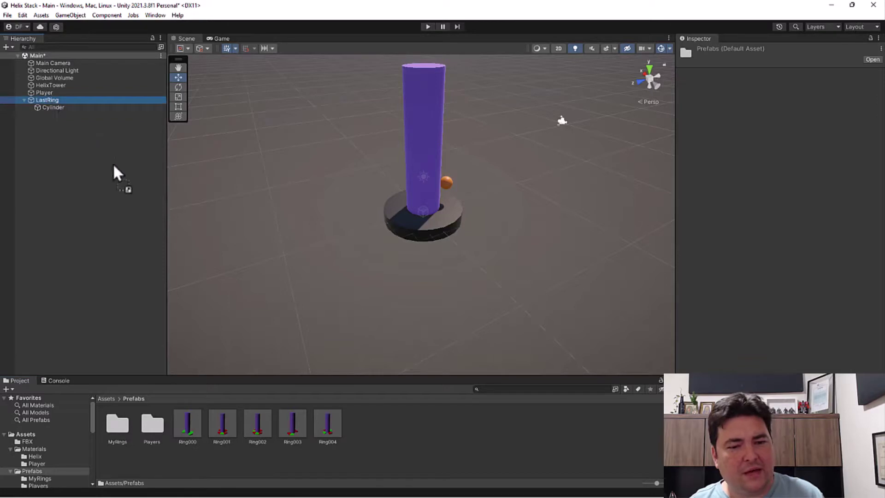
left_click(395, 446)
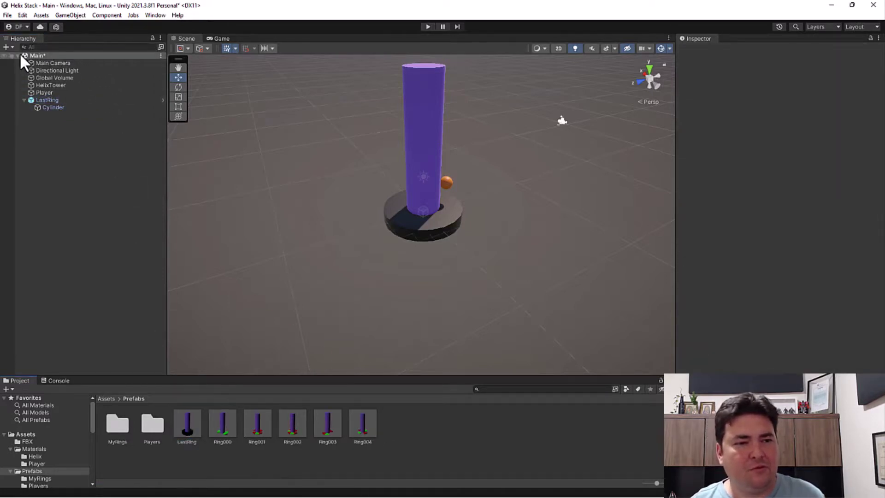
left_click(52, 100)
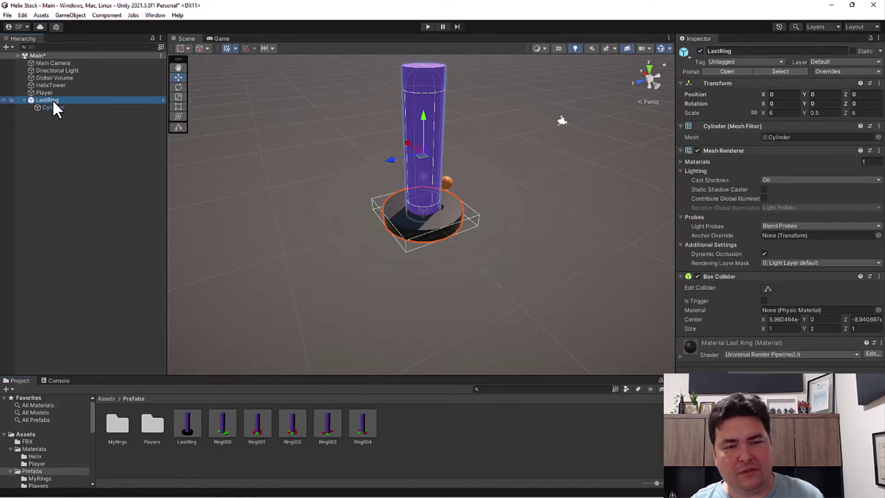
key("Delete")
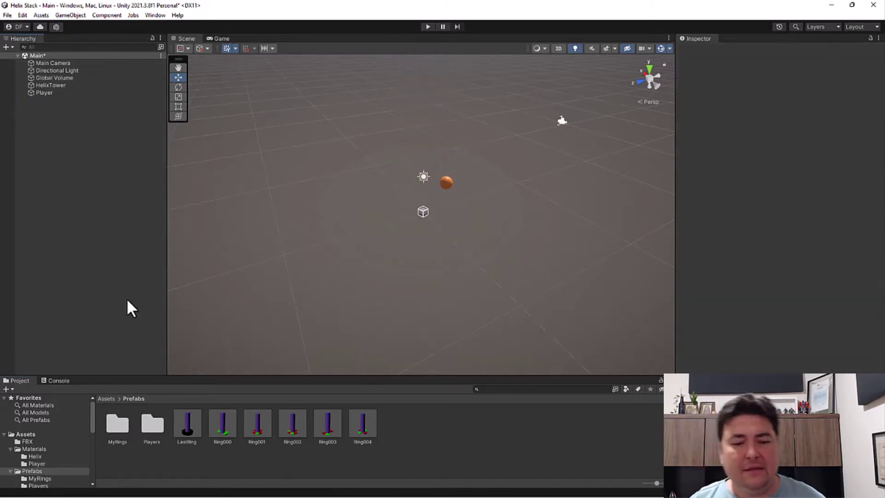
Leave the Ring000 prefab's name unchanged after a rename attempt, then save the Main scene
left_click(218, 440)
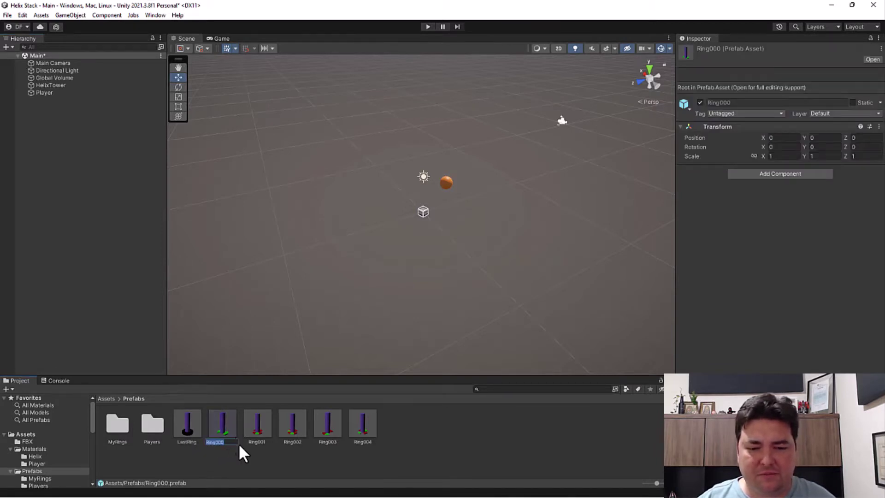
key("F2")
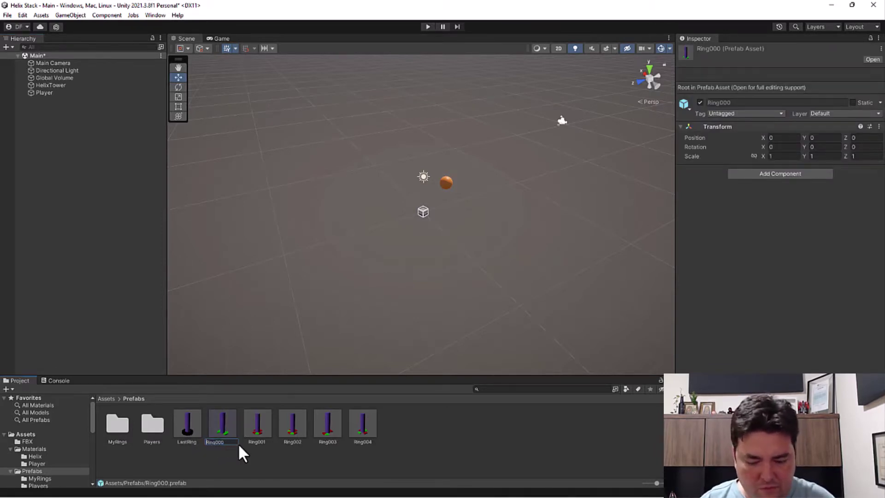
key("Home")
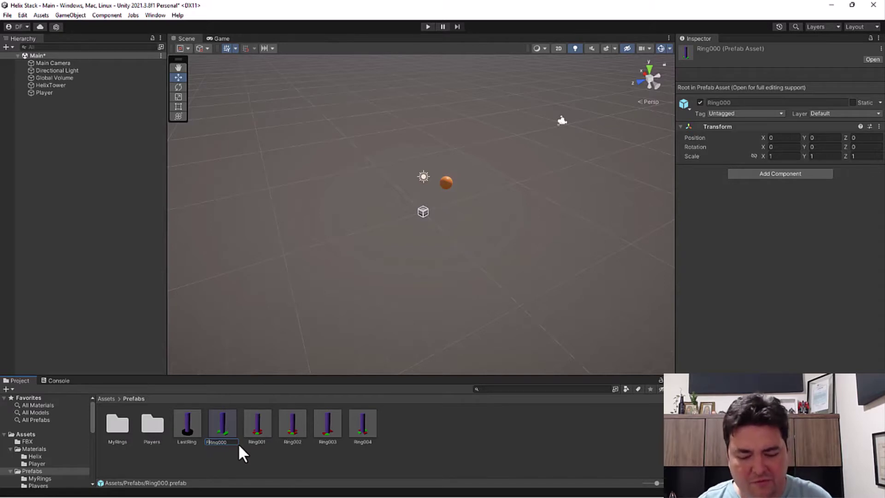
type("t")
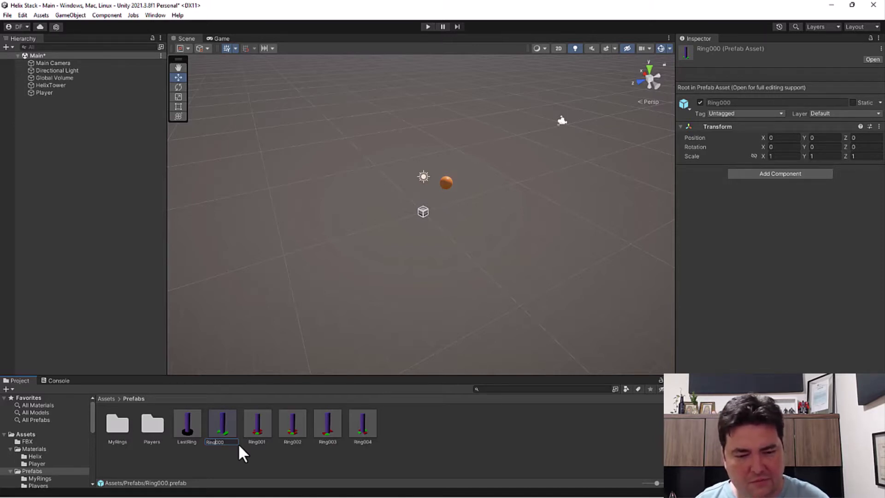
key("Return")
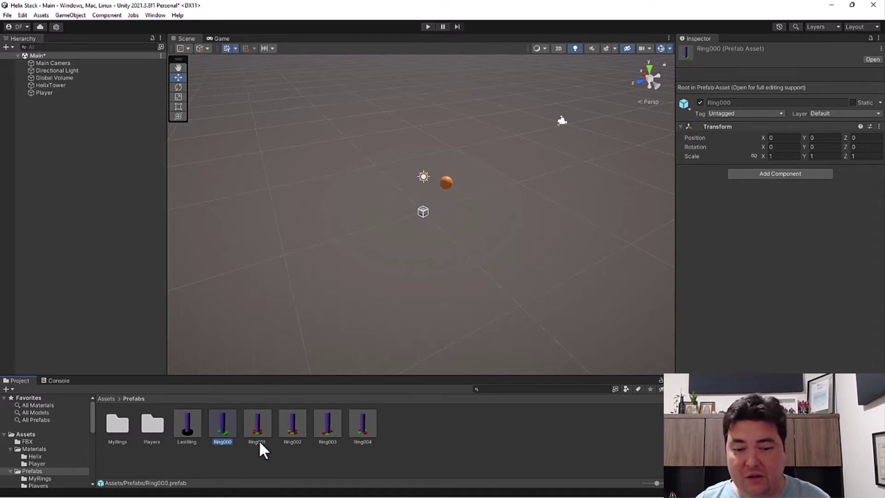
left_click(278, 461)
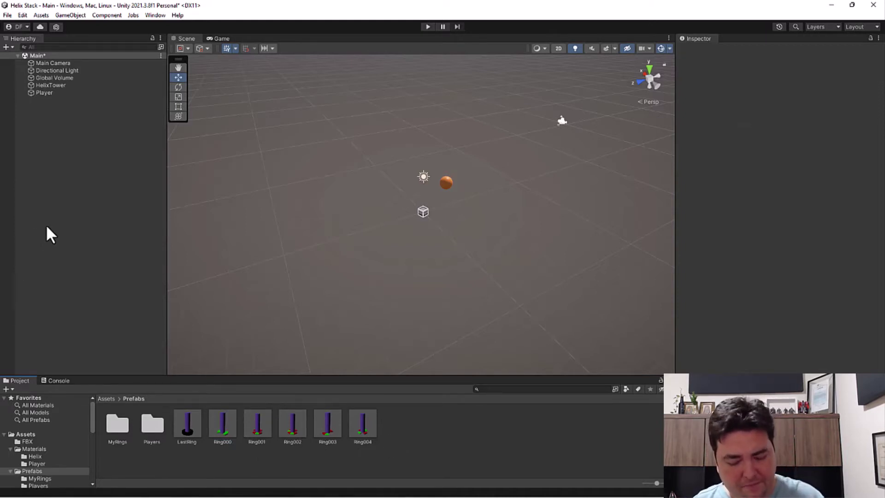
key("ctrl+s")
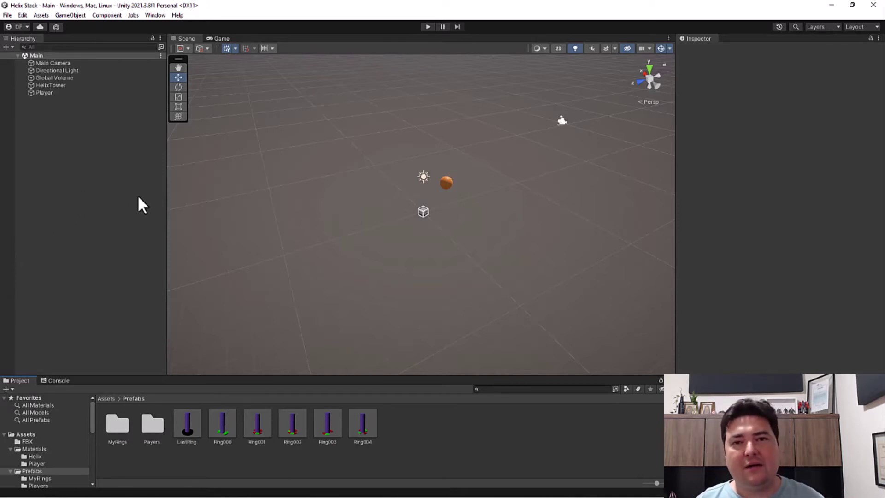
left_click(51, 86)
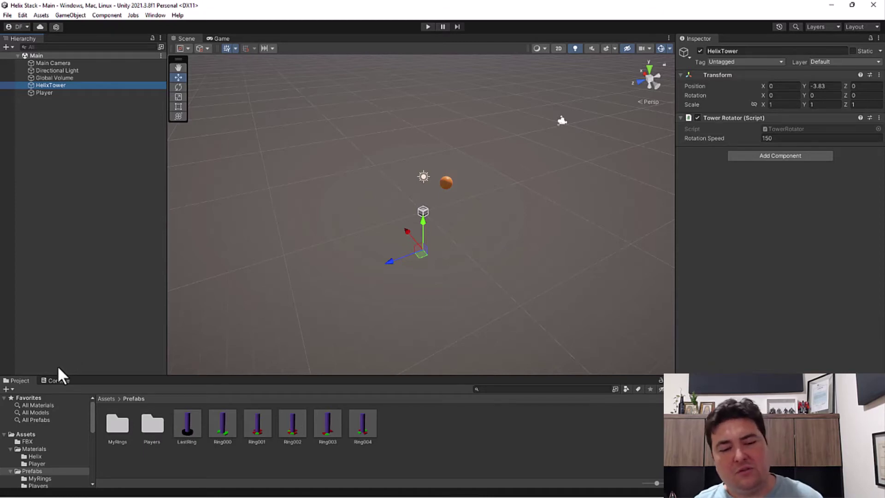
double_click(117, 429)
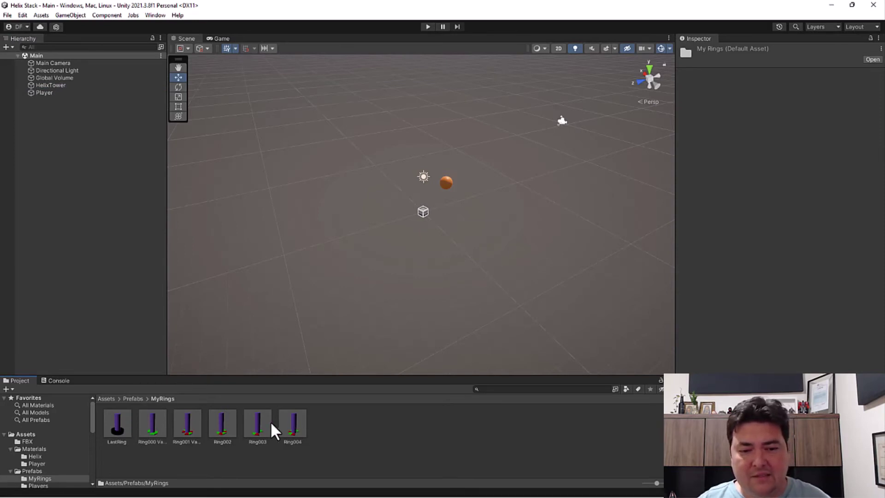
left_click(182, 425)
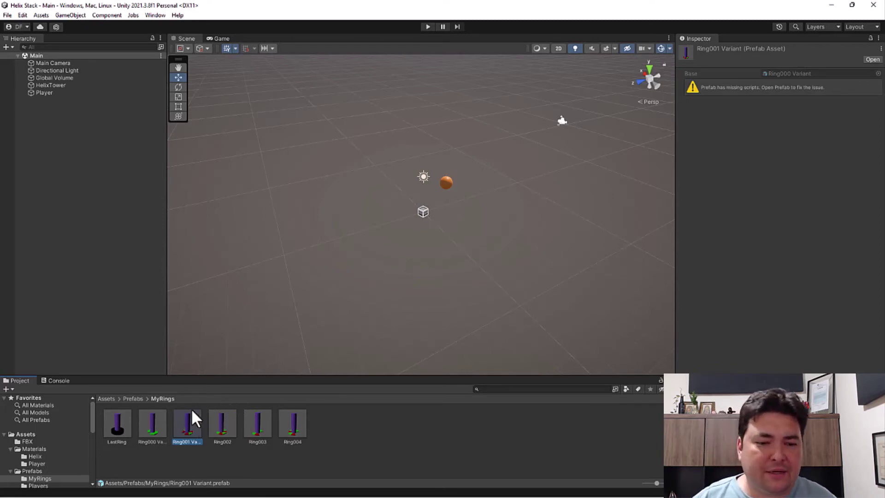
left_click(128, 400)
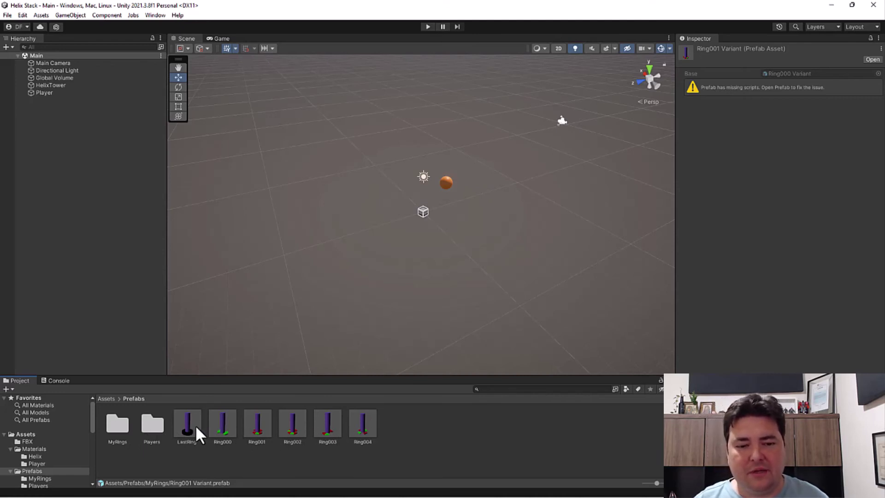
double_click(118, 426)
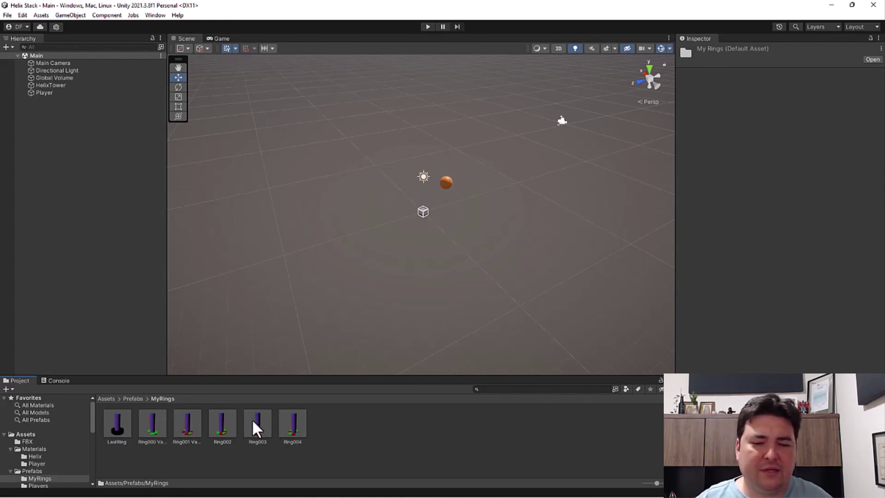
left_click(127, 399)
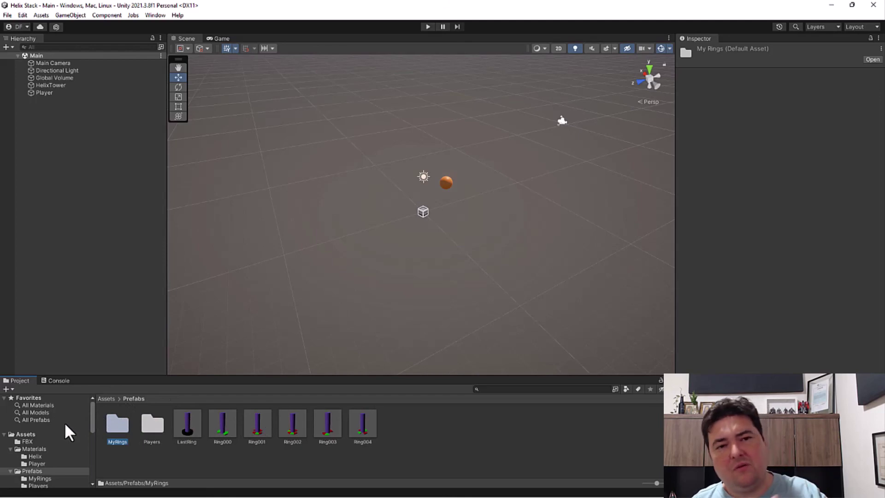